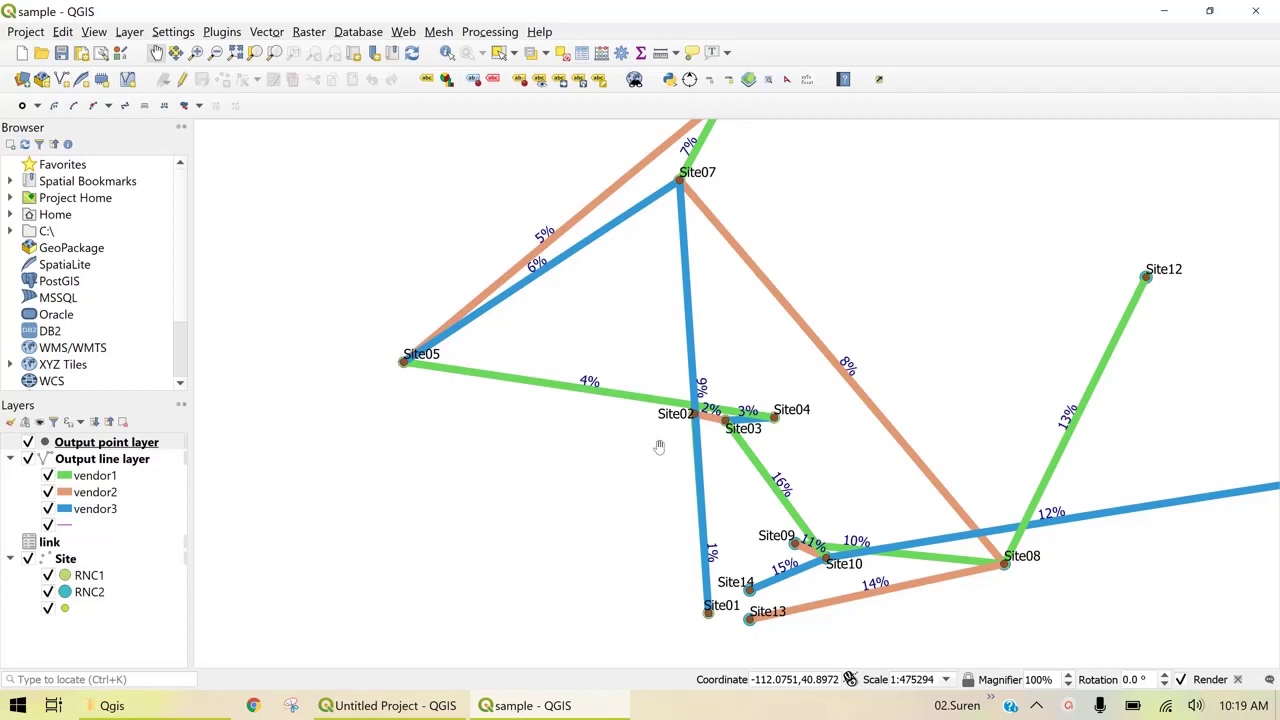
Step: Pan and zoom the network map to view Site06, Site13, Site04 and Site01
left_click_drag(659, 447, 657, 449)
mouse_move(653, 449)
left_mouse_down()
mouse_move(641, 461)
mouse_move(703, 498)
left_mouse_up()
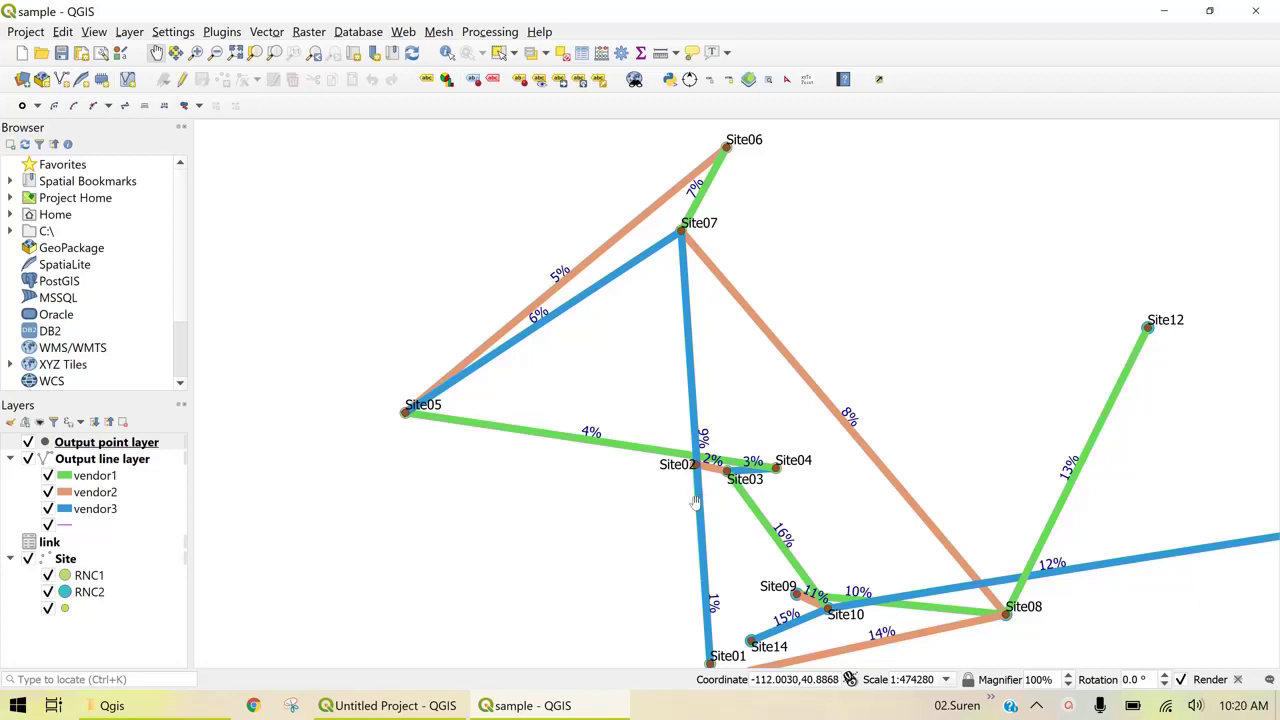
left_click_drag(700, 538, 654, 481)
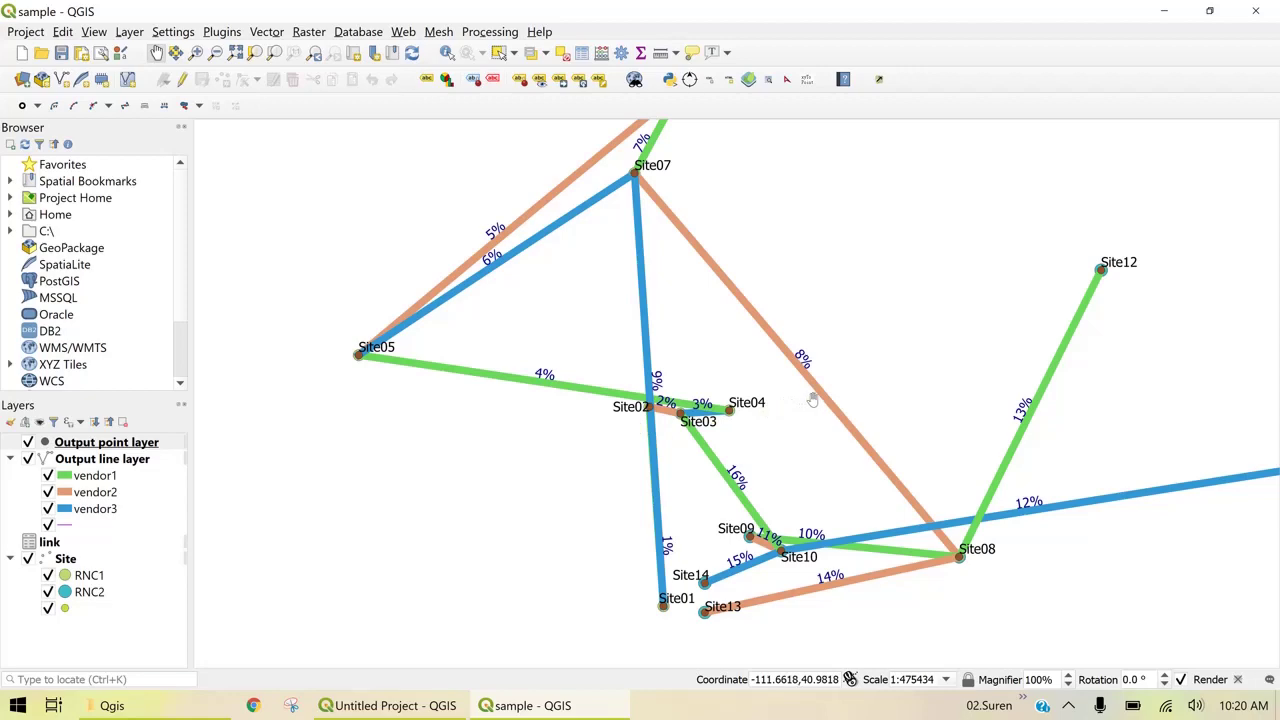
left_click_drag(807, 404, 720, 486)
scroll(720, 495, "up", 2)
scroll(713, 512, "down", 1)
scroll(703, 509, "down", 1)
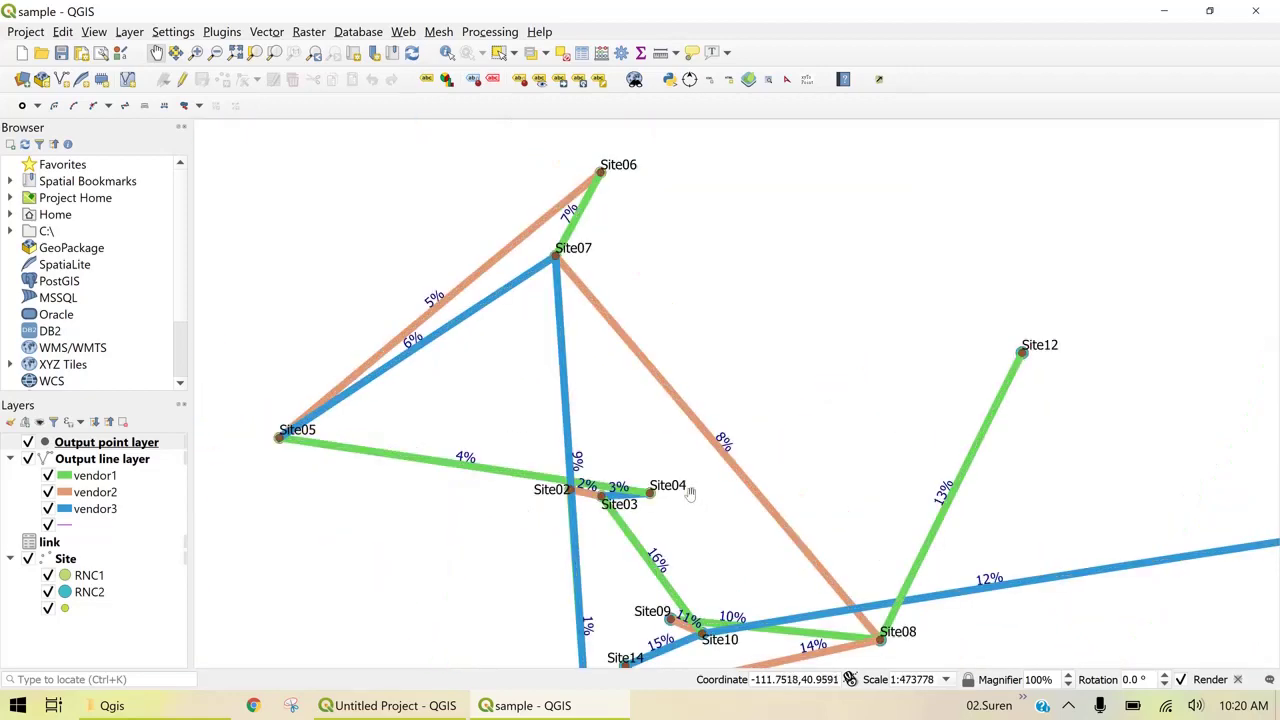
left_click_drag(665, 436, 717, 360)
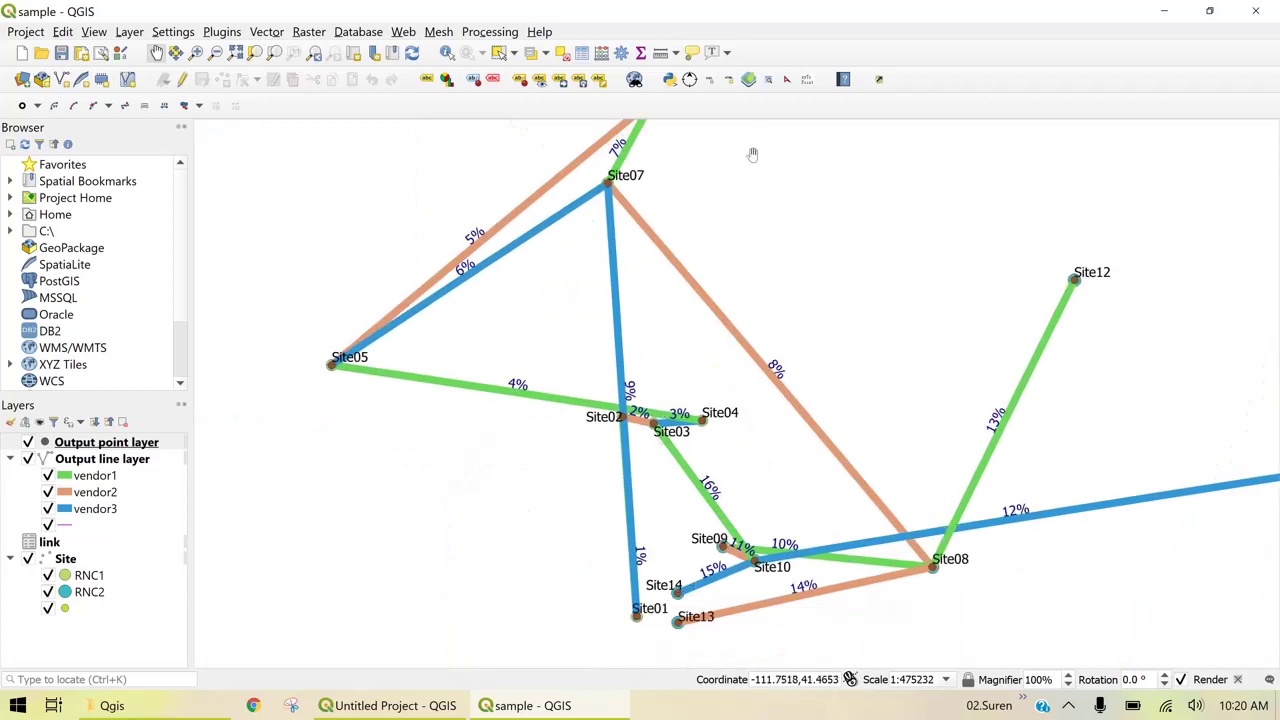
Step: Search the Site layer for Site08, select the match and center the map on it
left_click(768, 80)
type("Site08")
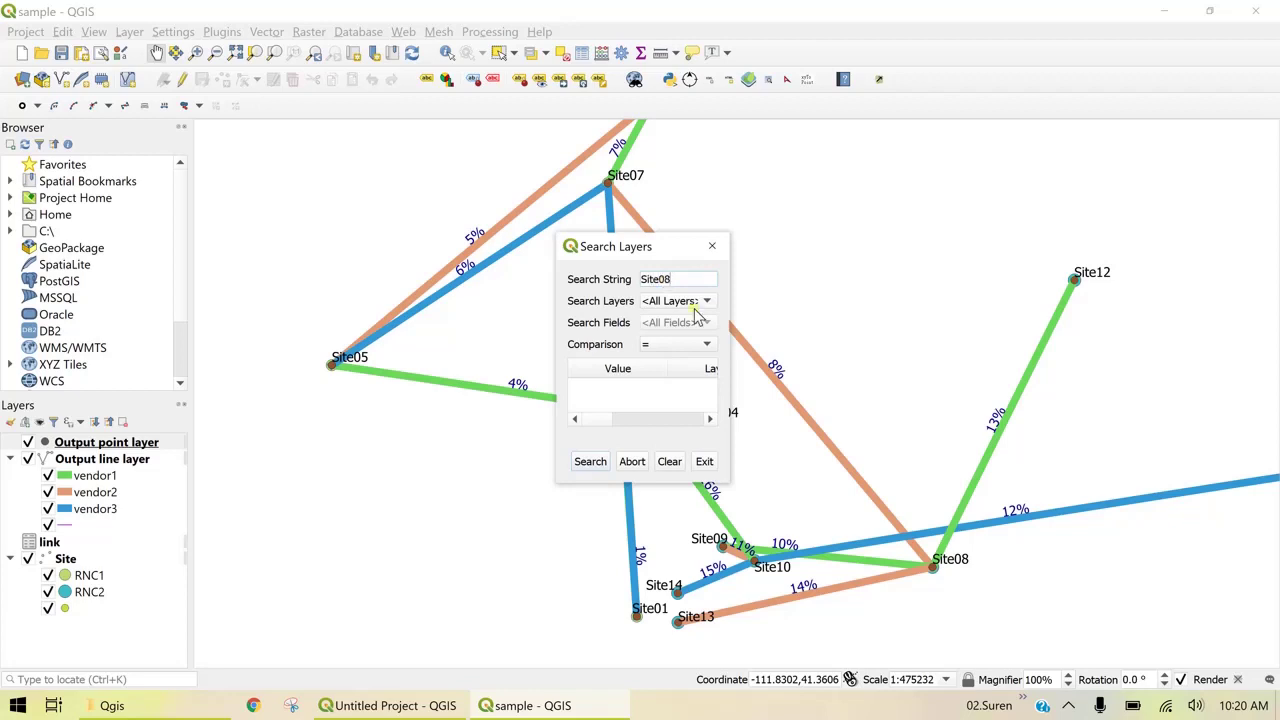
left_click(702, 301)
left_click(680, 365)
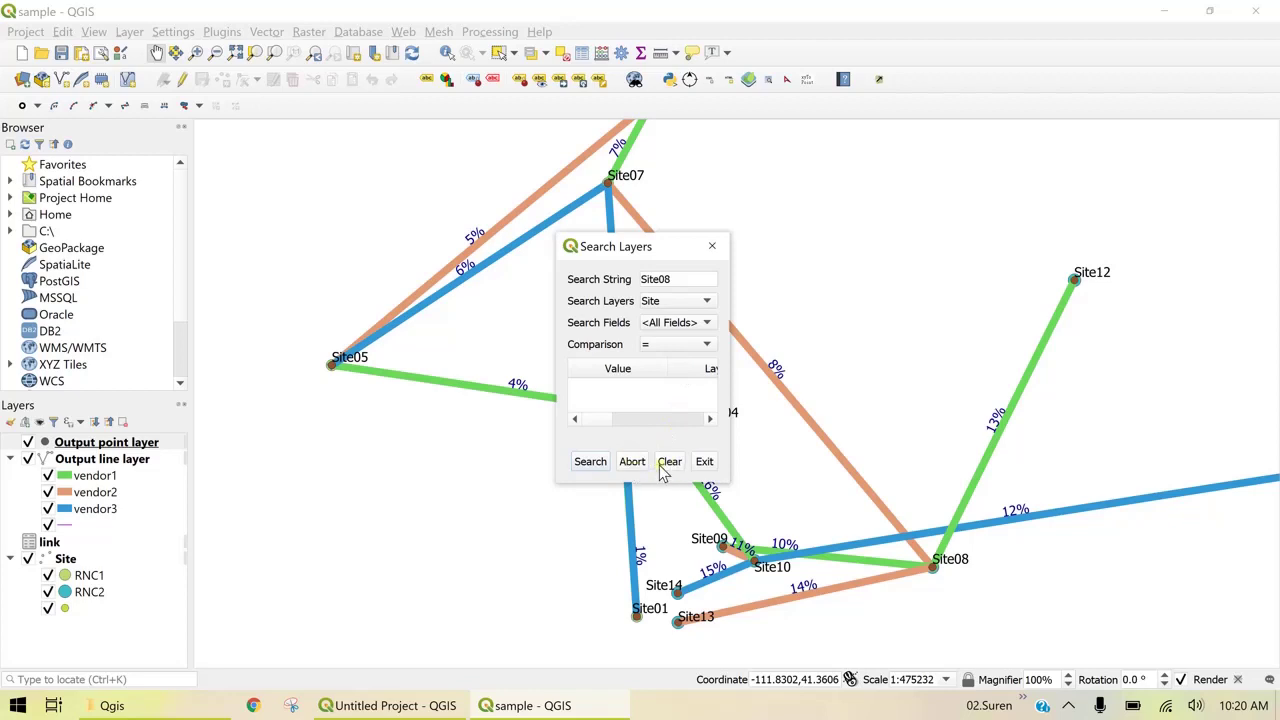
left_click(592, 464)
left_click(605, 394)
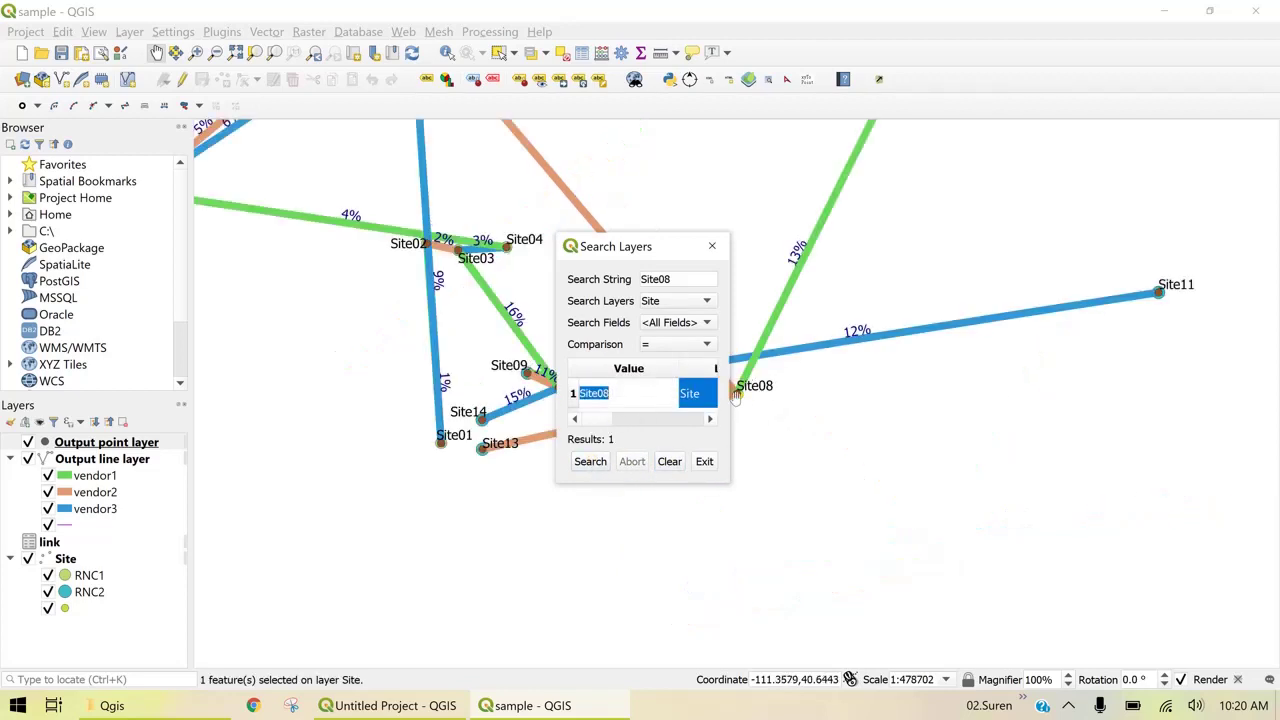
left_click(680, 464)
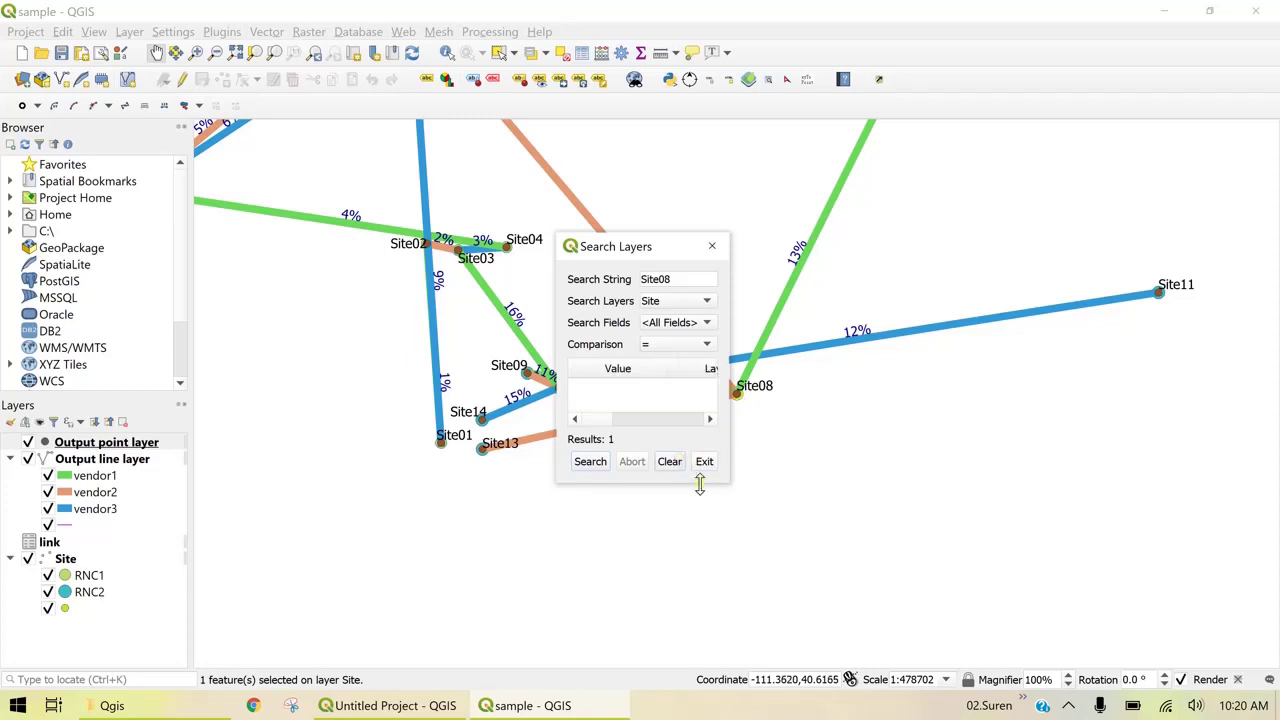
left_click(704, 461)
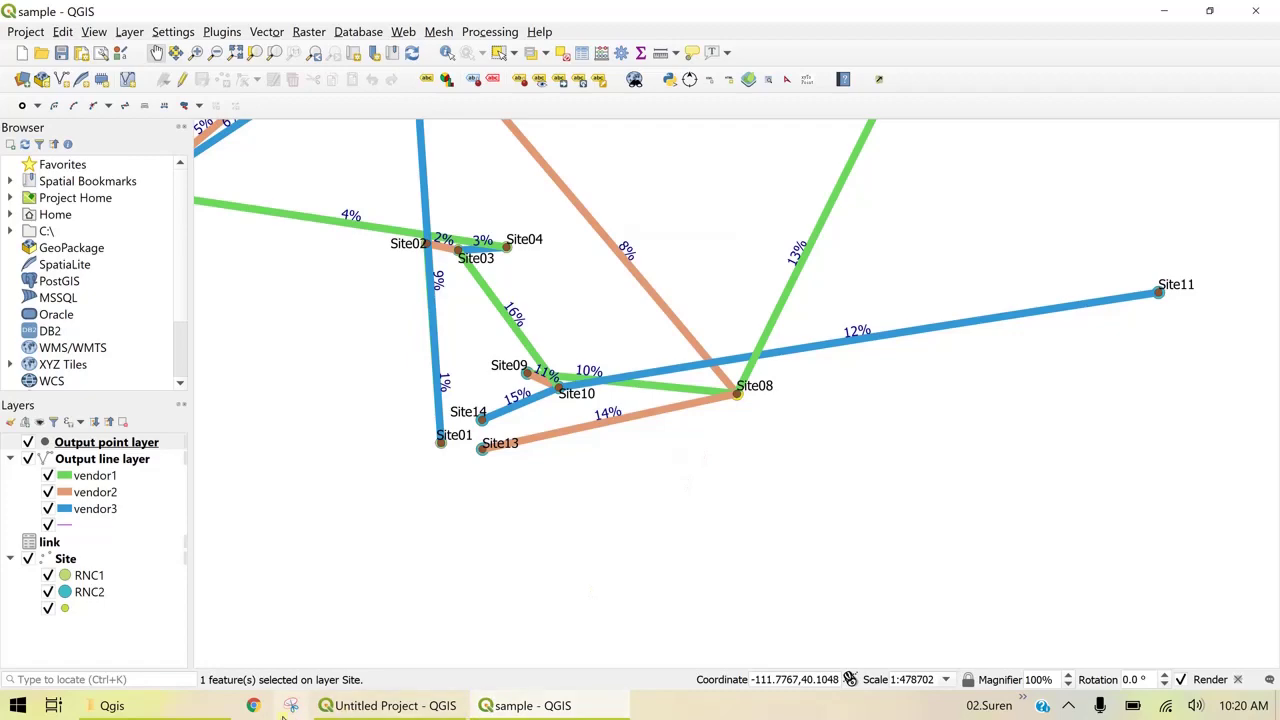
Step: Close the sample QGIS project, leaving an empty QGIS project window
left_click(173, 712)
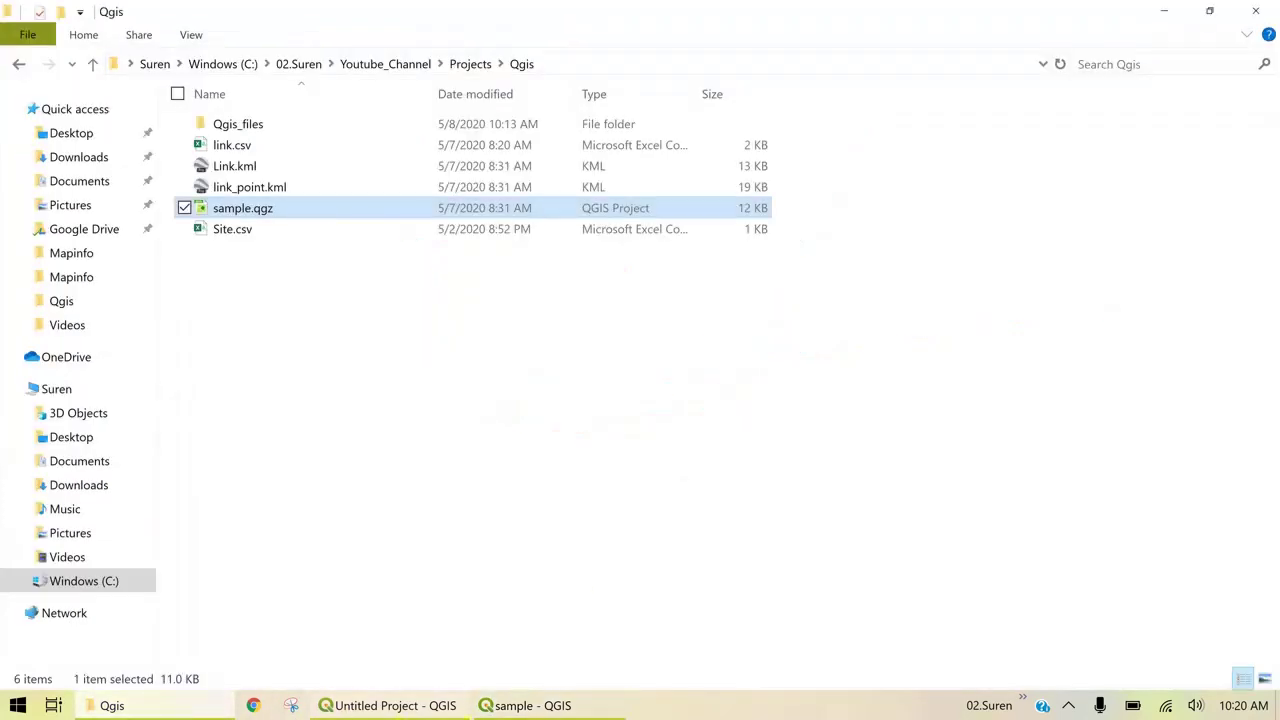
left_click(565, 706)
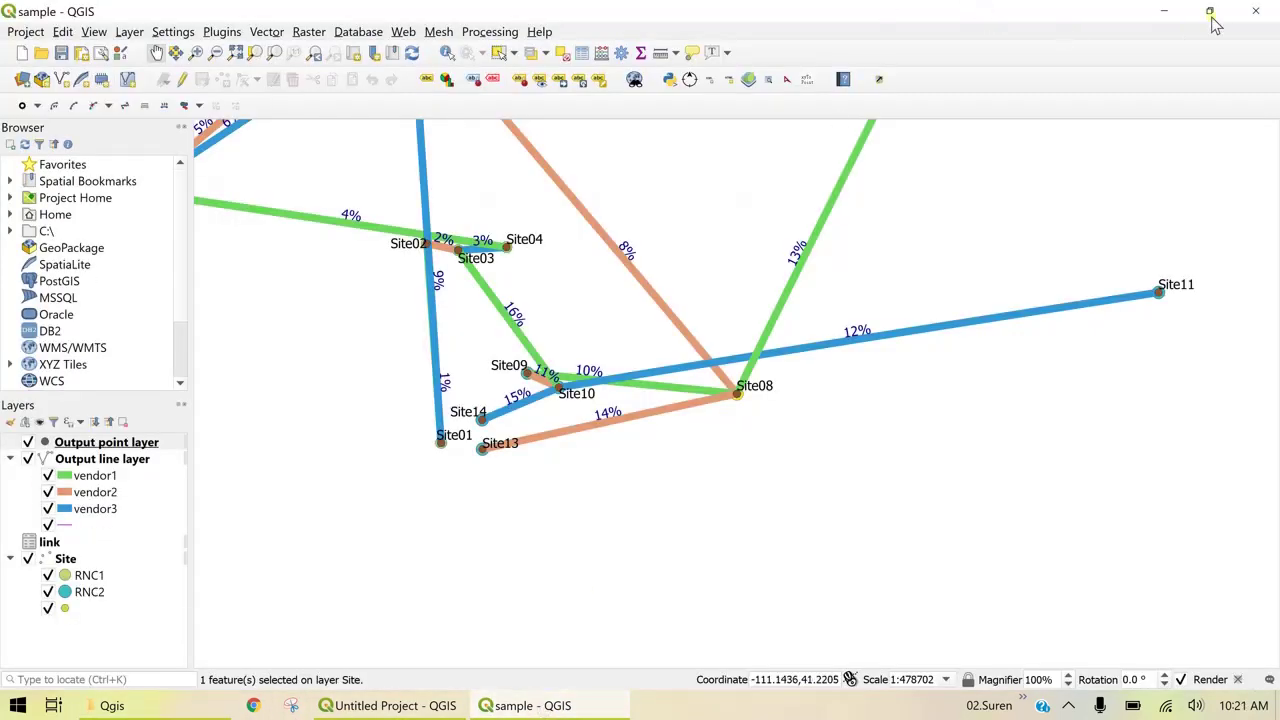
left_click(1255, 10)
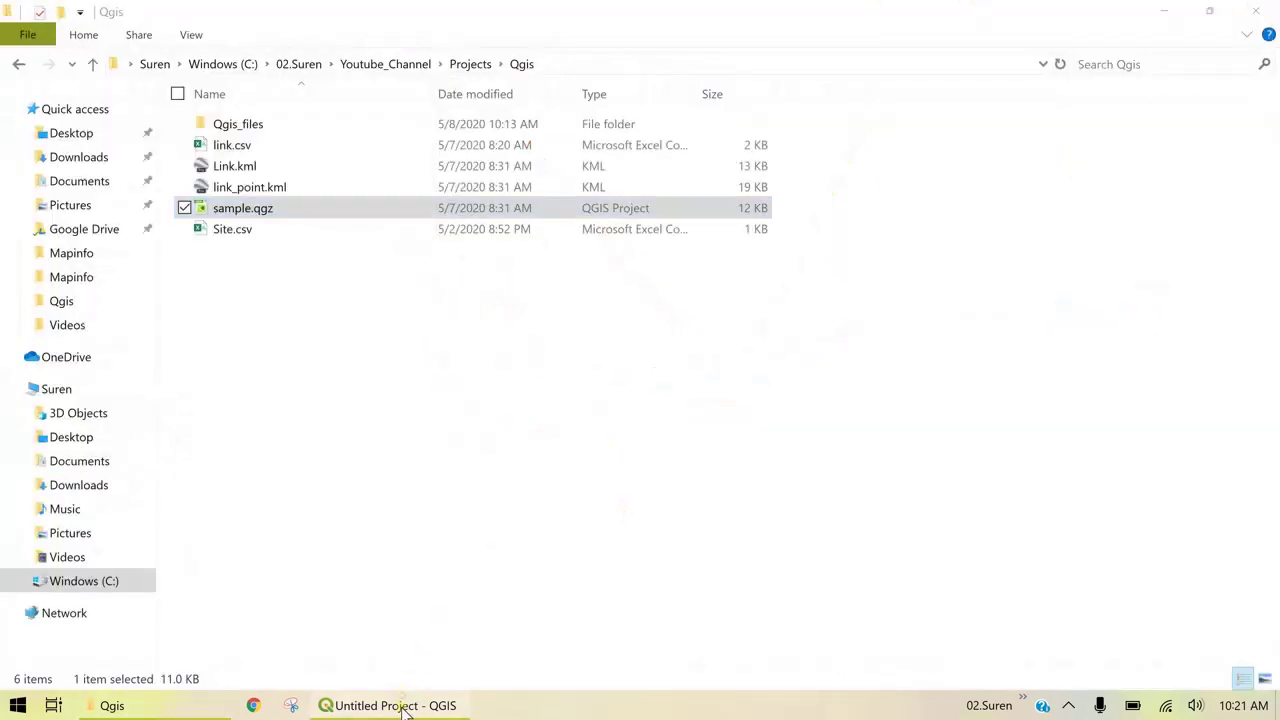
left_click(400, 704)
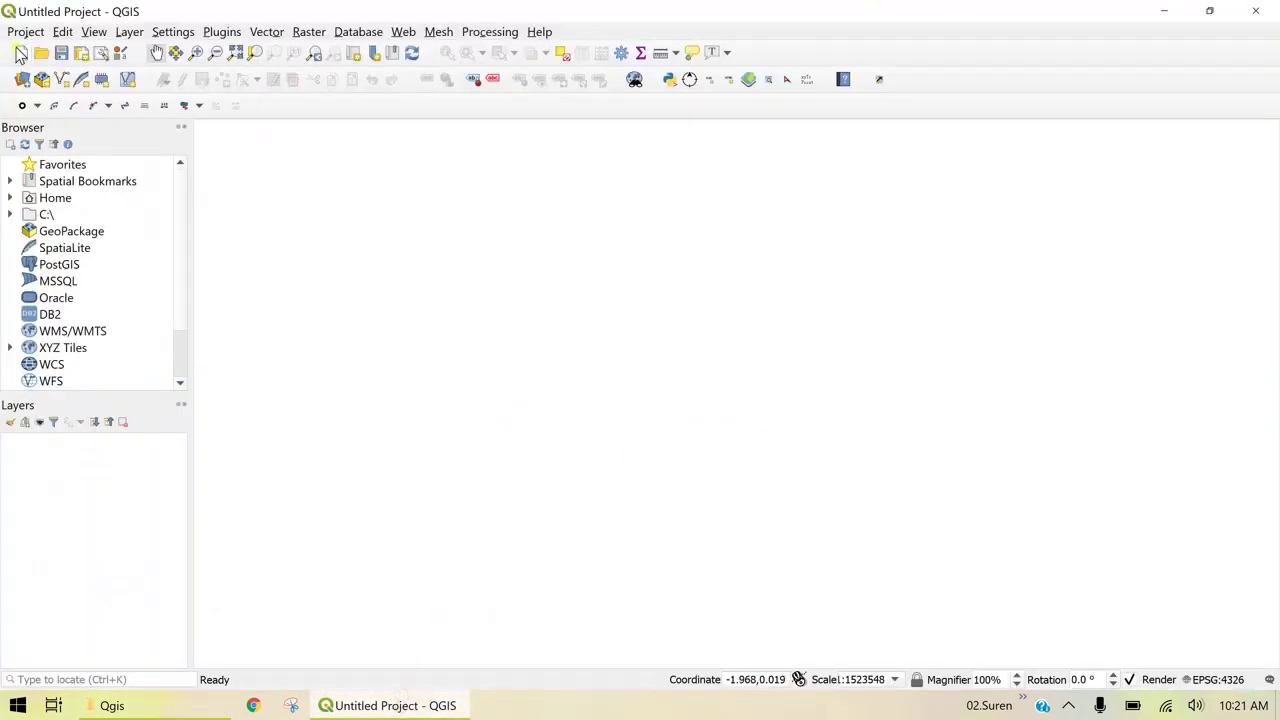
Step: Delete sample.qgz, Link.kml and link_point.kml from the Qgis project folder
left_click(180, 705)
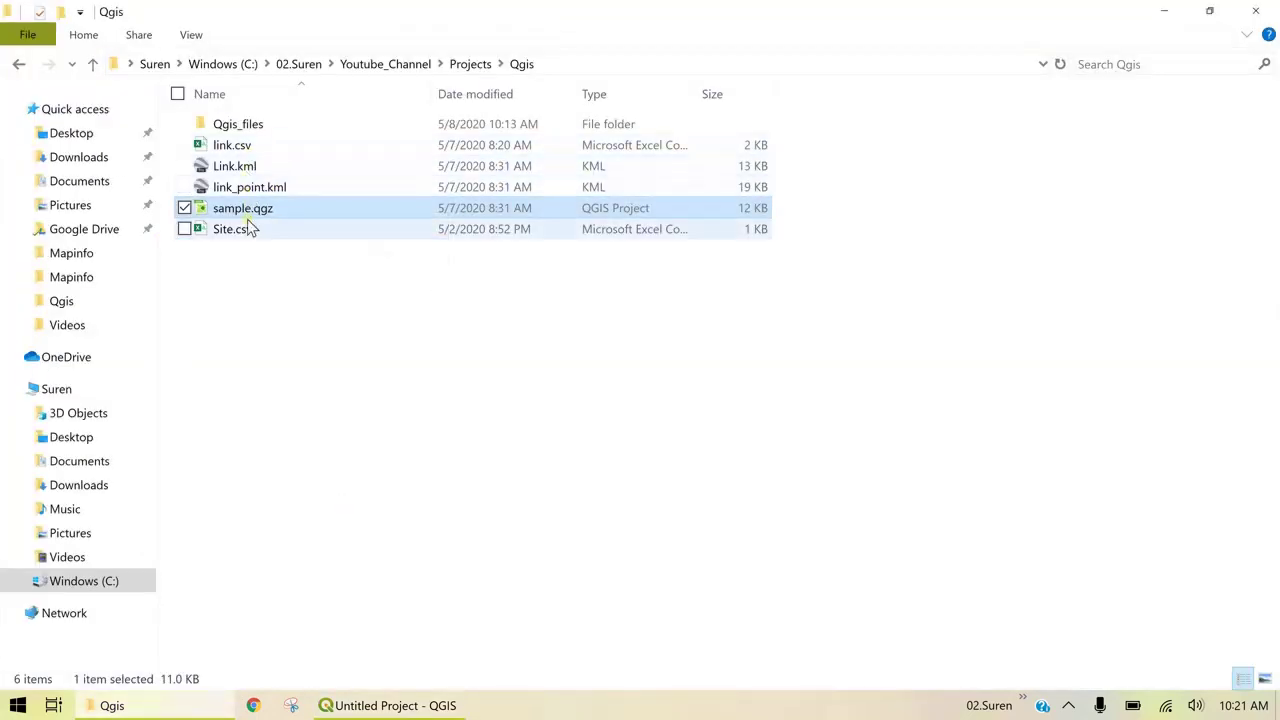
left_click(248, 187, "ctrl")
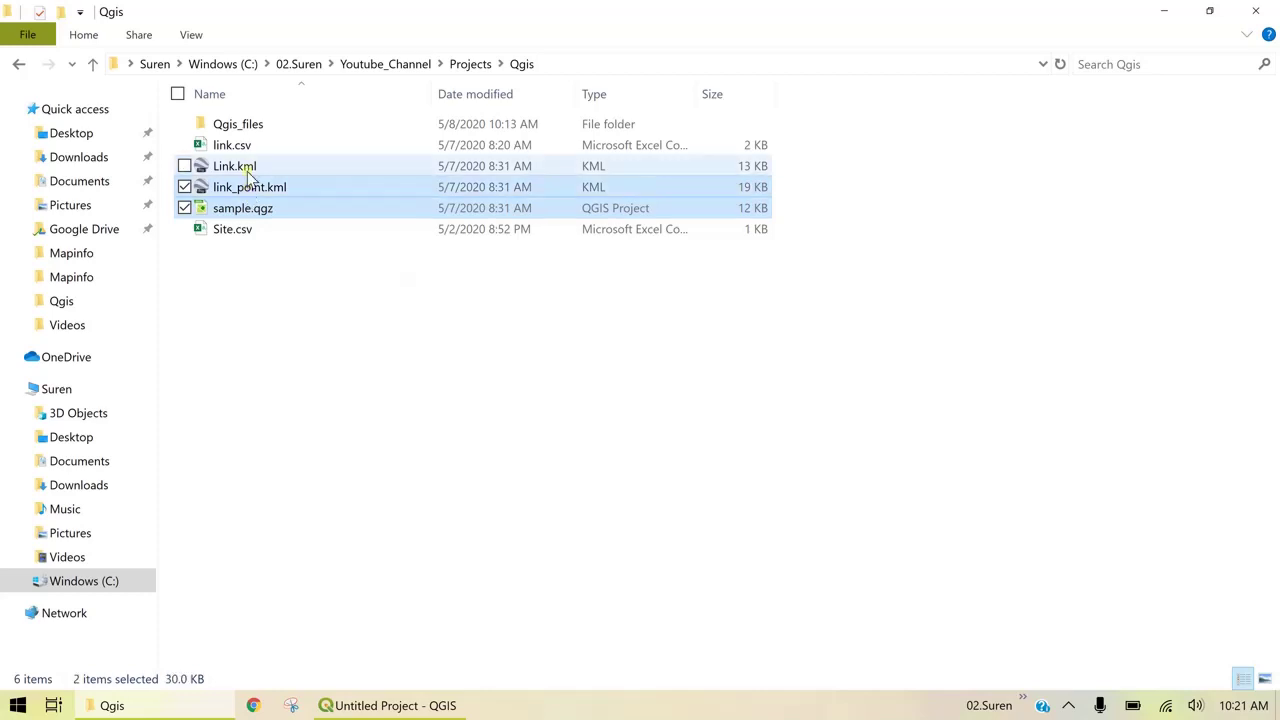
left_click(238, 166, "ctrl")
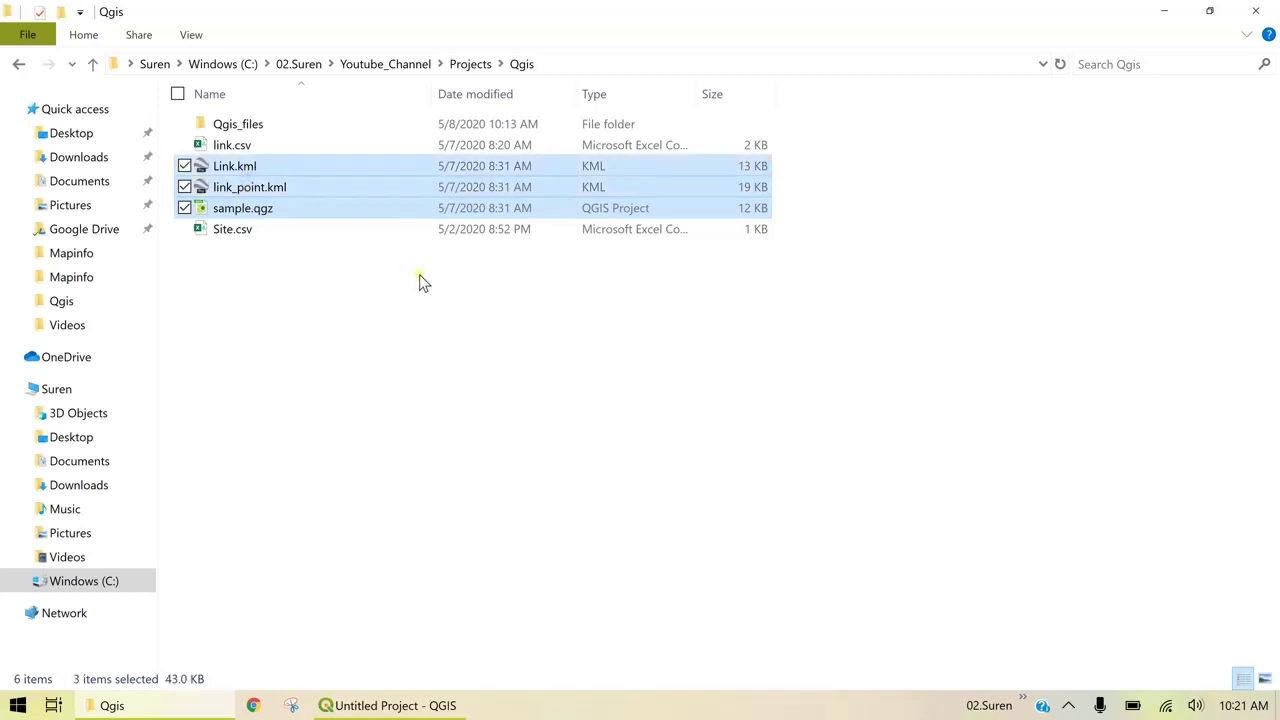
key("Delete")
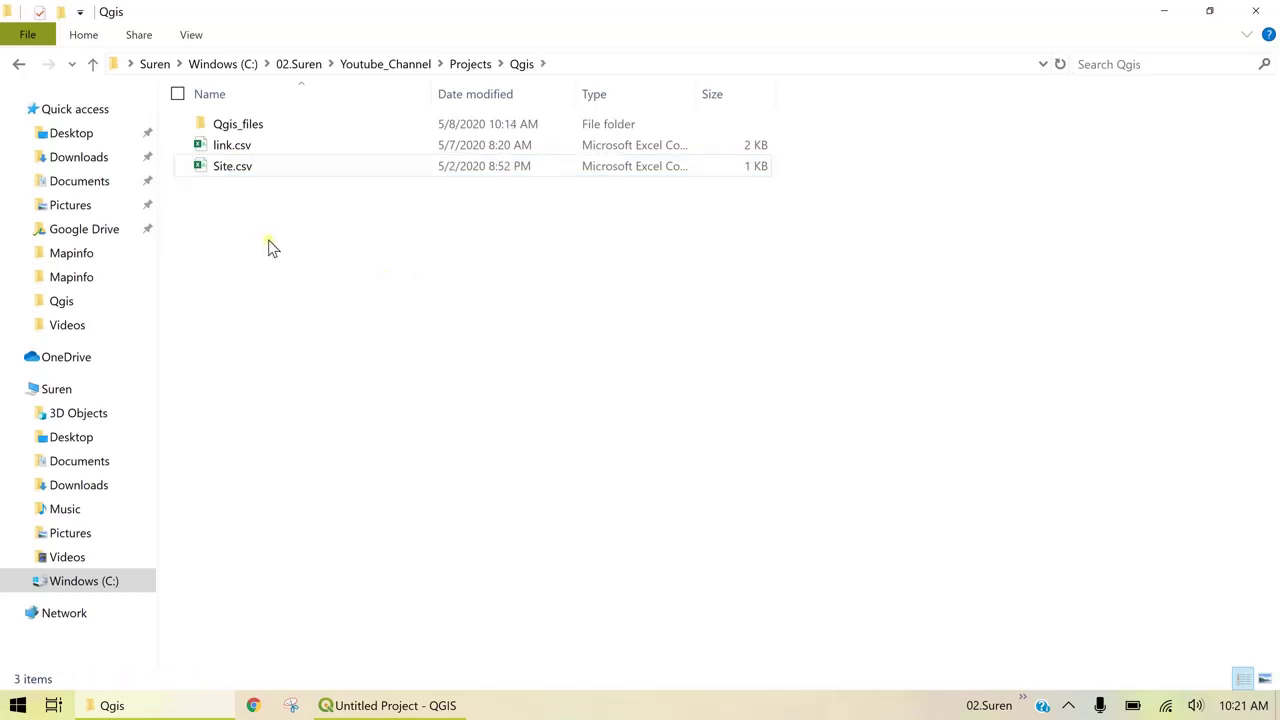
left_click(250, 175)
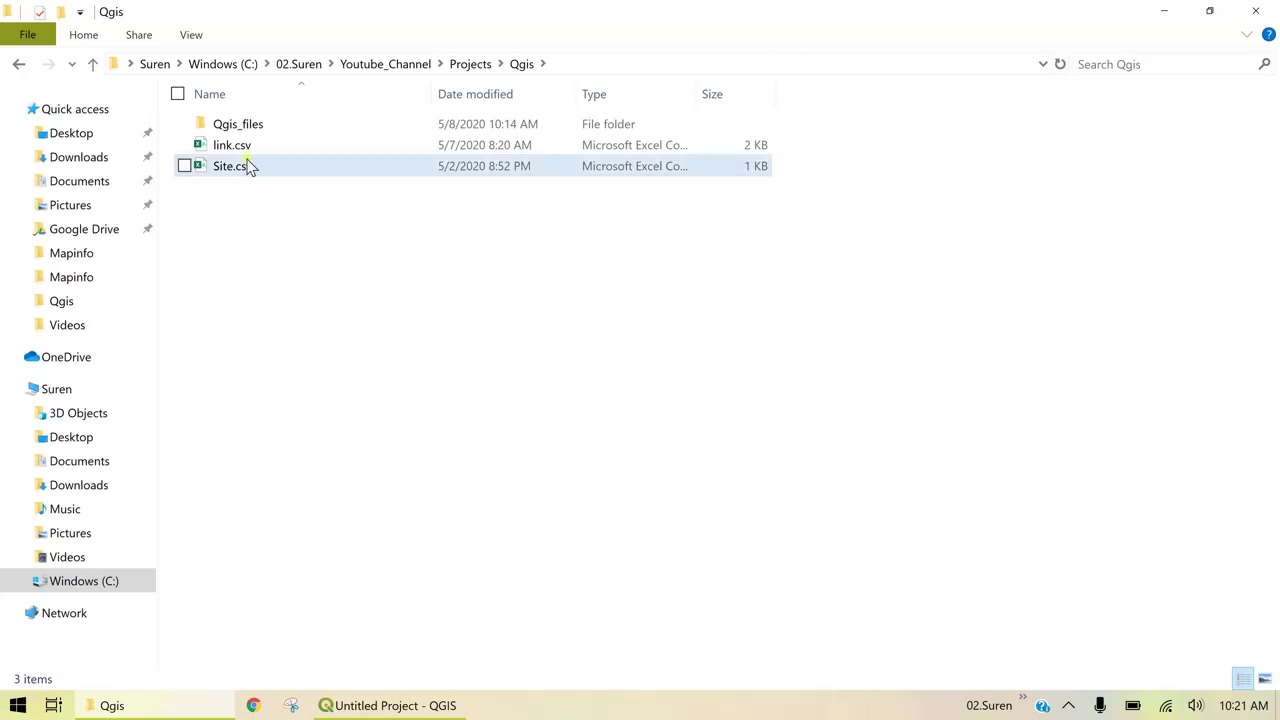
double_click(252, 165)
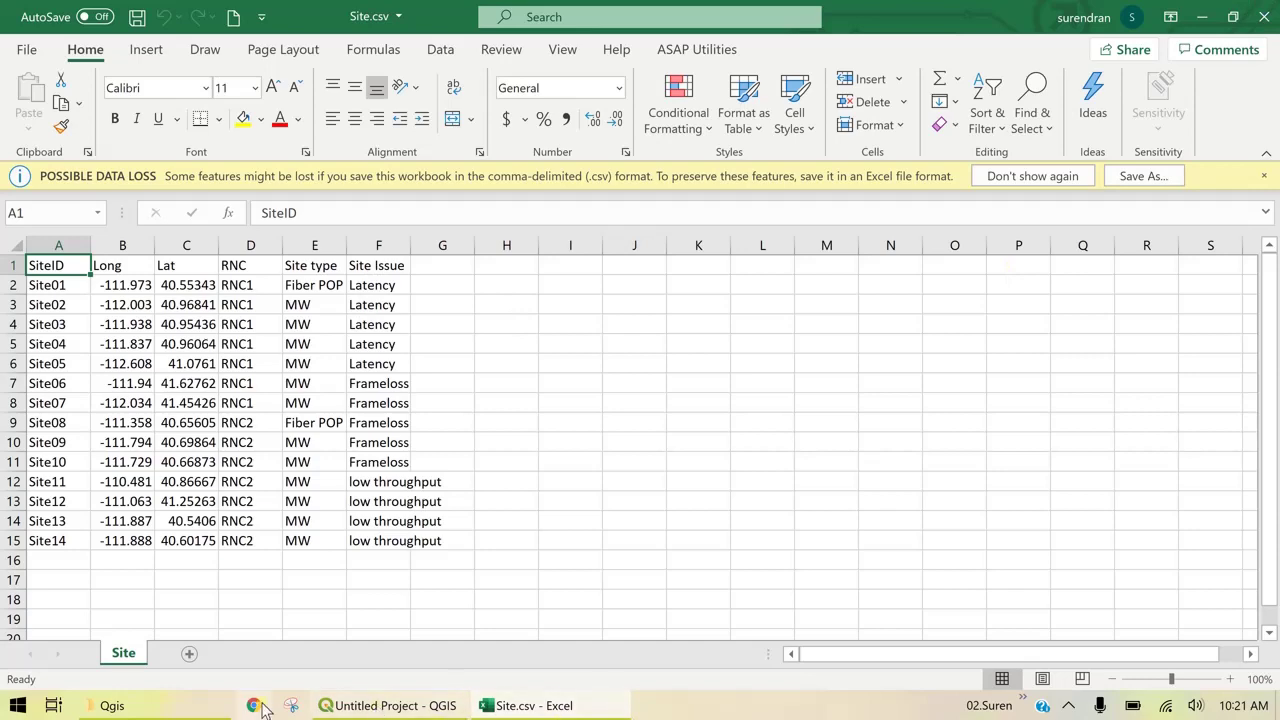
left_click(110, 705)
left_click(263, 143)
double_click(262, 145)
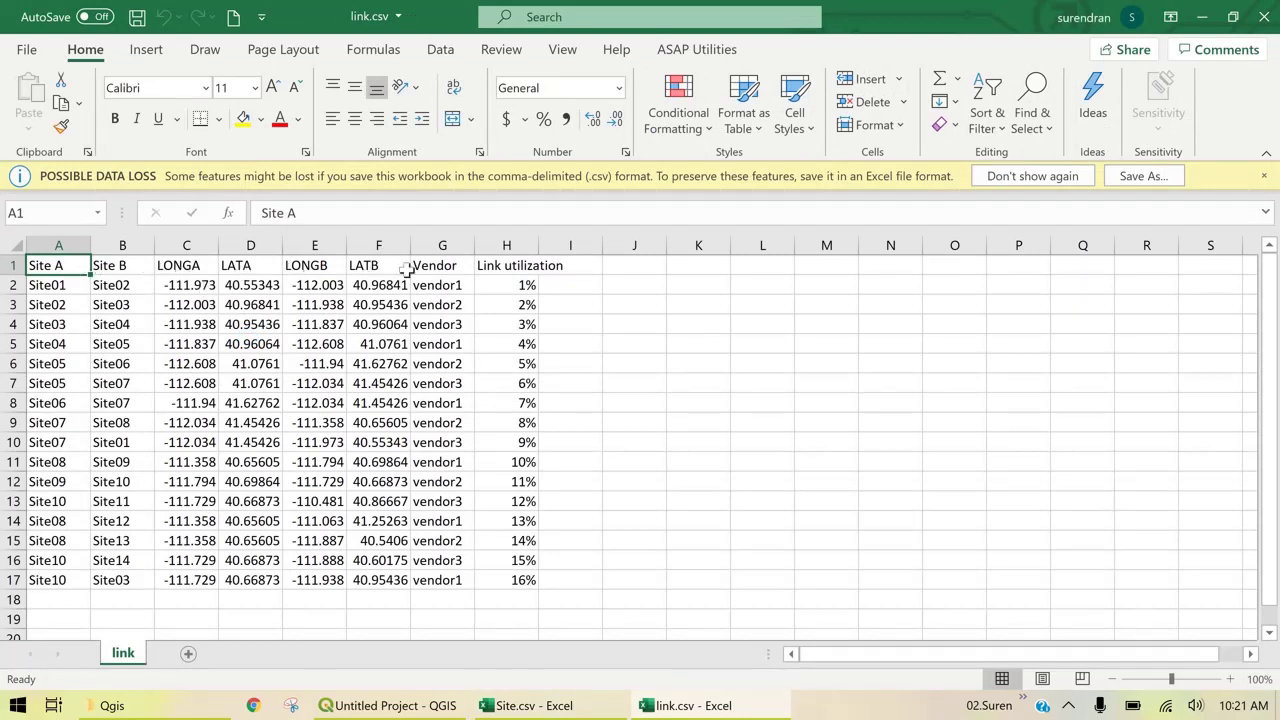
left_click(443, 266)
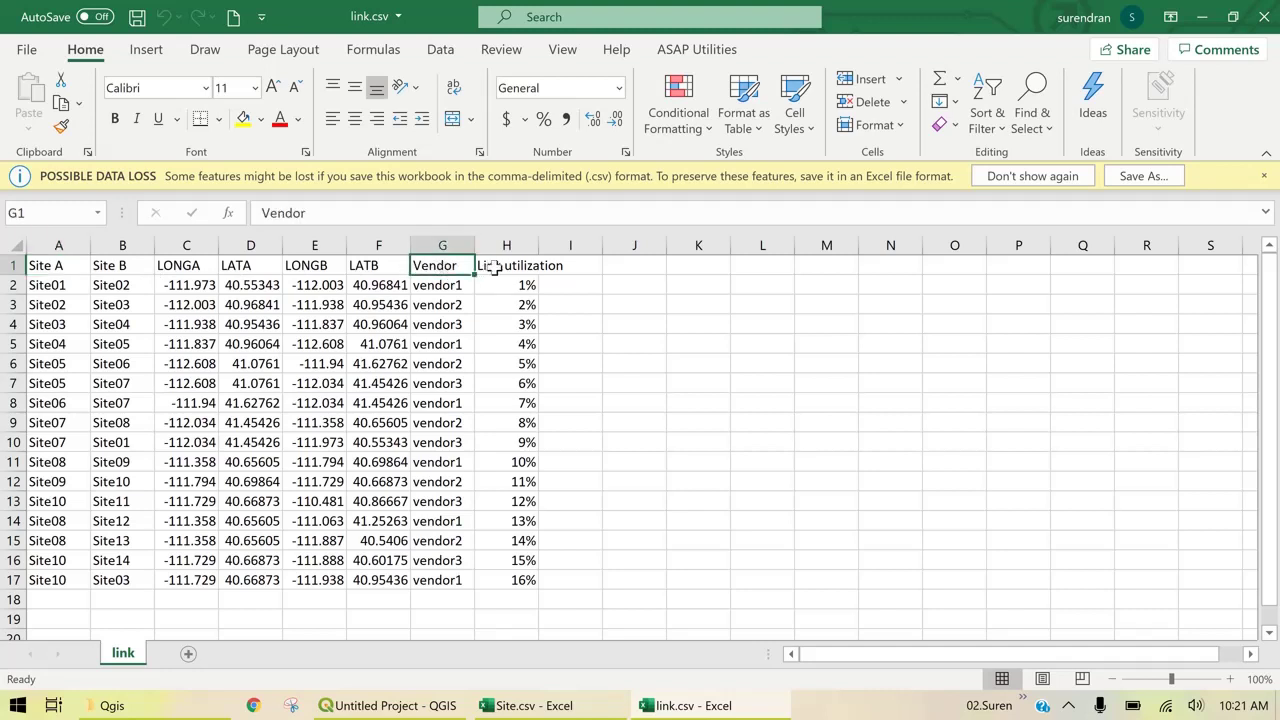
left_click(492, 267)
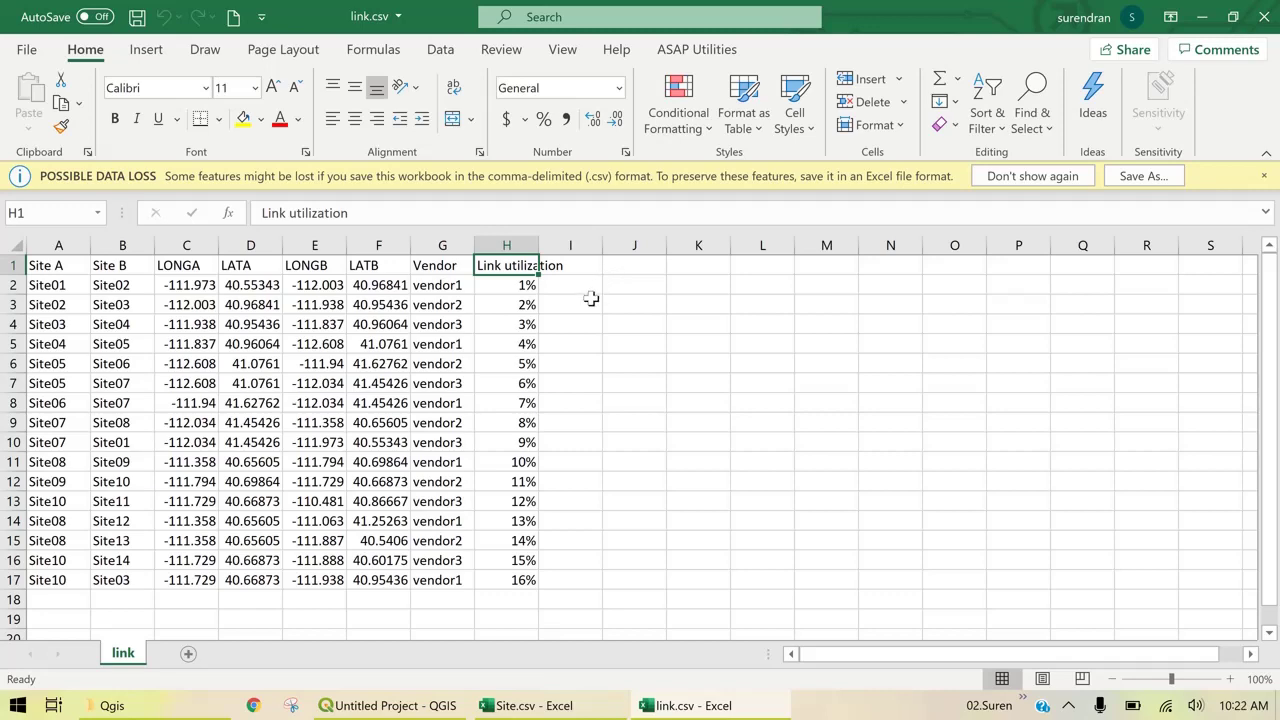
left_click(1262, 17)
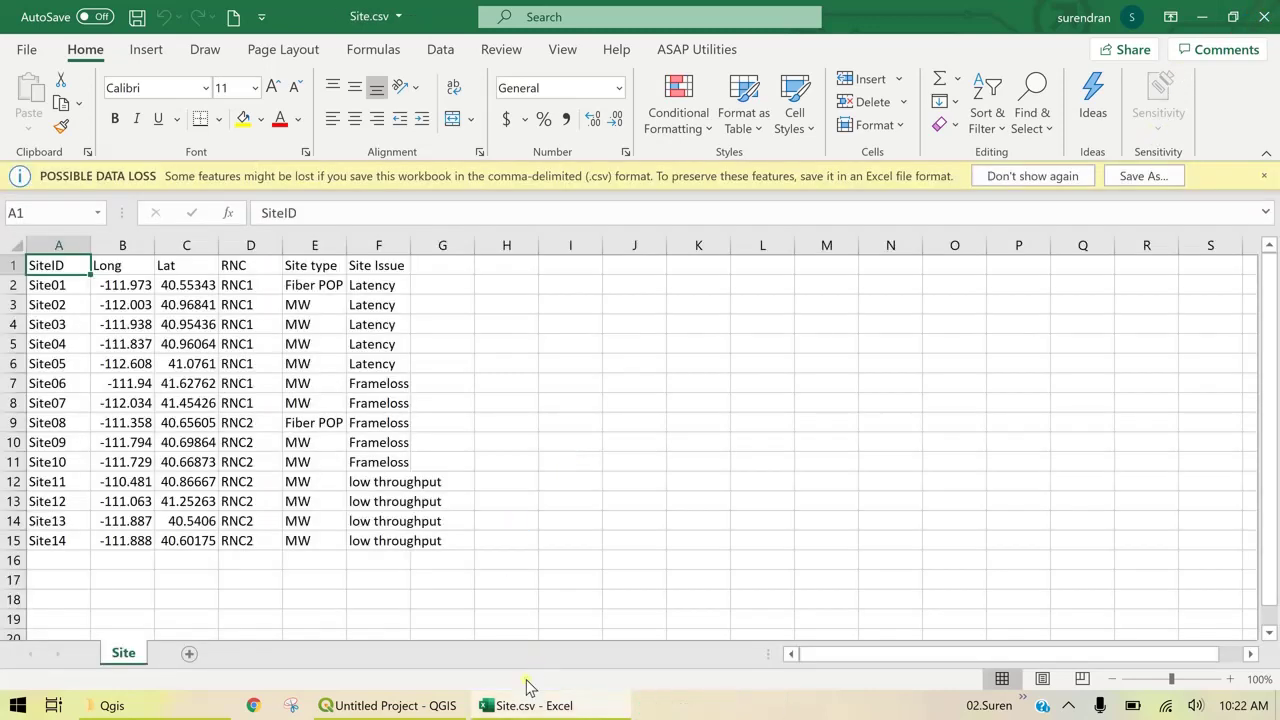
Step: Close the Site.csv workbook and choose Site.csv as a delimited text source in QGIS
left_click(1266, 12)
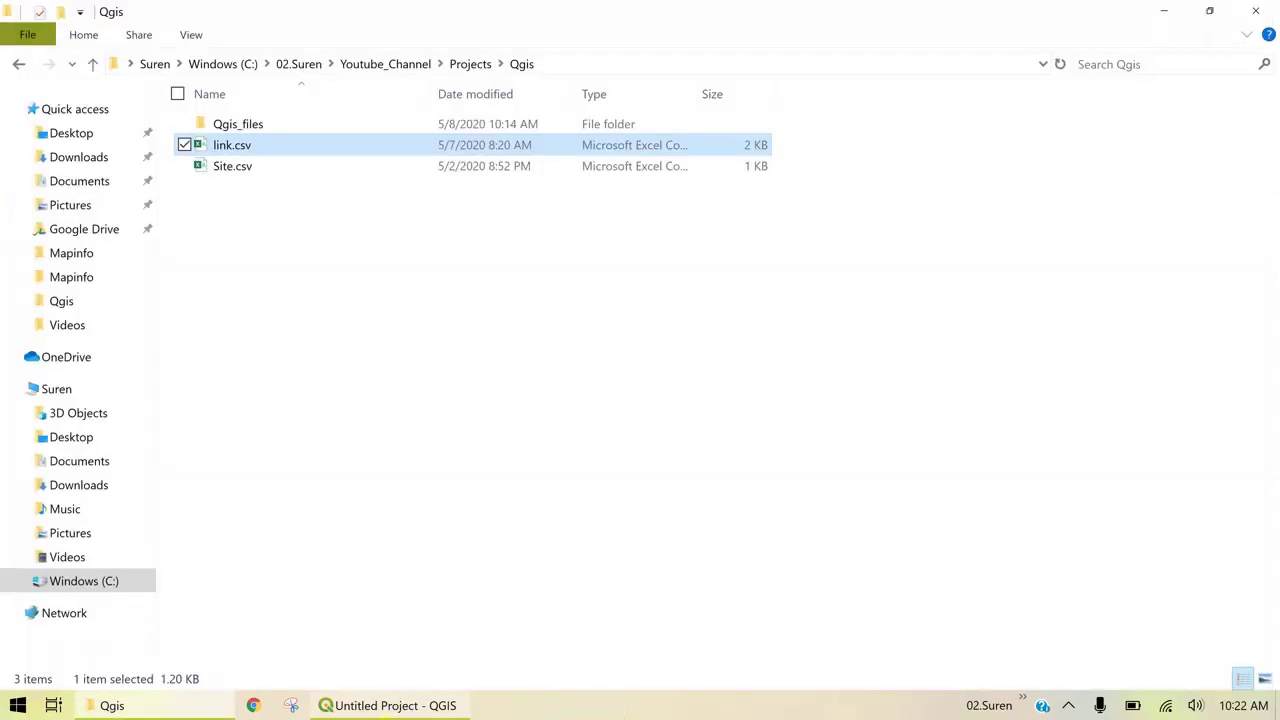
left_click(390, 705)
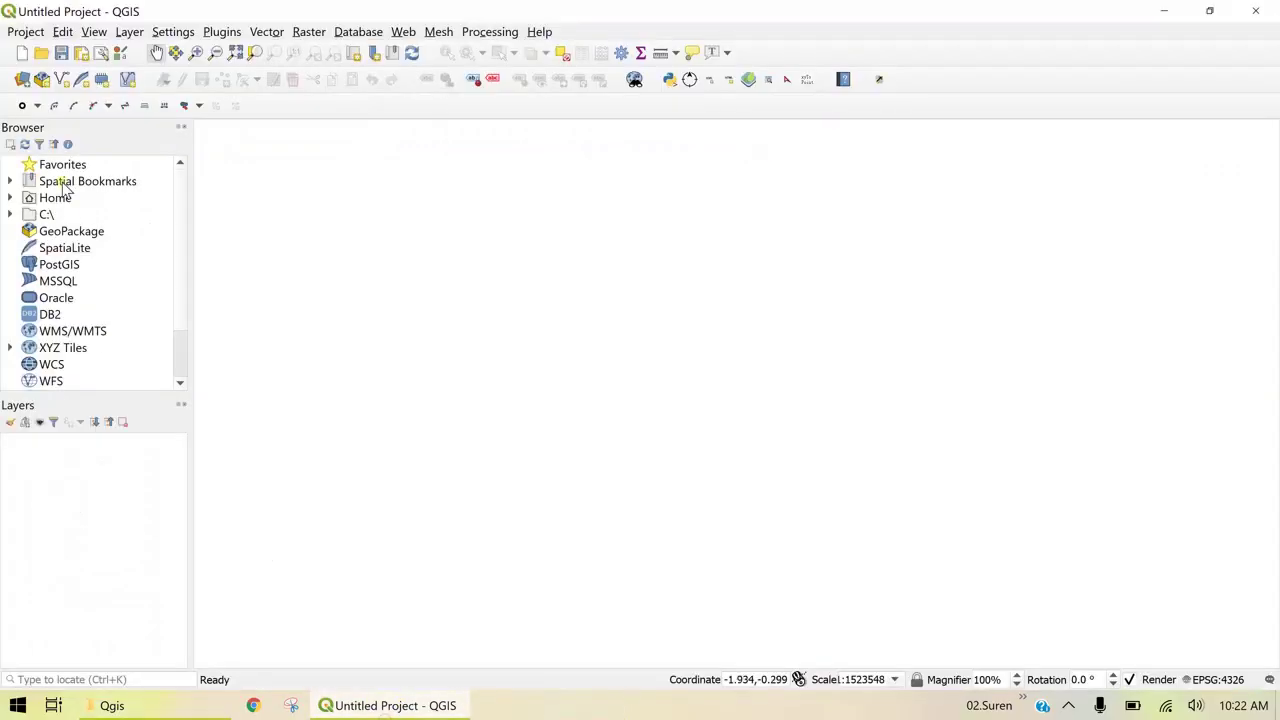
left_click(129, 33)
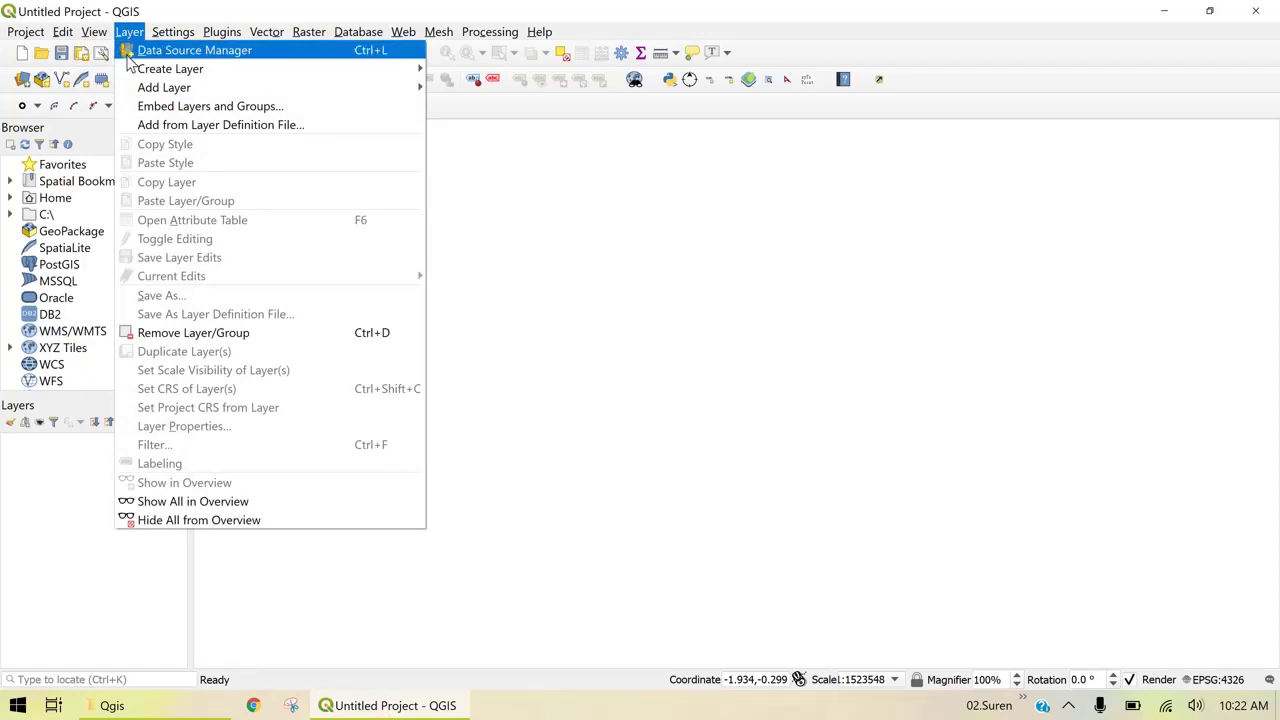
mouse_move(164, 87)
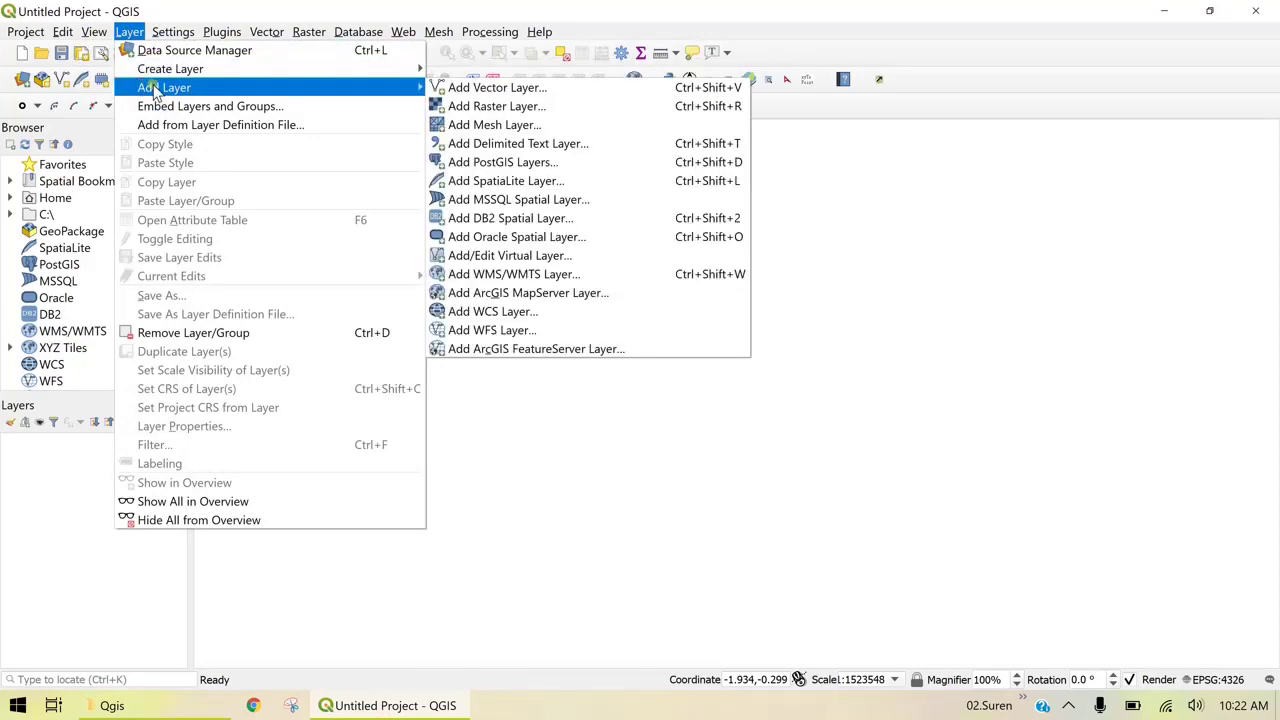
left_click(479, 147)
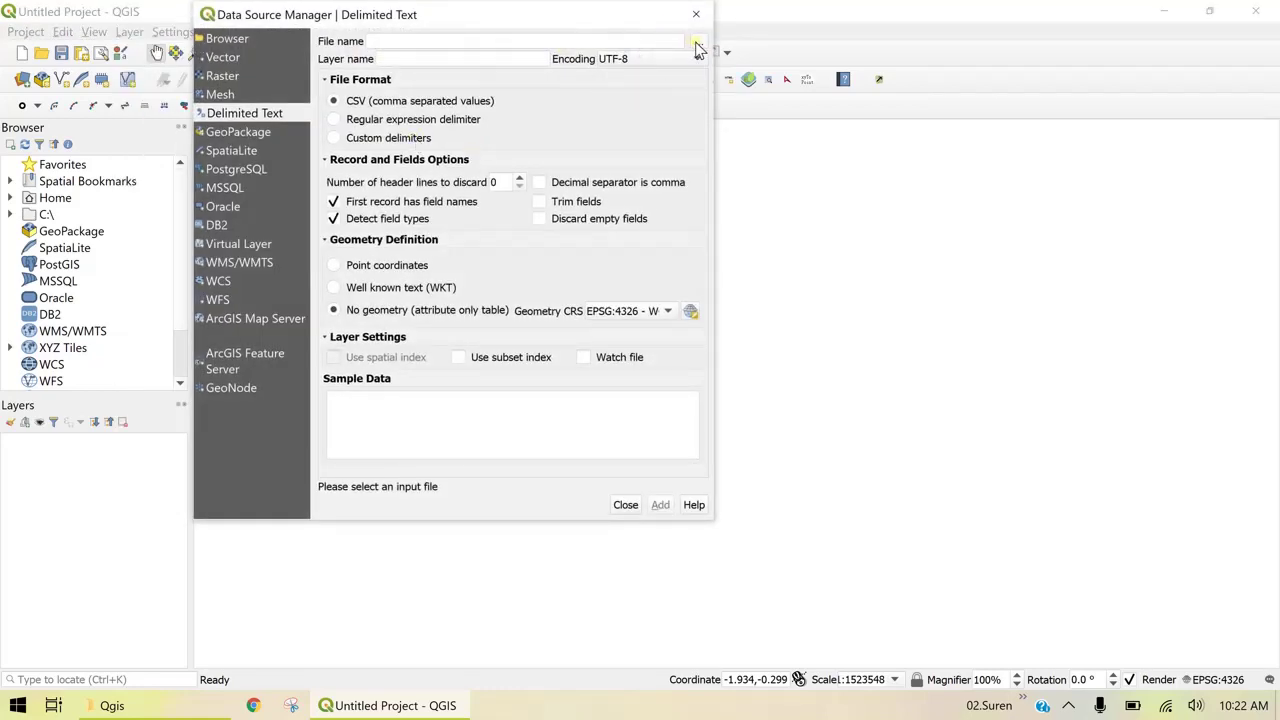
left_click(697, 42)
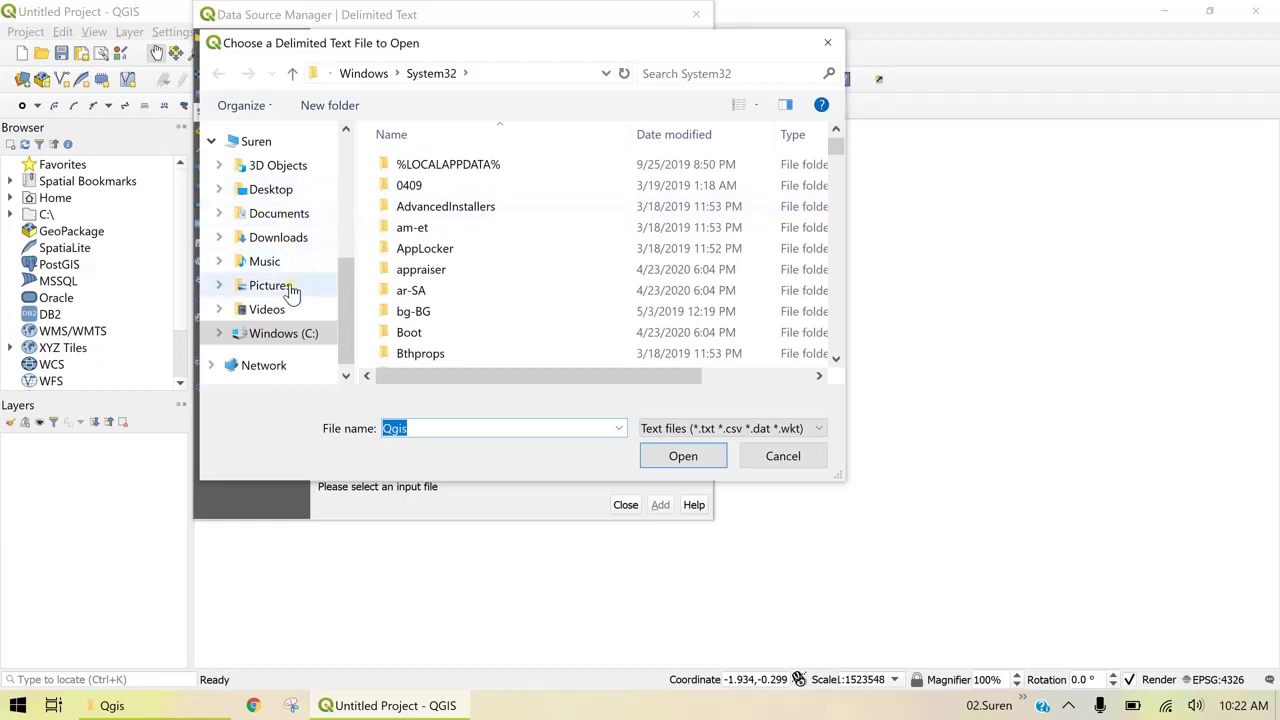
left_click(265, 343)
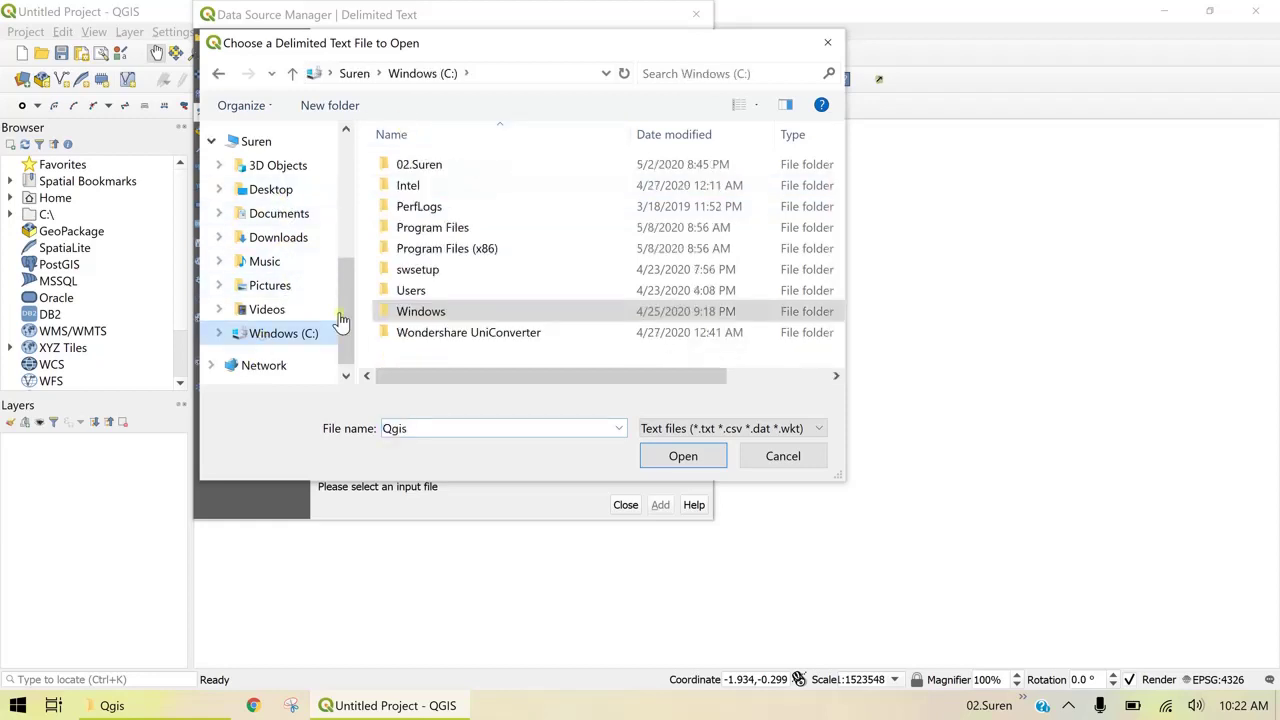
double_click(438, 172)
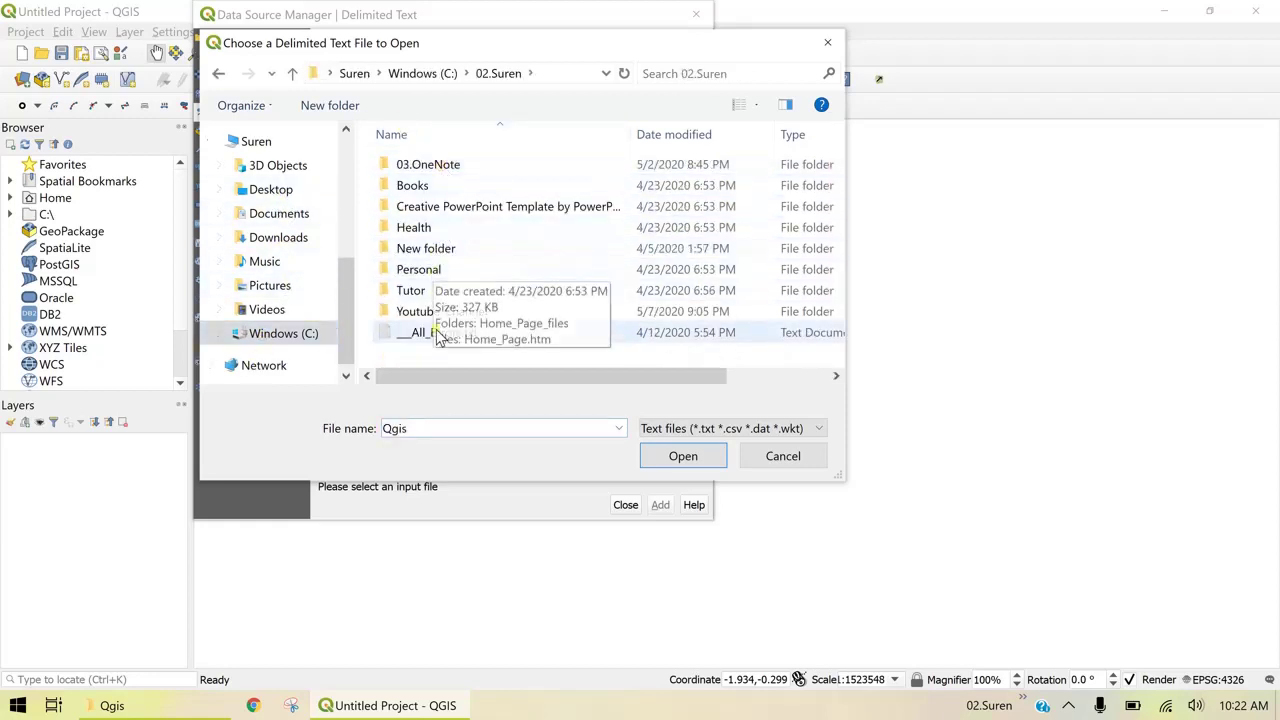
double_click(445, 311)
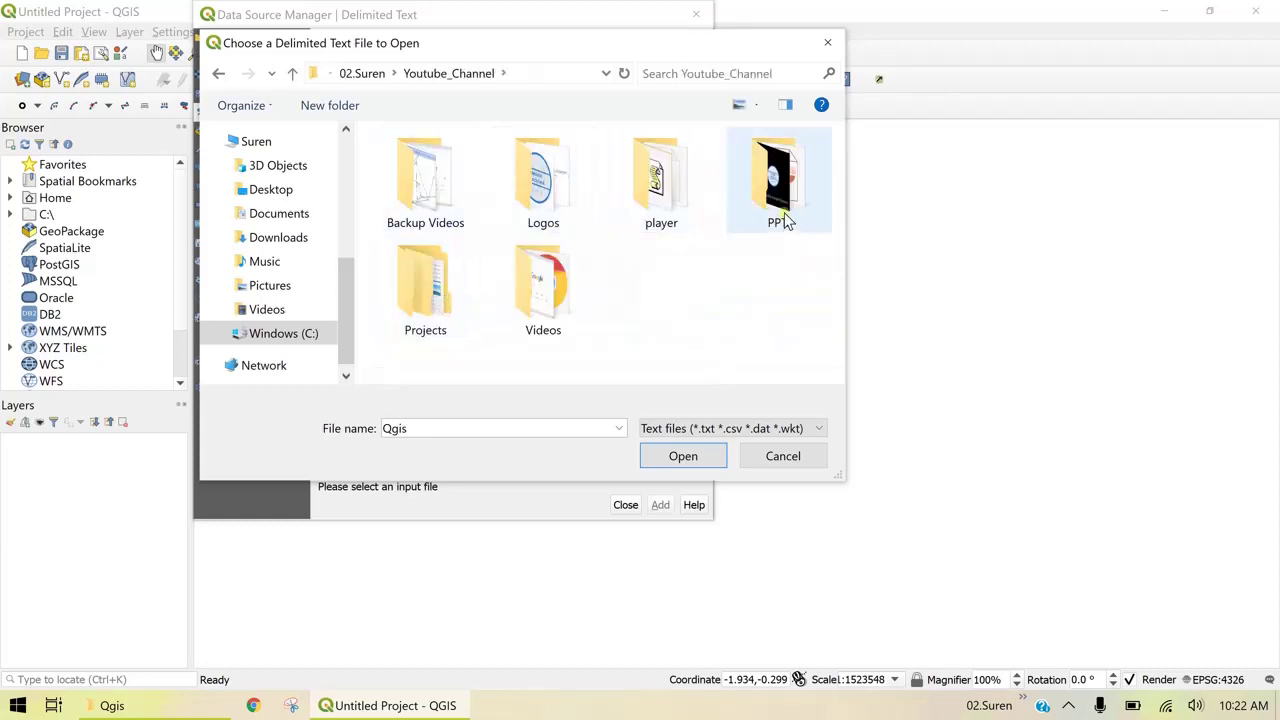
double_click(440, 300)
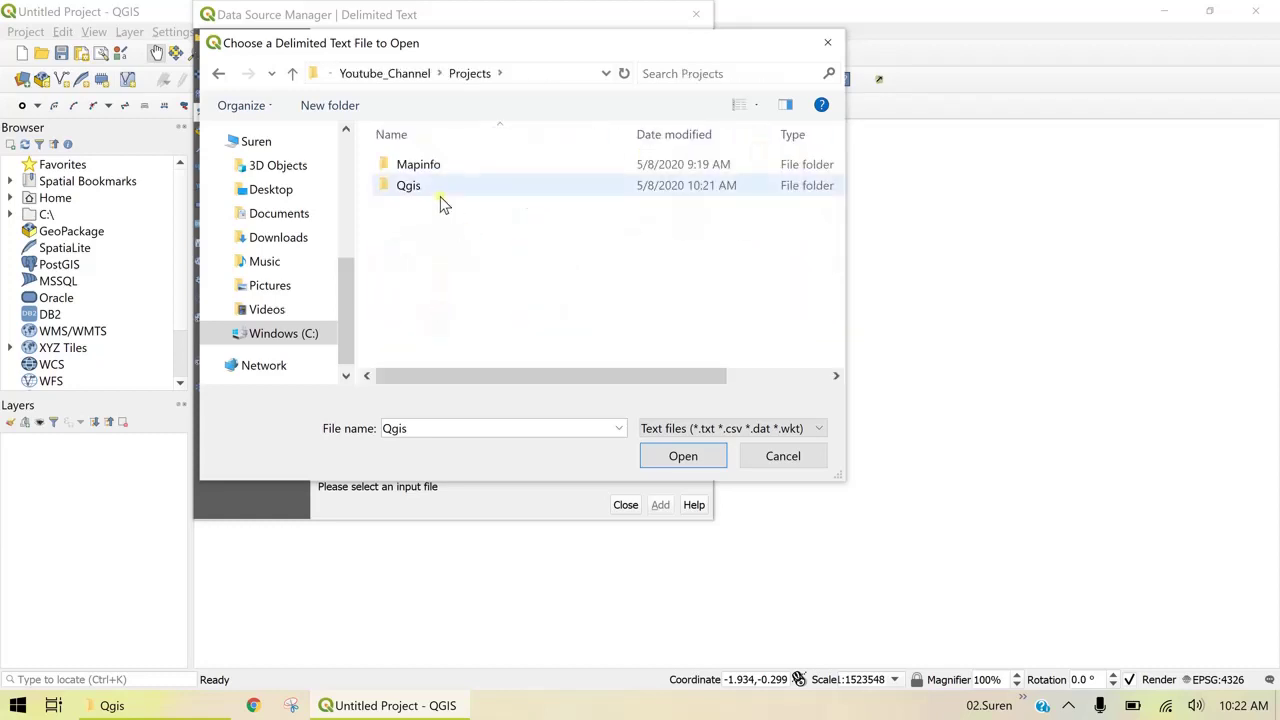
double_click(430, 188)
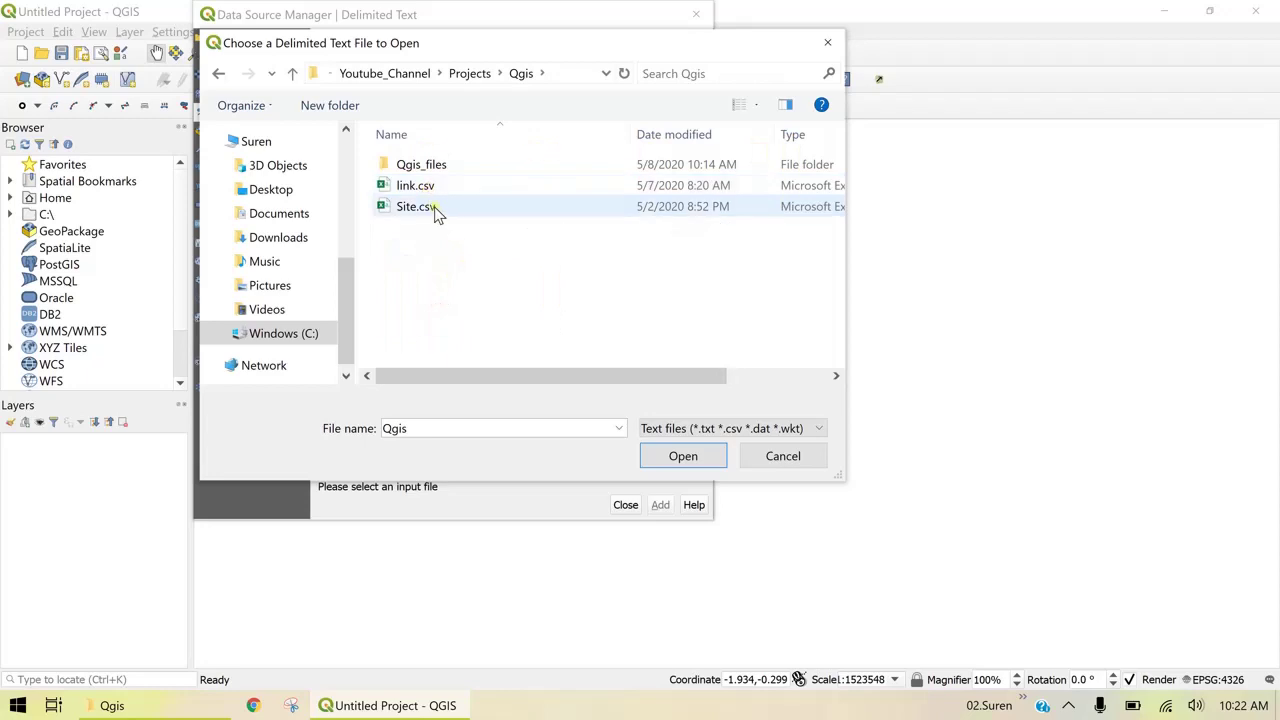
left_click(435, 209)
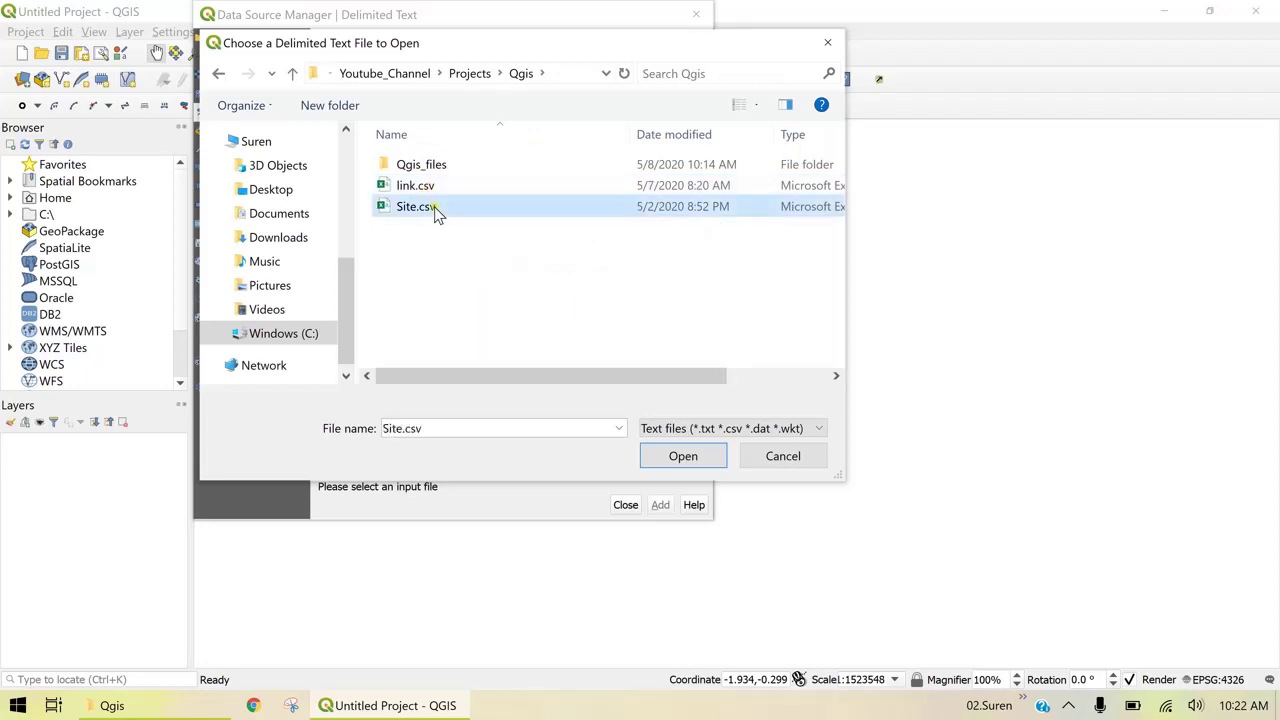
left_click(668, 462)
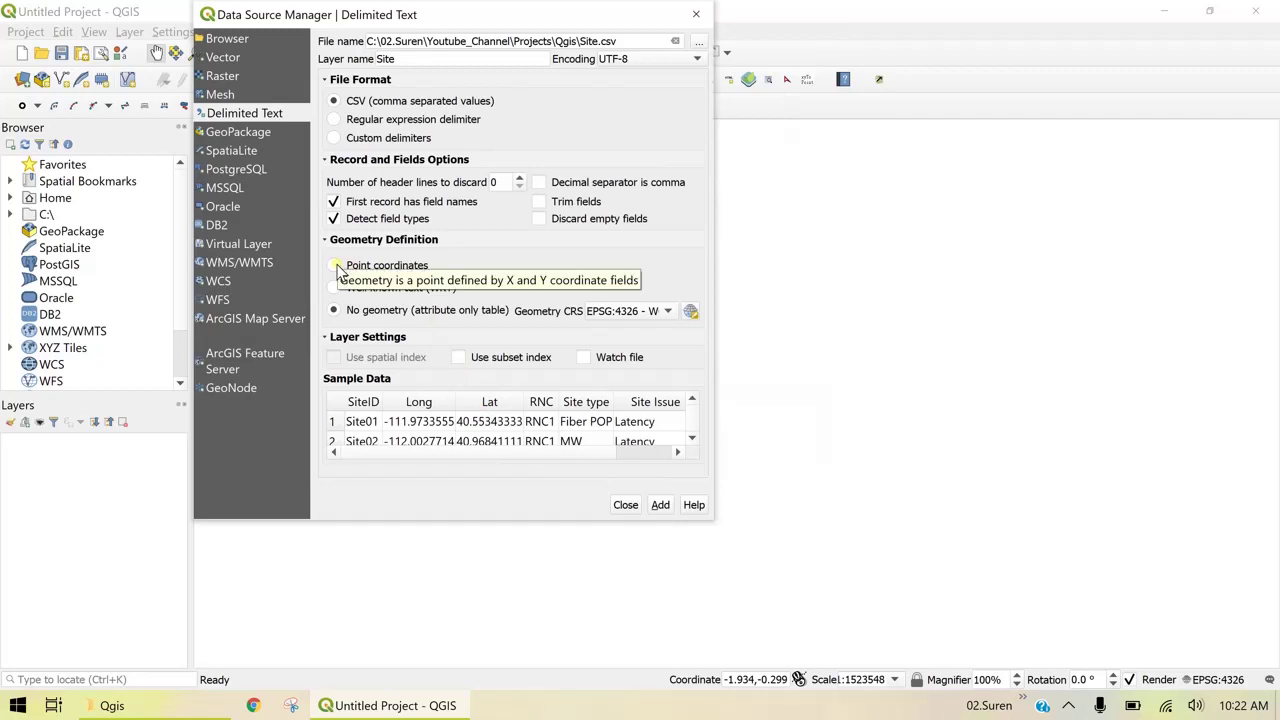
Step: Import Site.csv as point coordinates with X=Long and Y=Lat and add it to the map
left_click(337, 267)
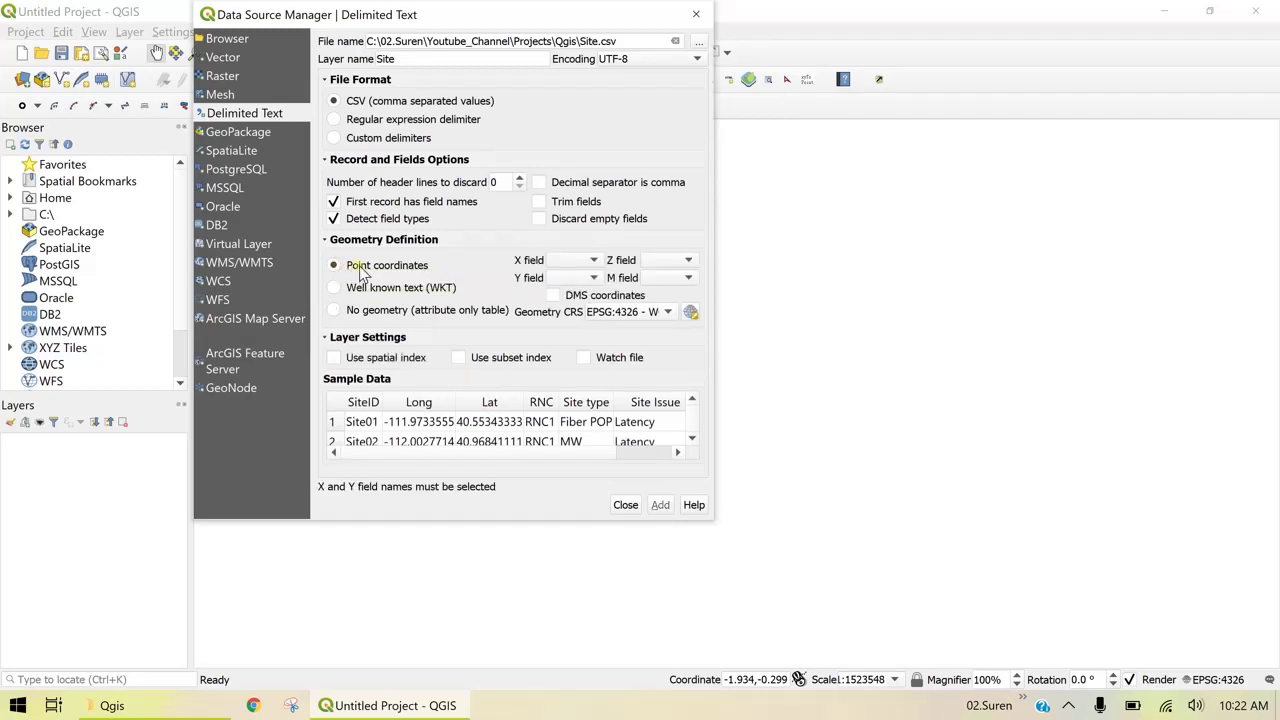
left_click(562, 262)
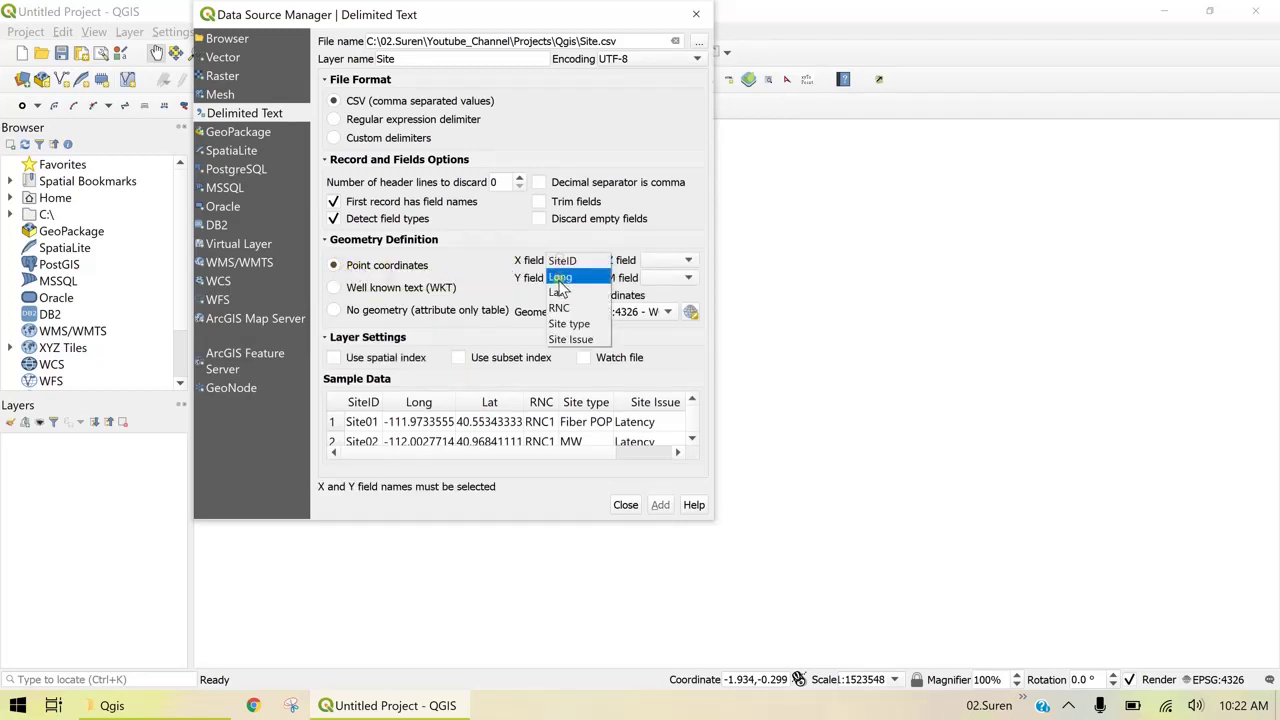
left_click(562, 284)
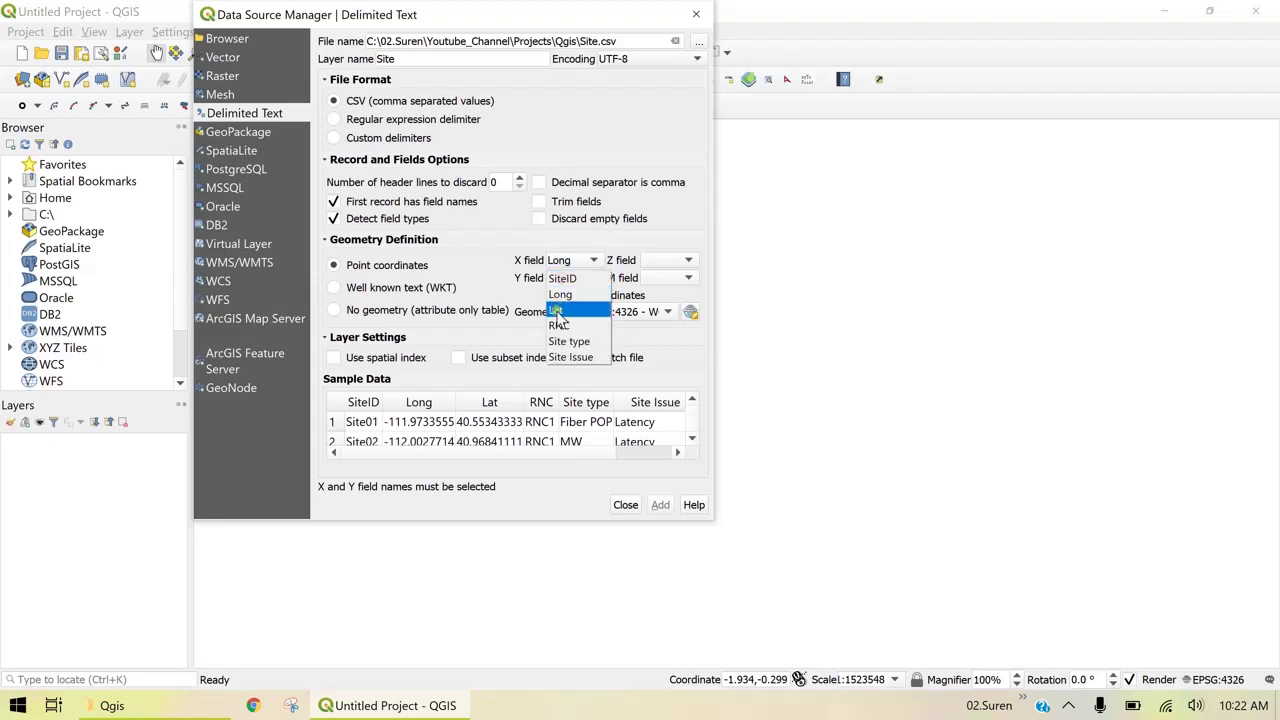
left_click(562, 313)
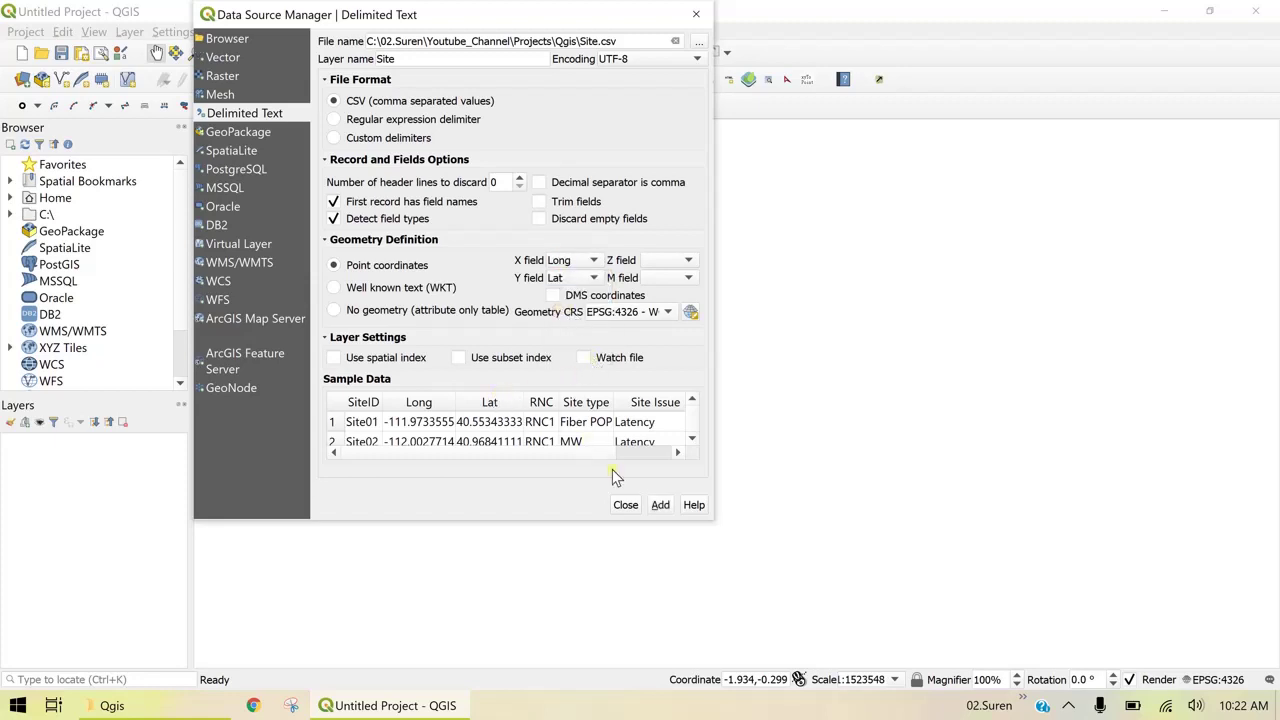
left_click(660, 505)
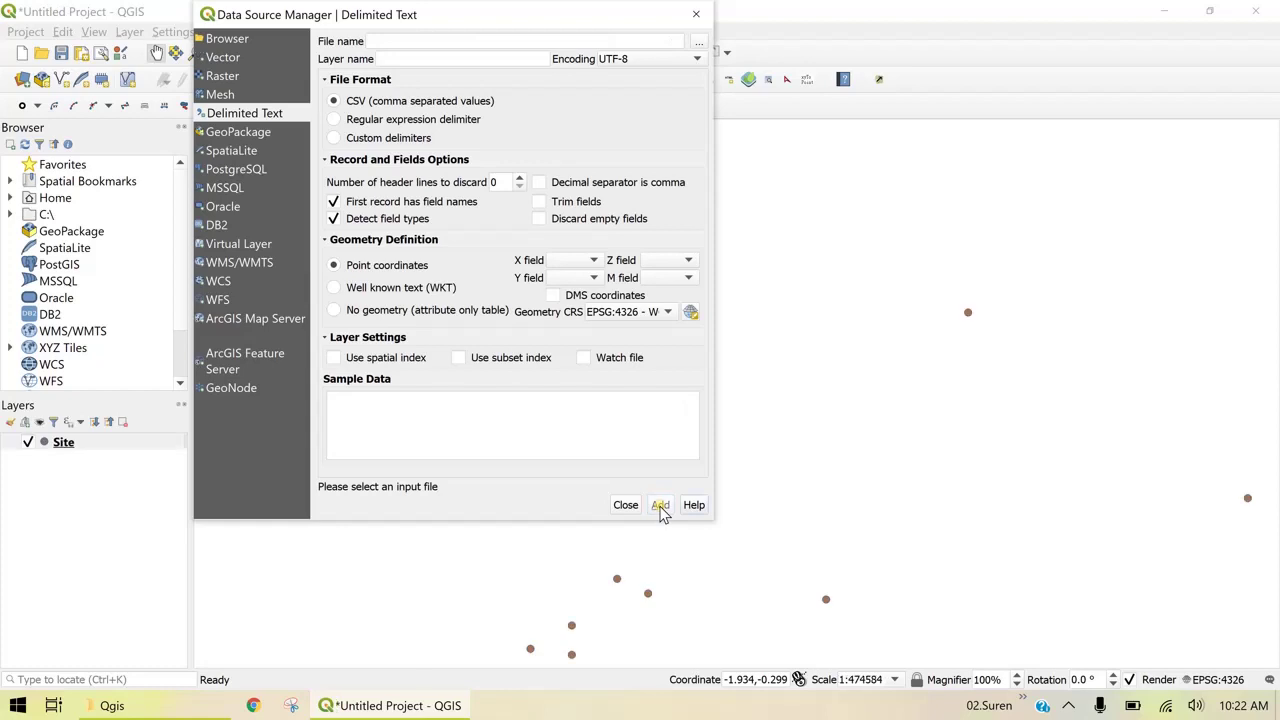
left_click(695, 16)
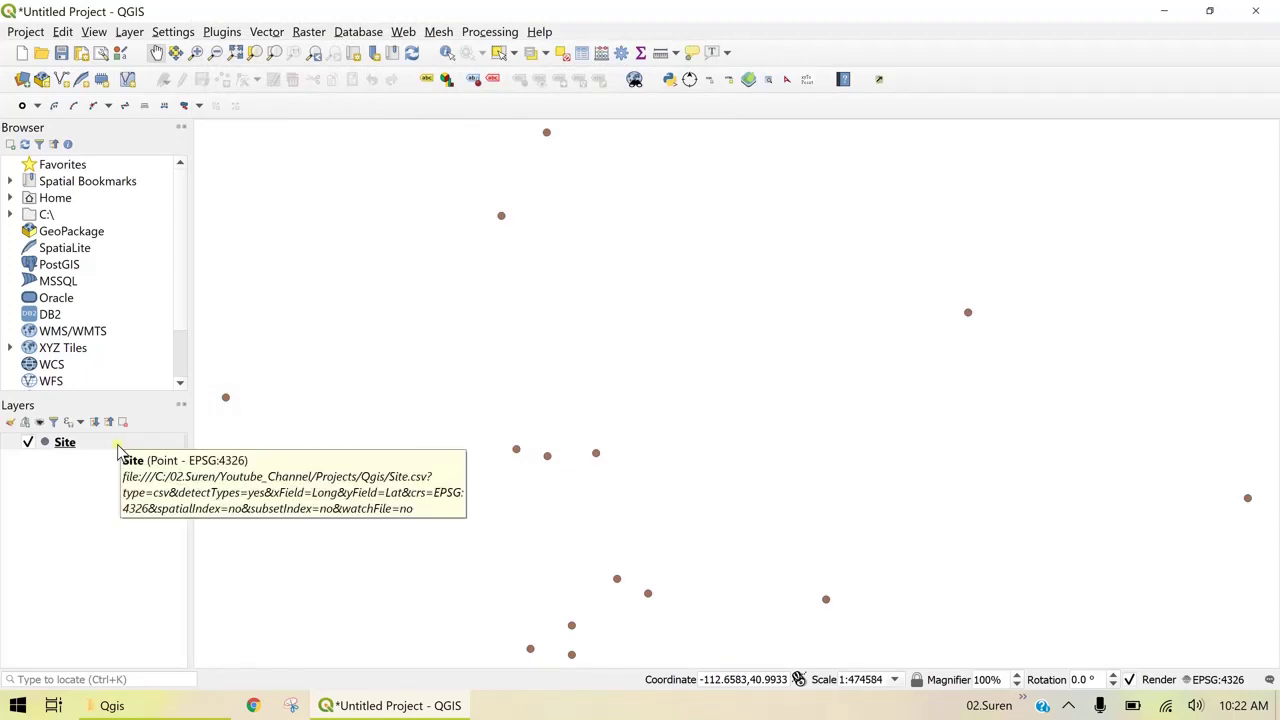
Step: Give the Site layer single labels from the SiteID field, keeping the default text colour
left_click(118, 445)
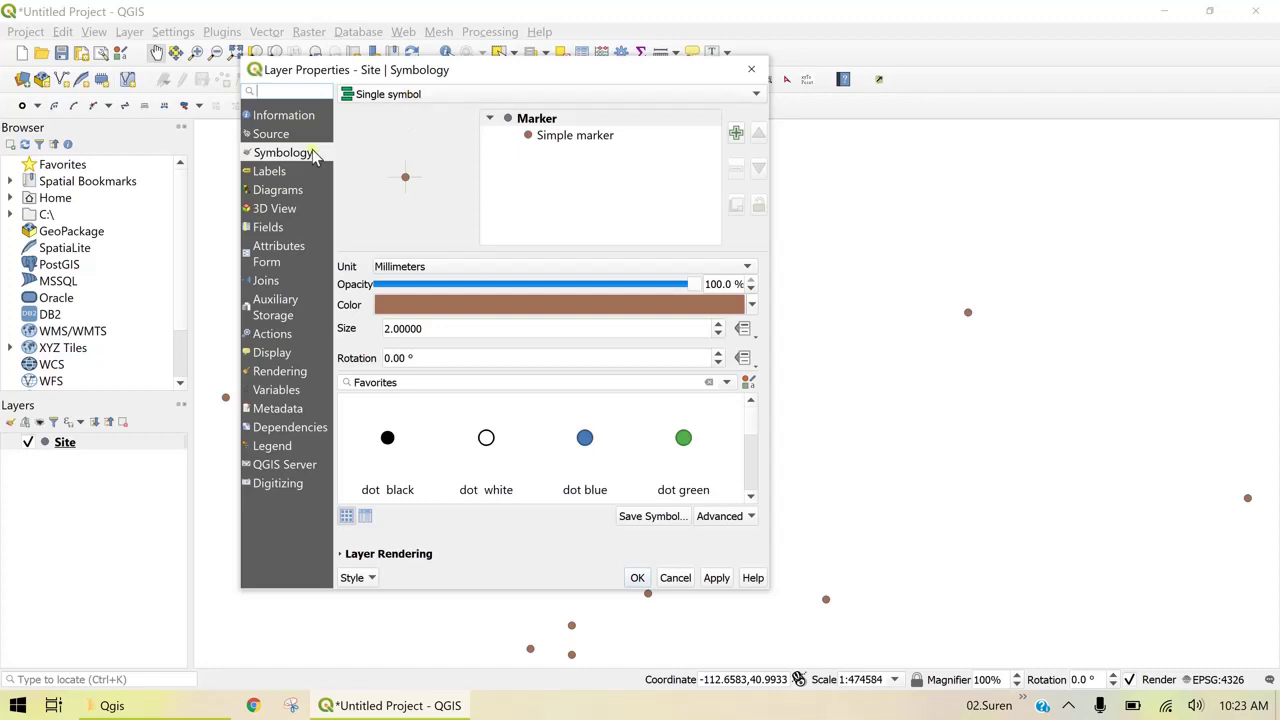
left_click(299, 174)
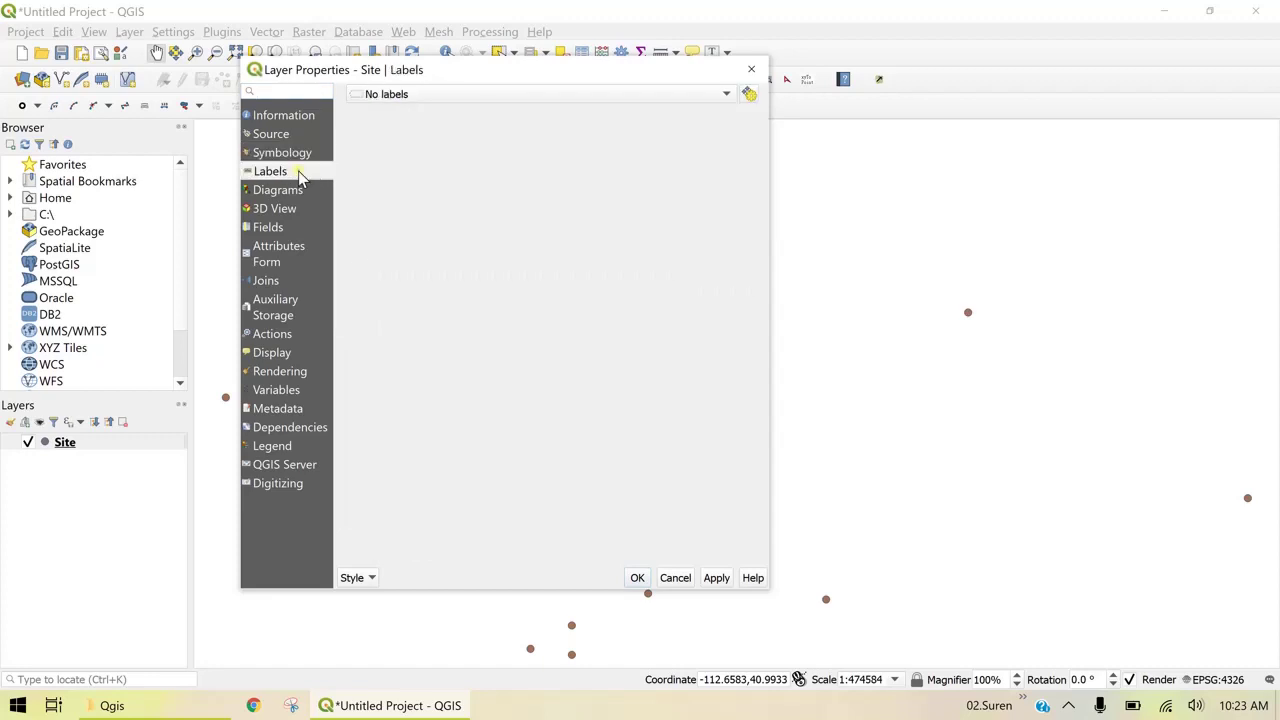
left_click(397, 94)
left_click(400, 112)
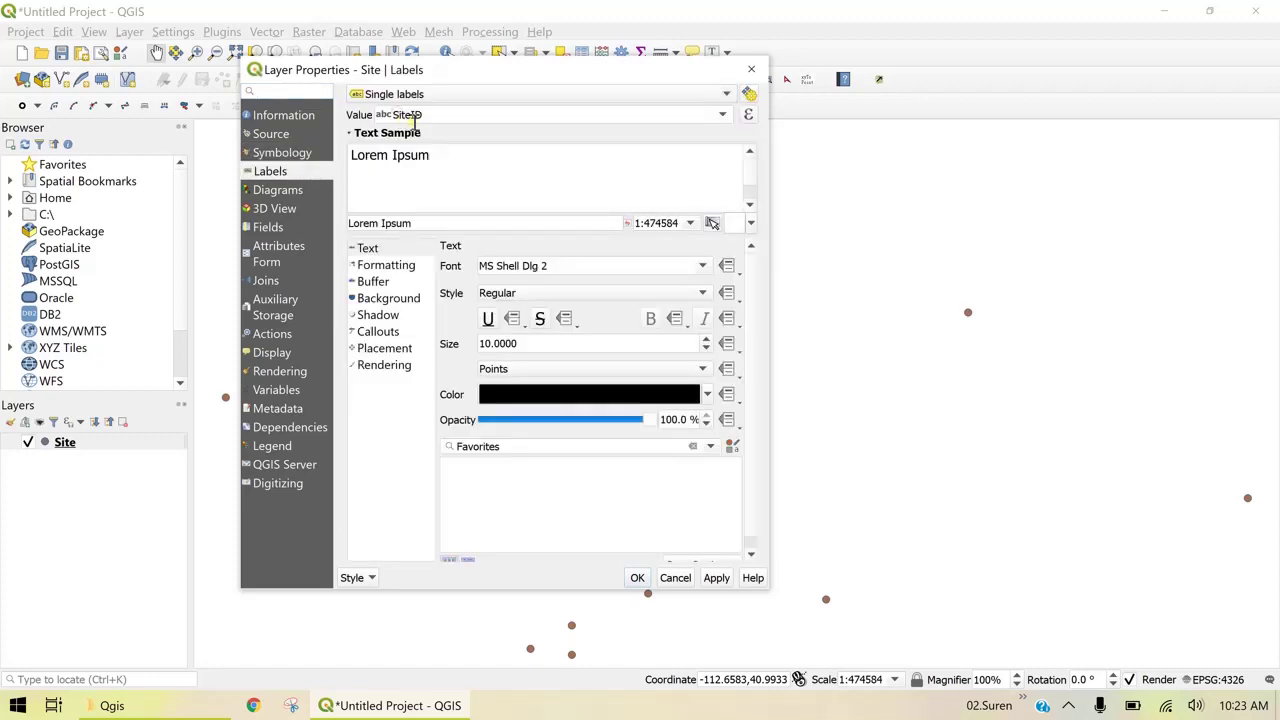
left_click(720, 115)
left_click(555, 140)
left_click(603, 398)
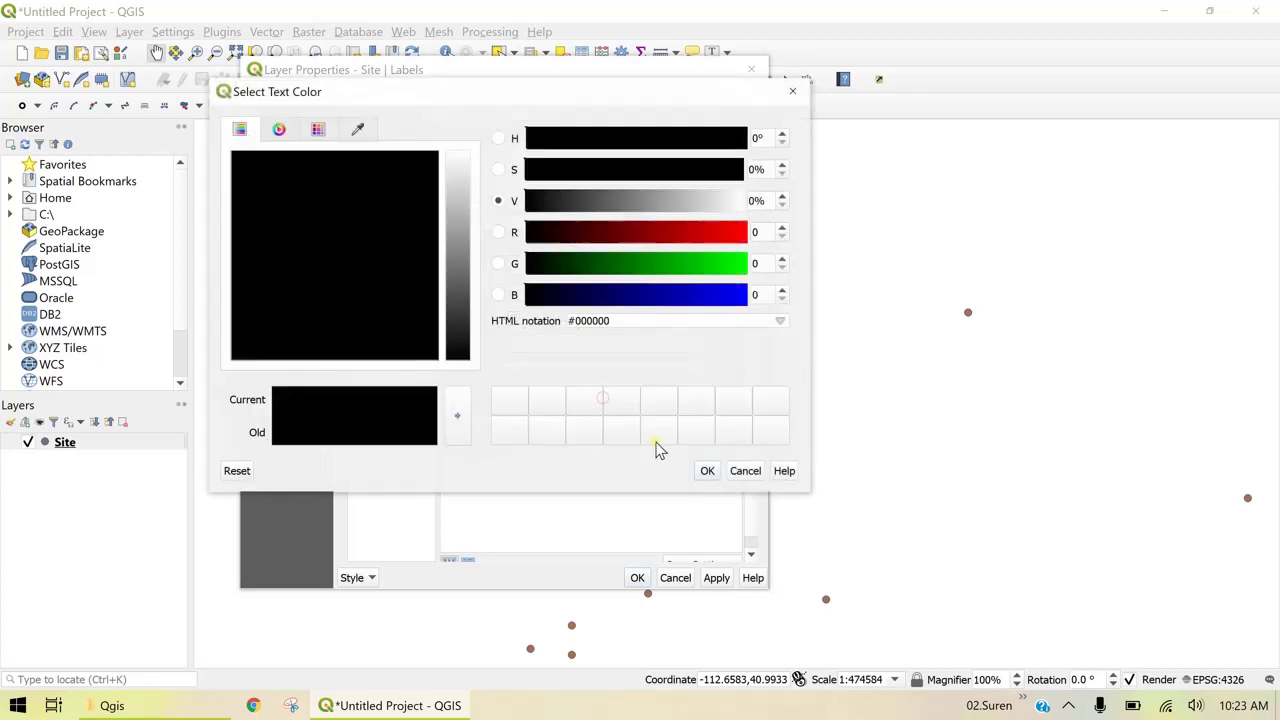
left_click(745, 471)
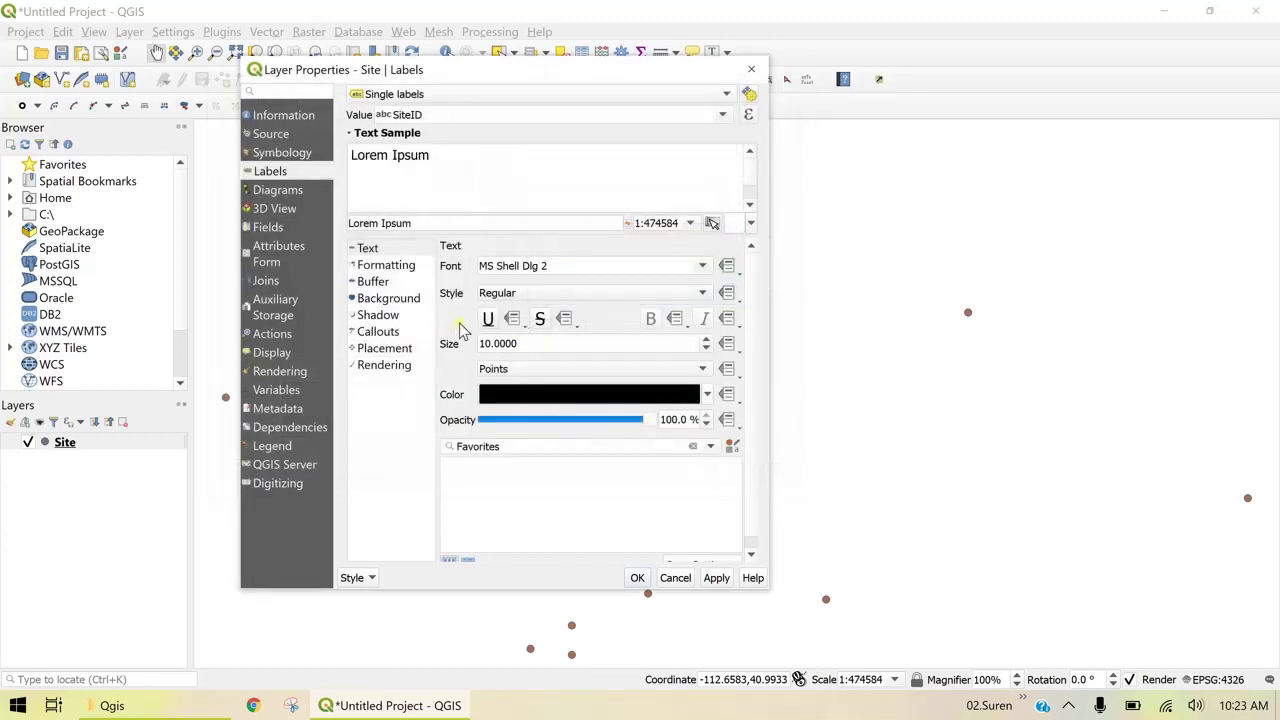
Step: Categorize the Site points by the RNC field, make RNC1 green, and apply the style
left_click(300, 152)
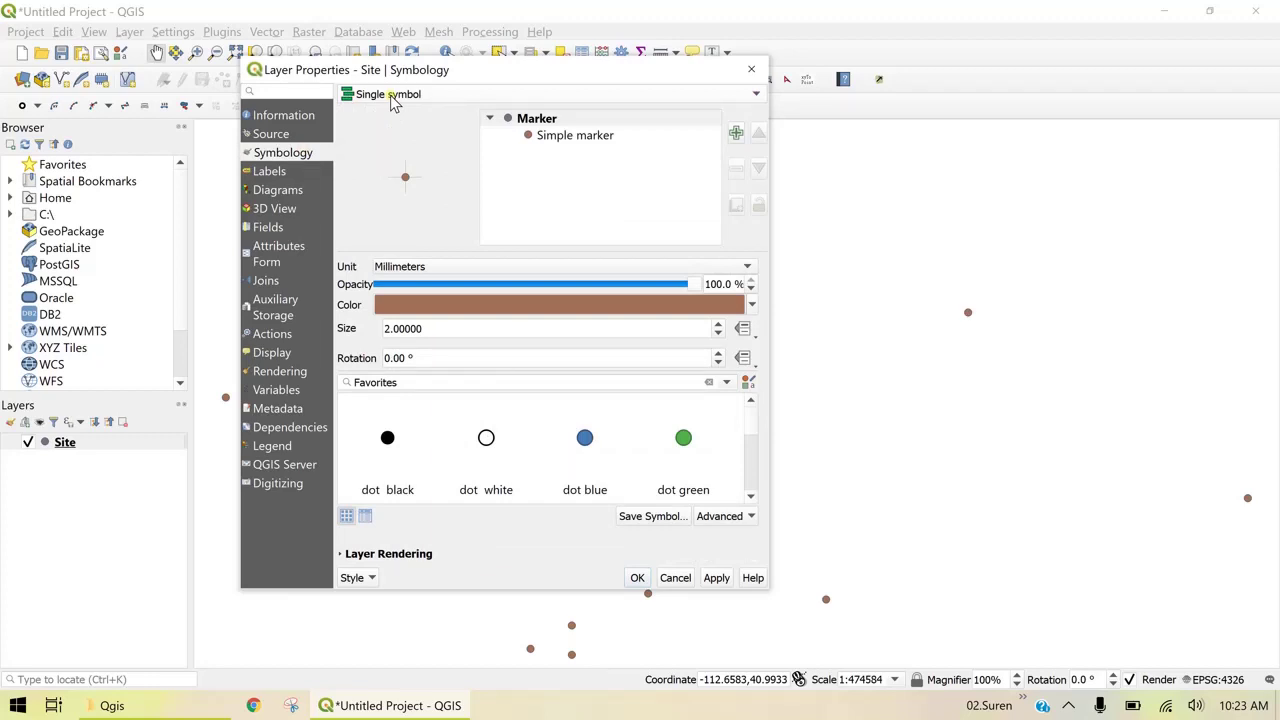
left_click(393, 100)
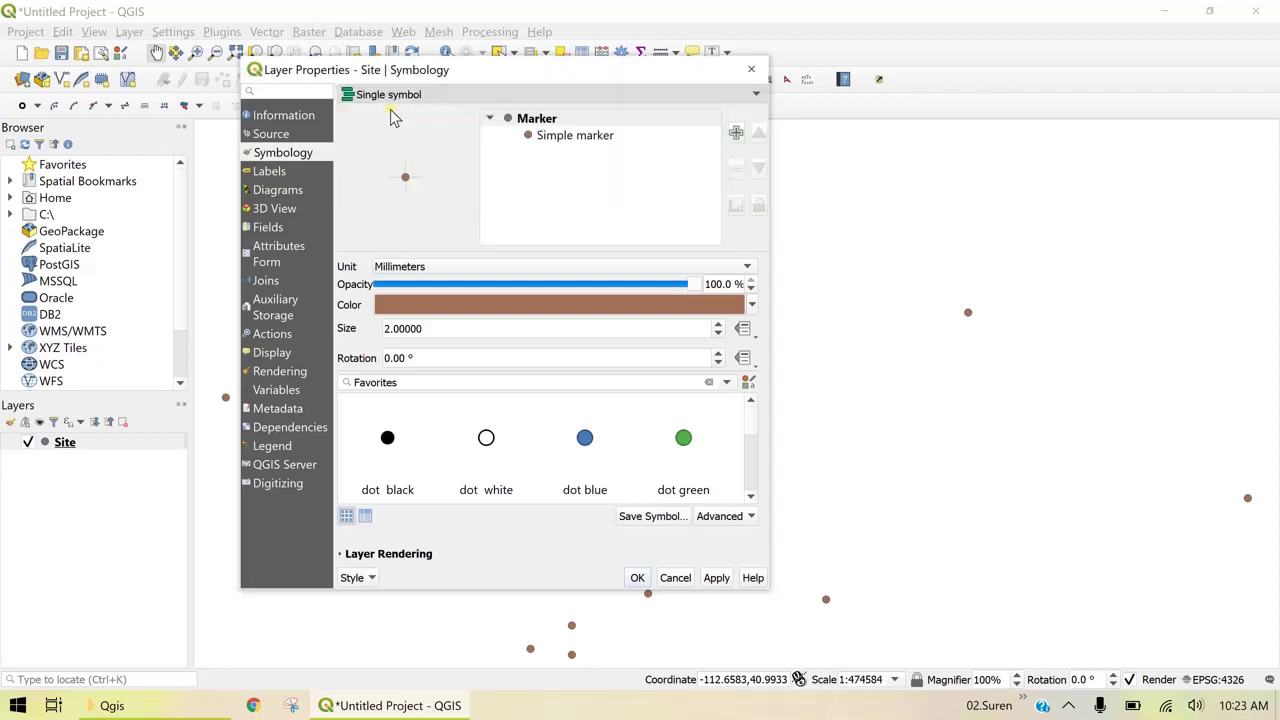
left_click(394, 112)
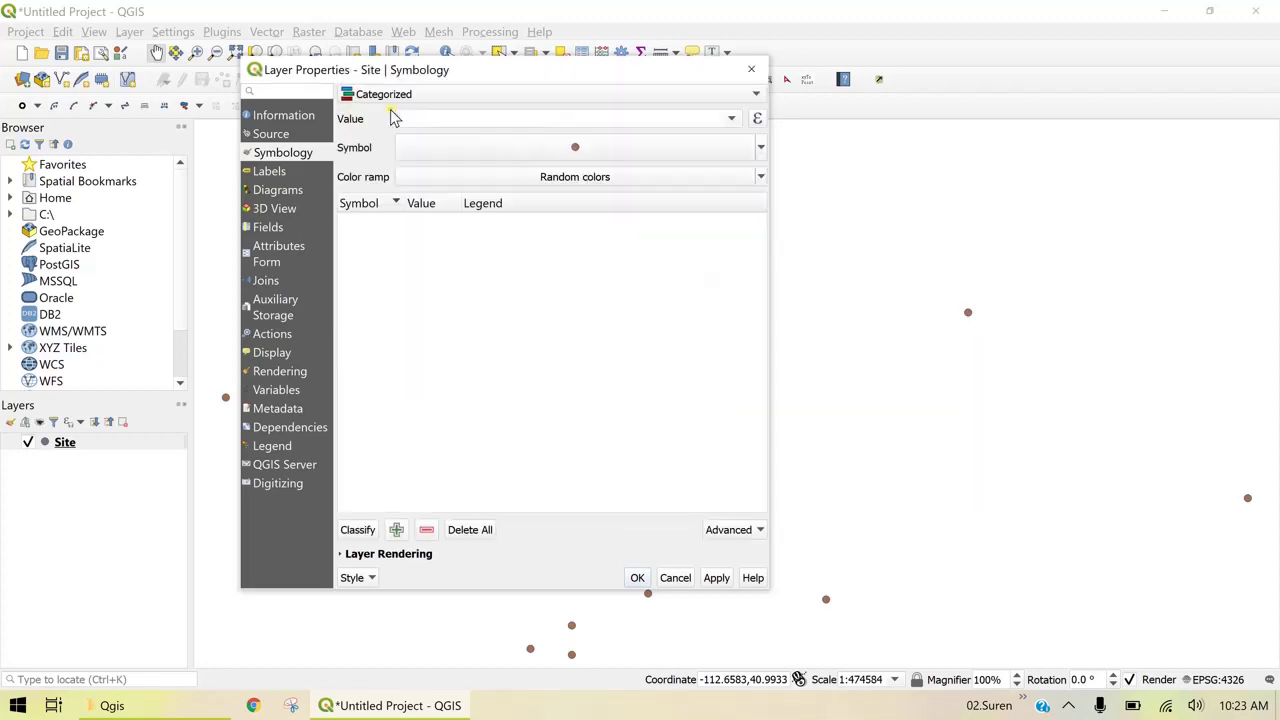
left_click(729, 120)
left_click(507, 212)
left_click(358, 531)
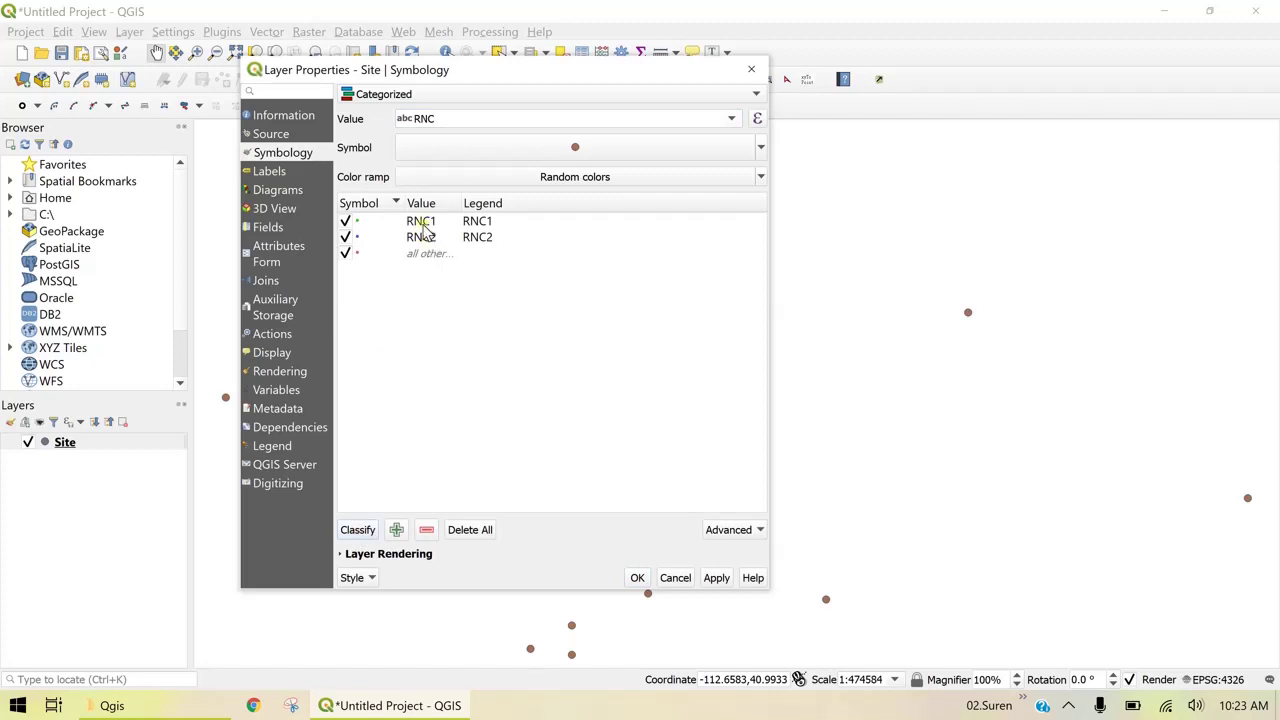
double_click(358, 221)
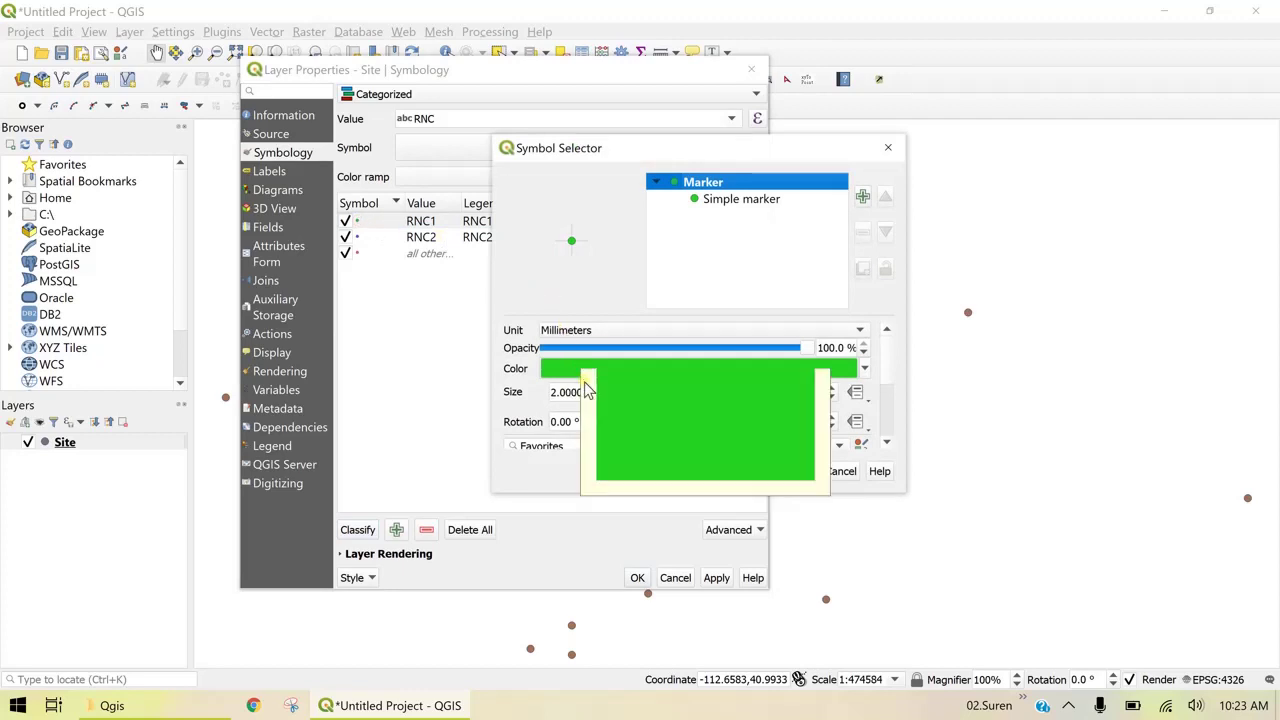
left_click(805, 472)
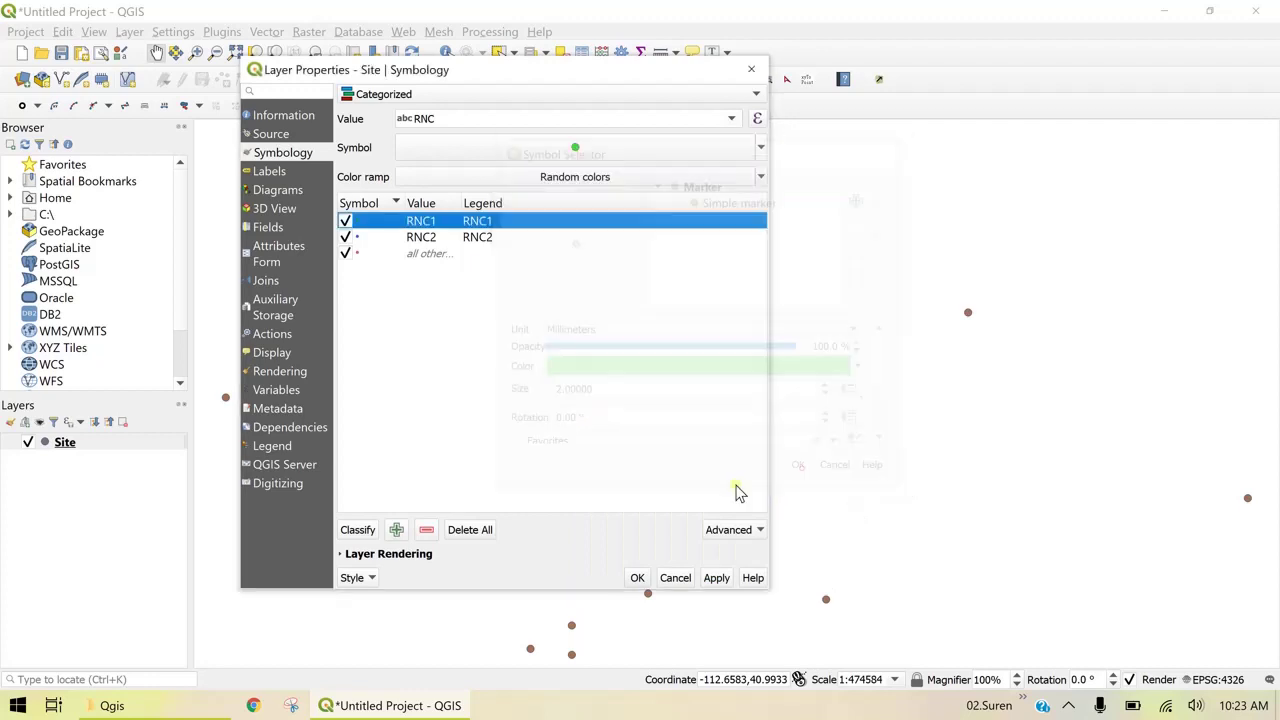
left_click(718, 580)
left_click(637, 578)
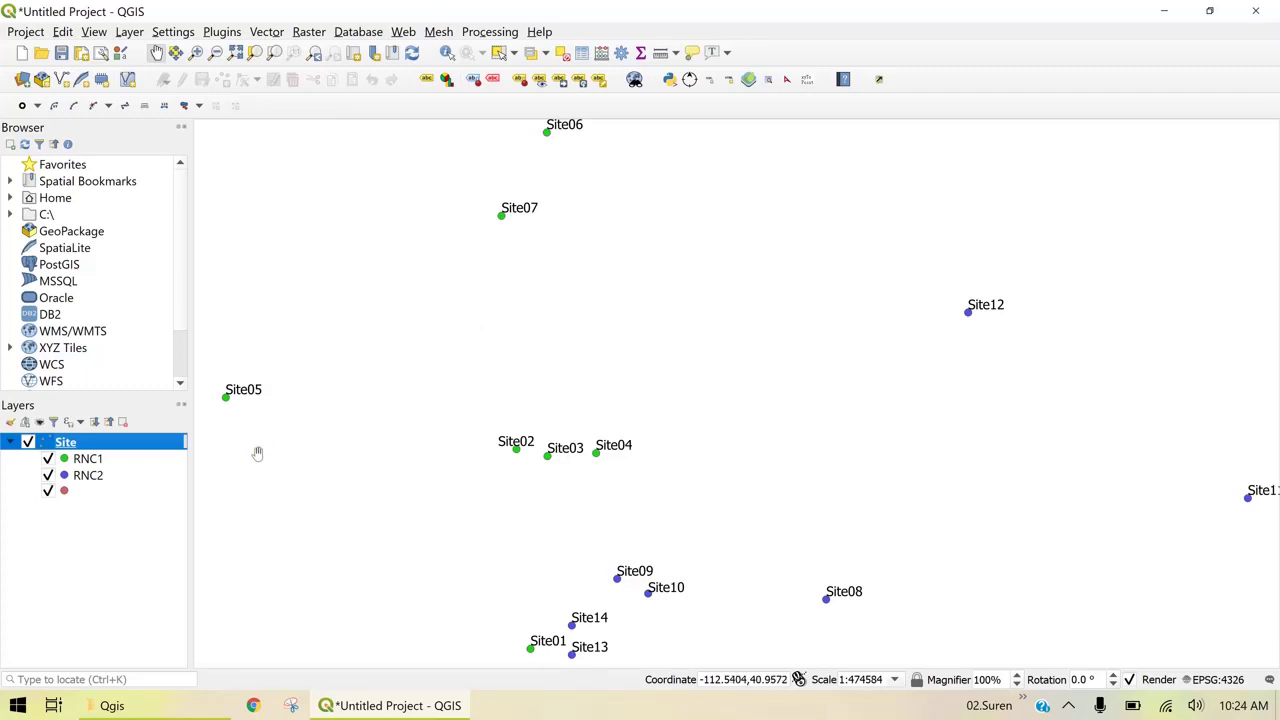
Step: Import link.csv as a delimited text table with no geometry
left_click(129, 32)
mouse_move(164, 88)
left_click(487, 147)
left_click(641, 78)
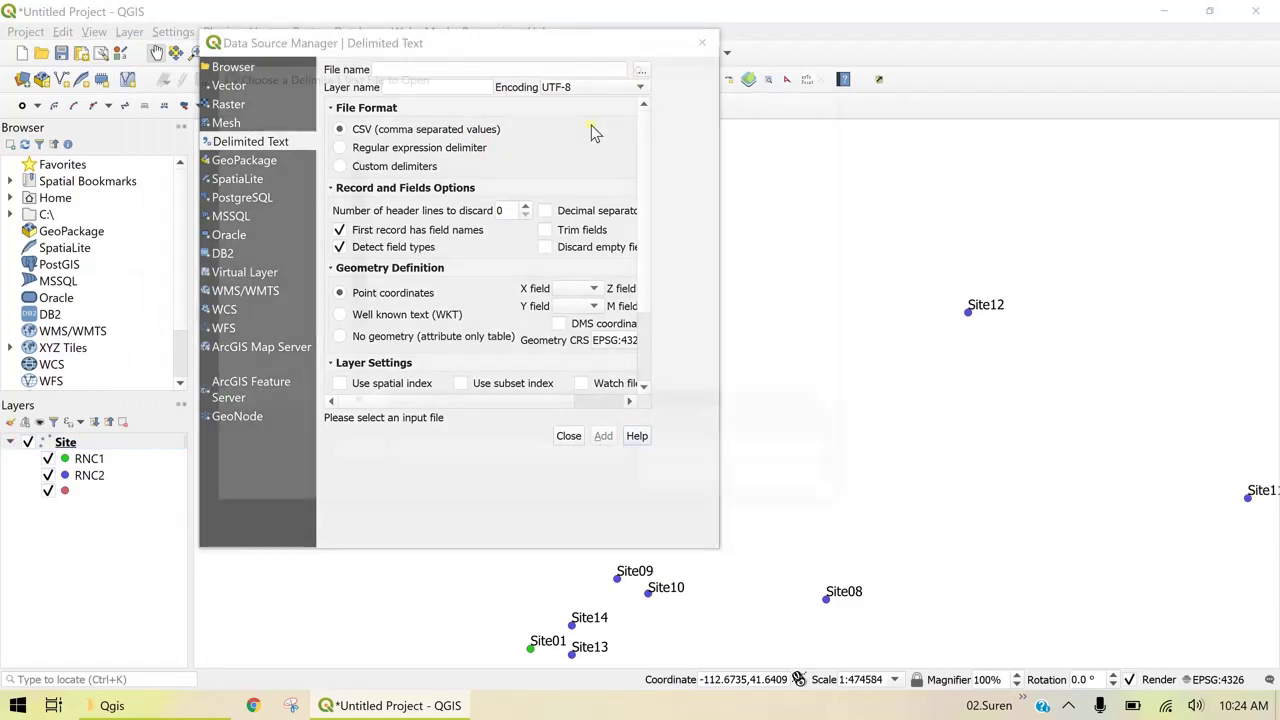
left_click(437, 222)
left_click(689, 484)
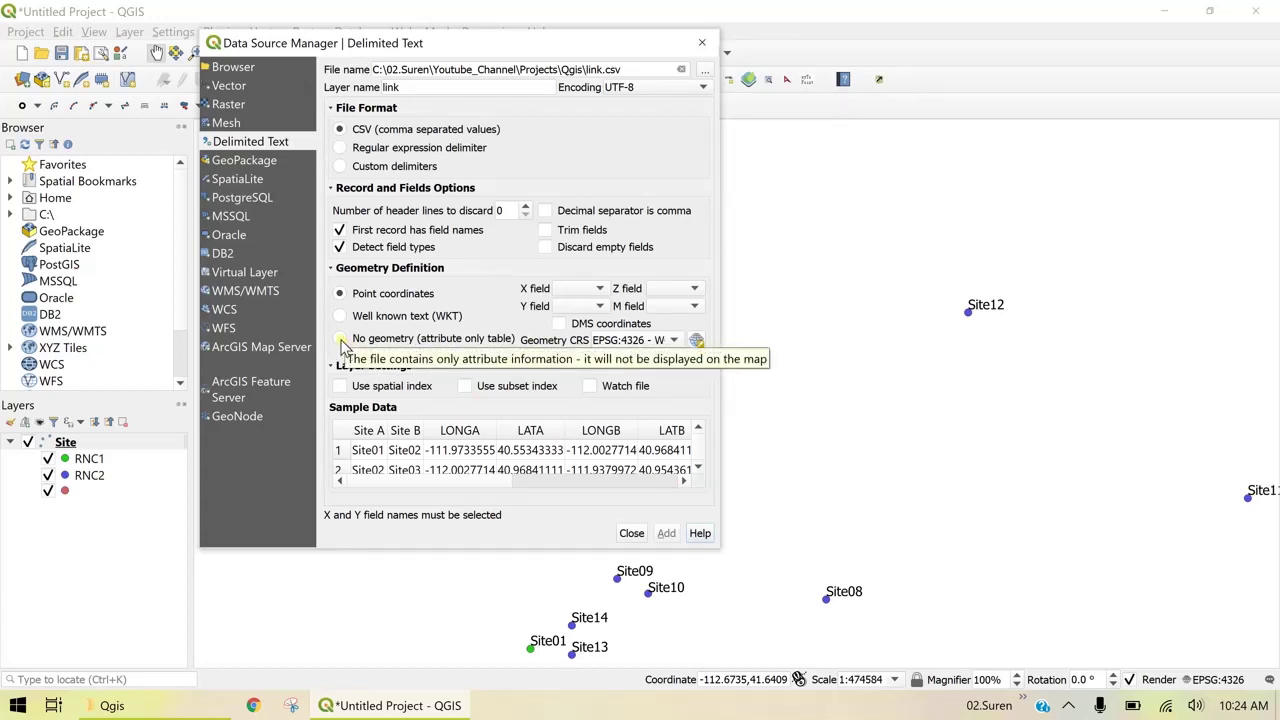
left_click(340, 339)
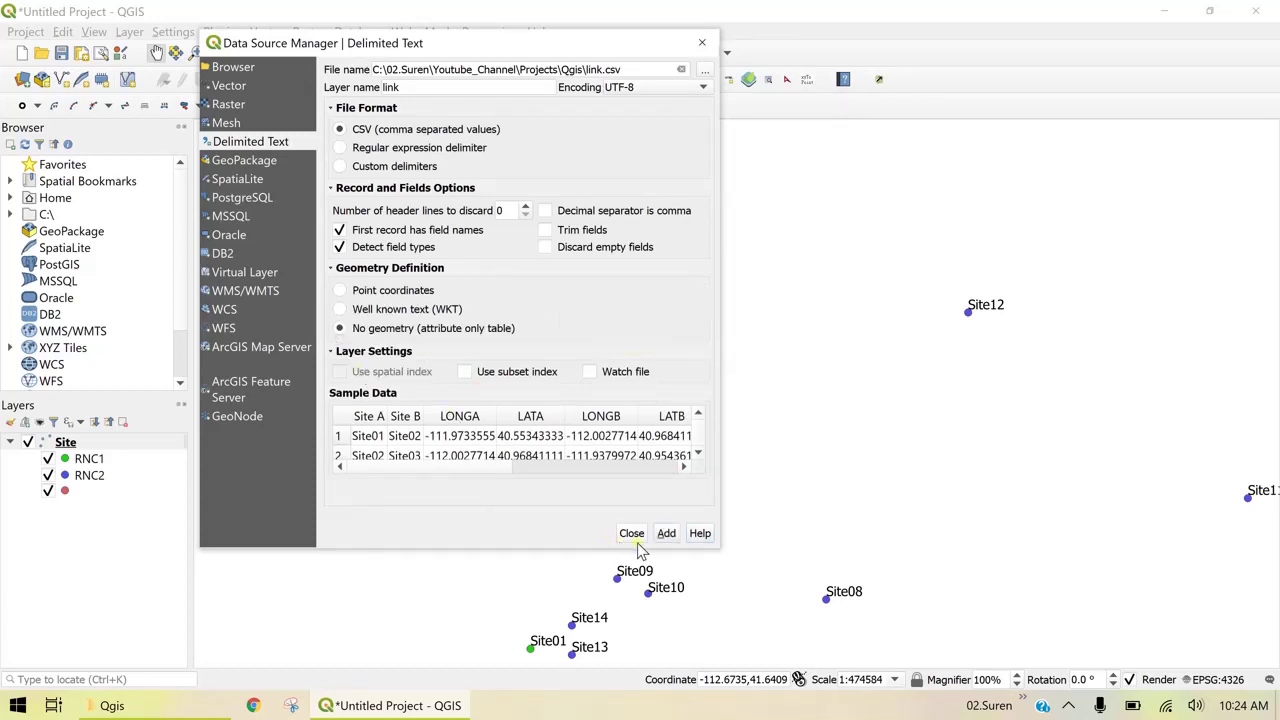
left_click(664, 535)
left_click(631, 533)
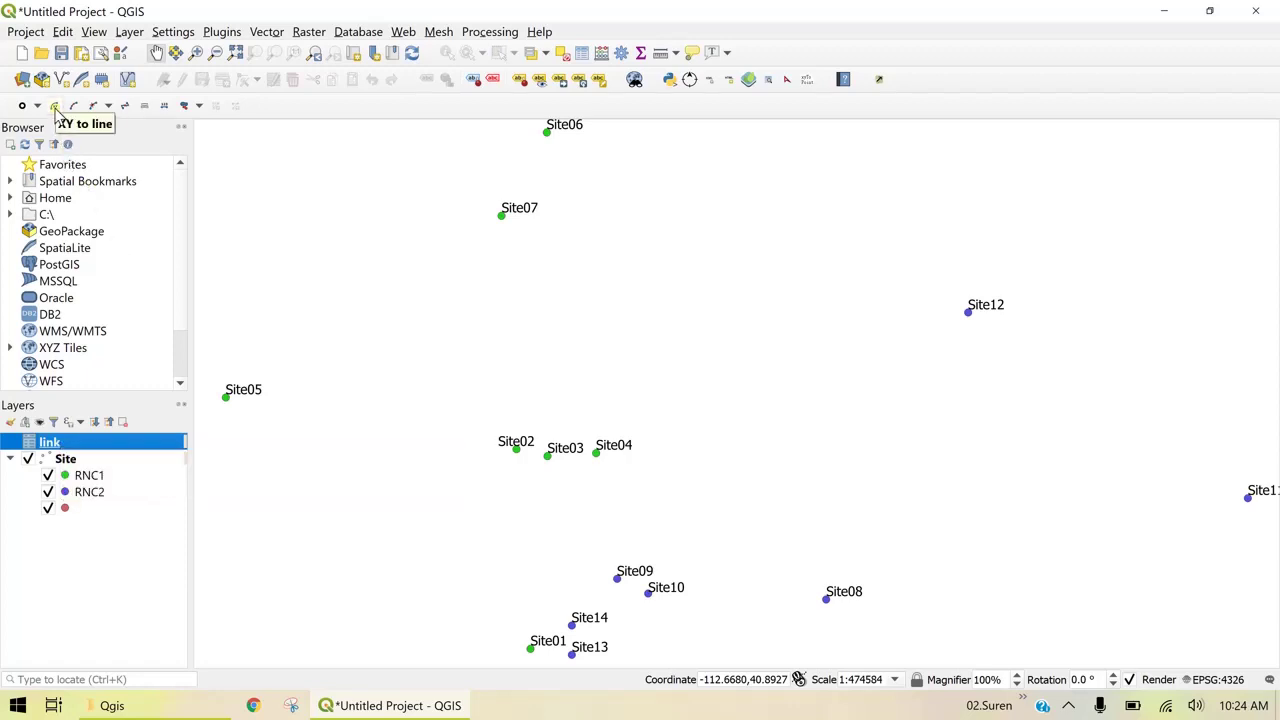
Step: Run XY to Line with start LONGA/LATA and end LONGB/LATB to build the link lines
left_click(55, 107)
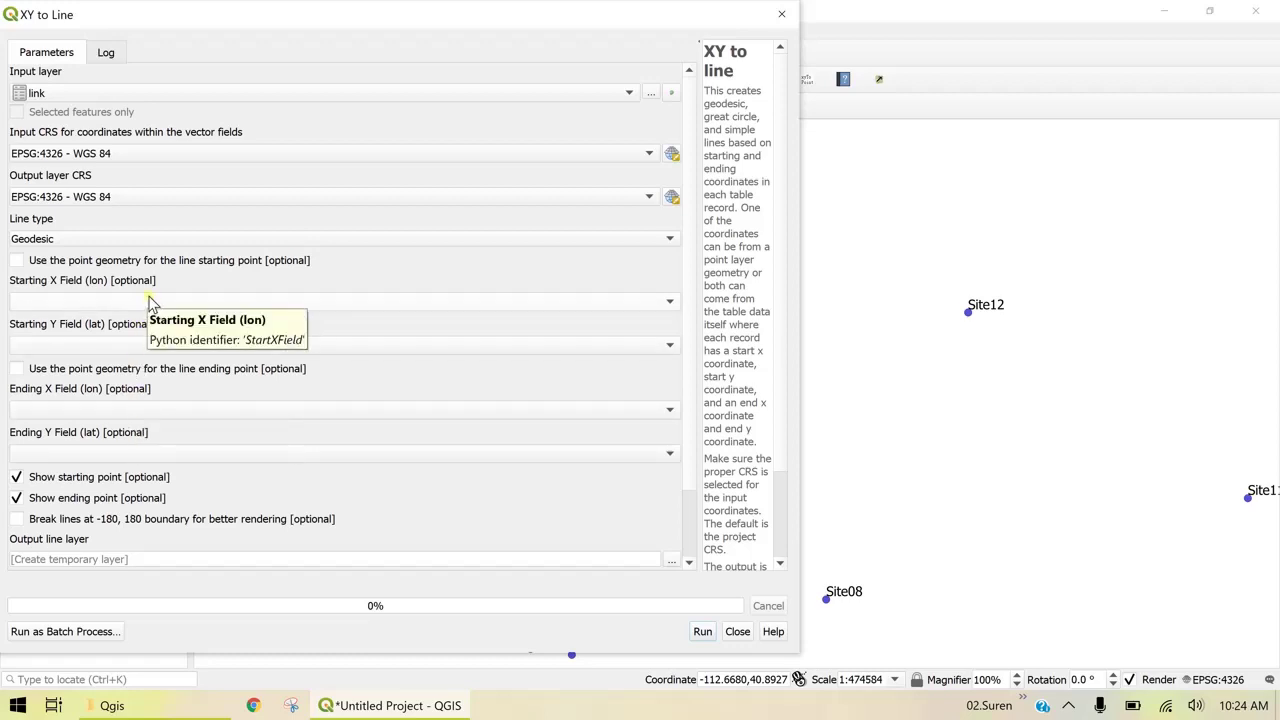
left_click(150, 302)
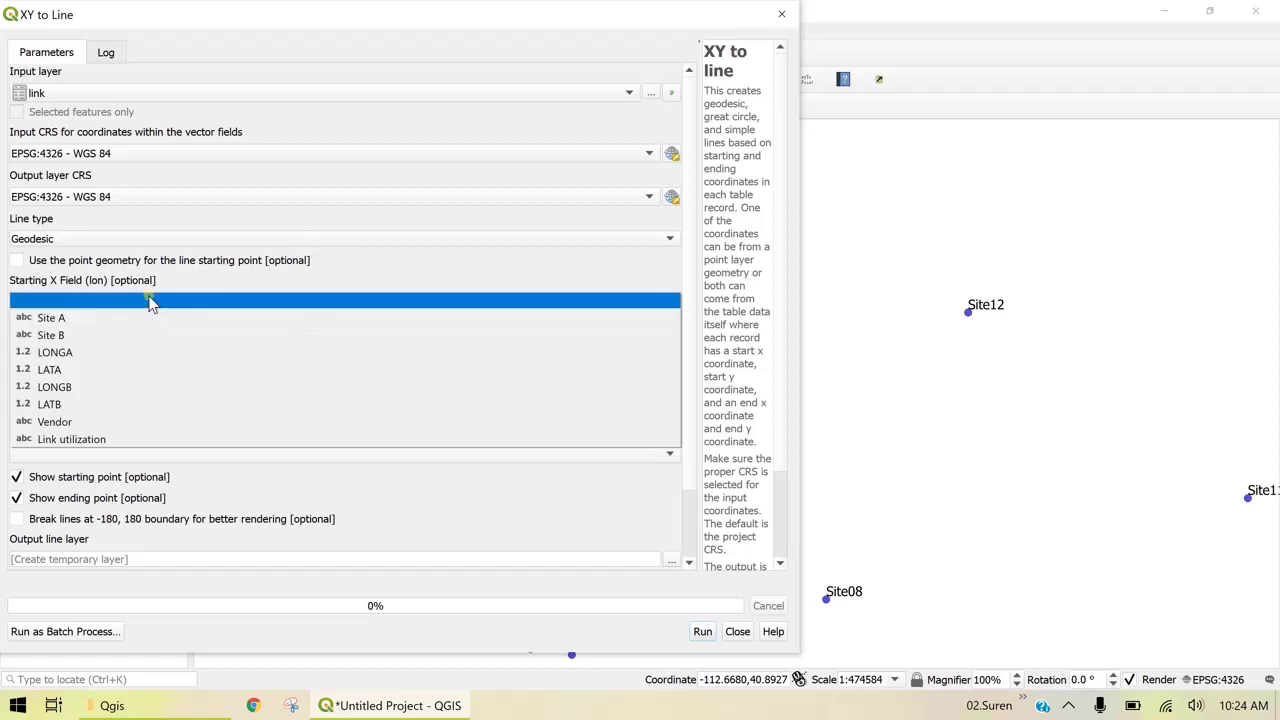
left_click(133, 352)
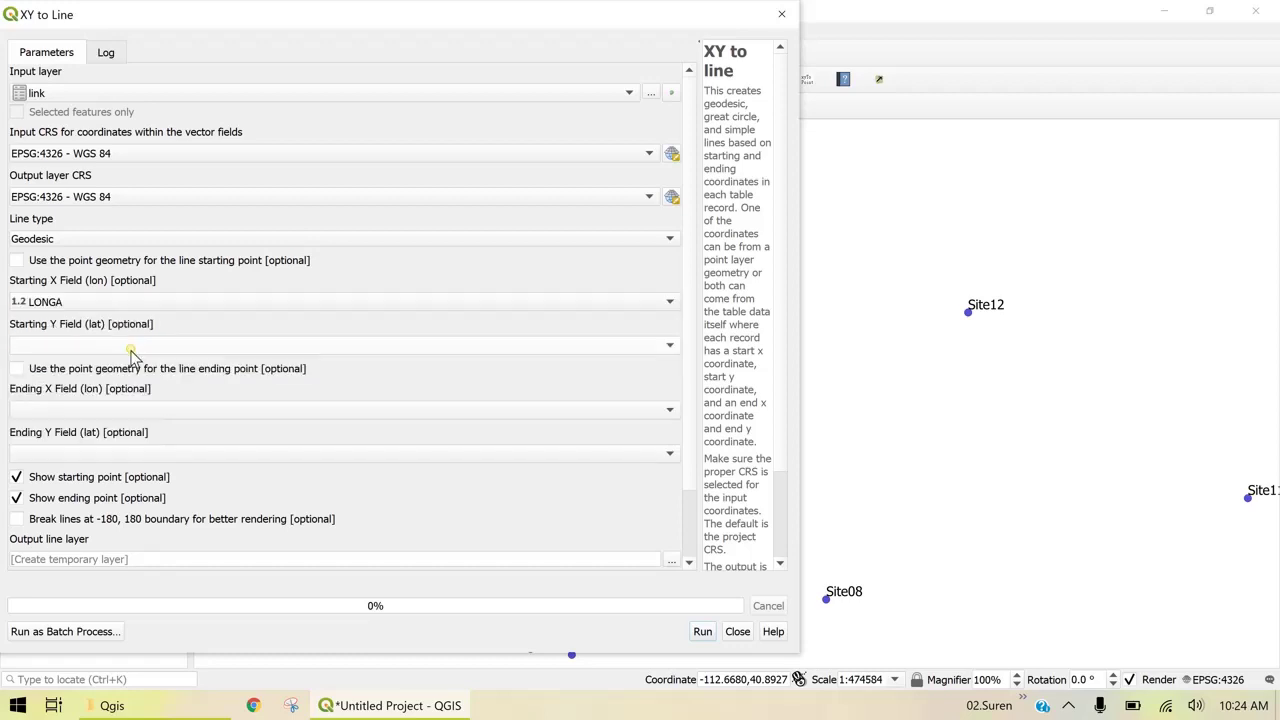
left_click(125, 418)
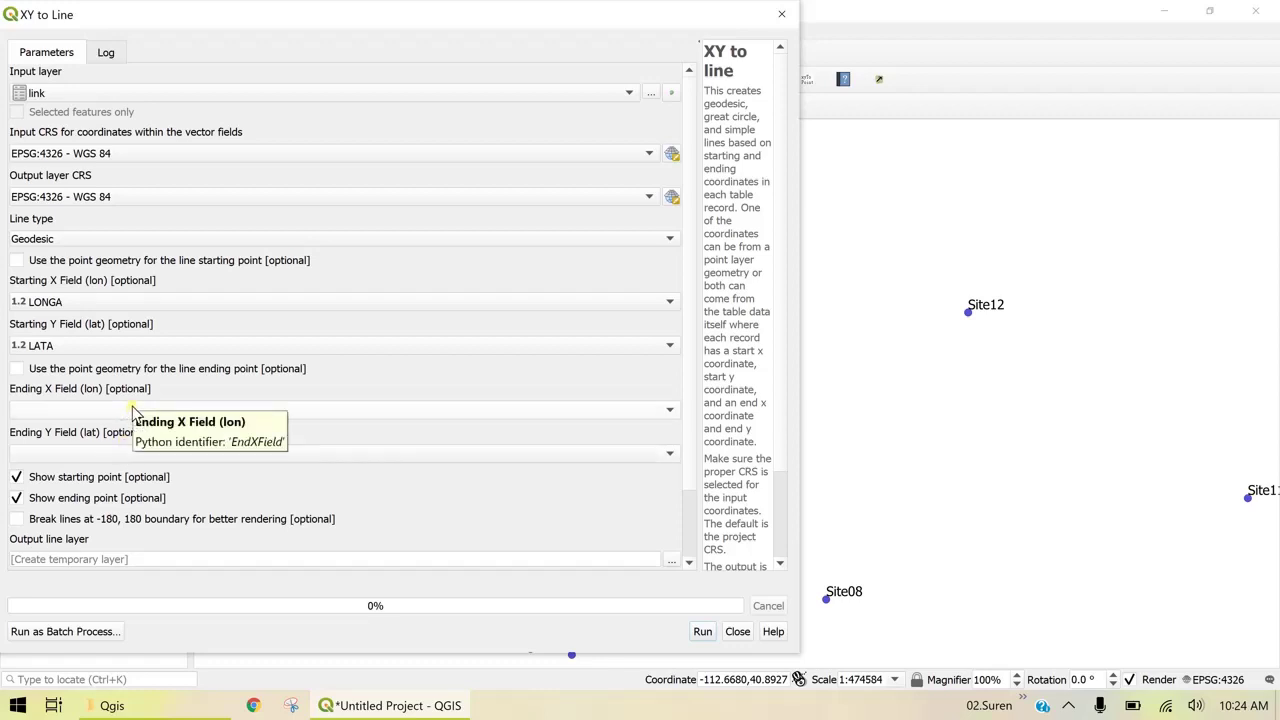
left_click(133, 409)
left_click(116, 496)
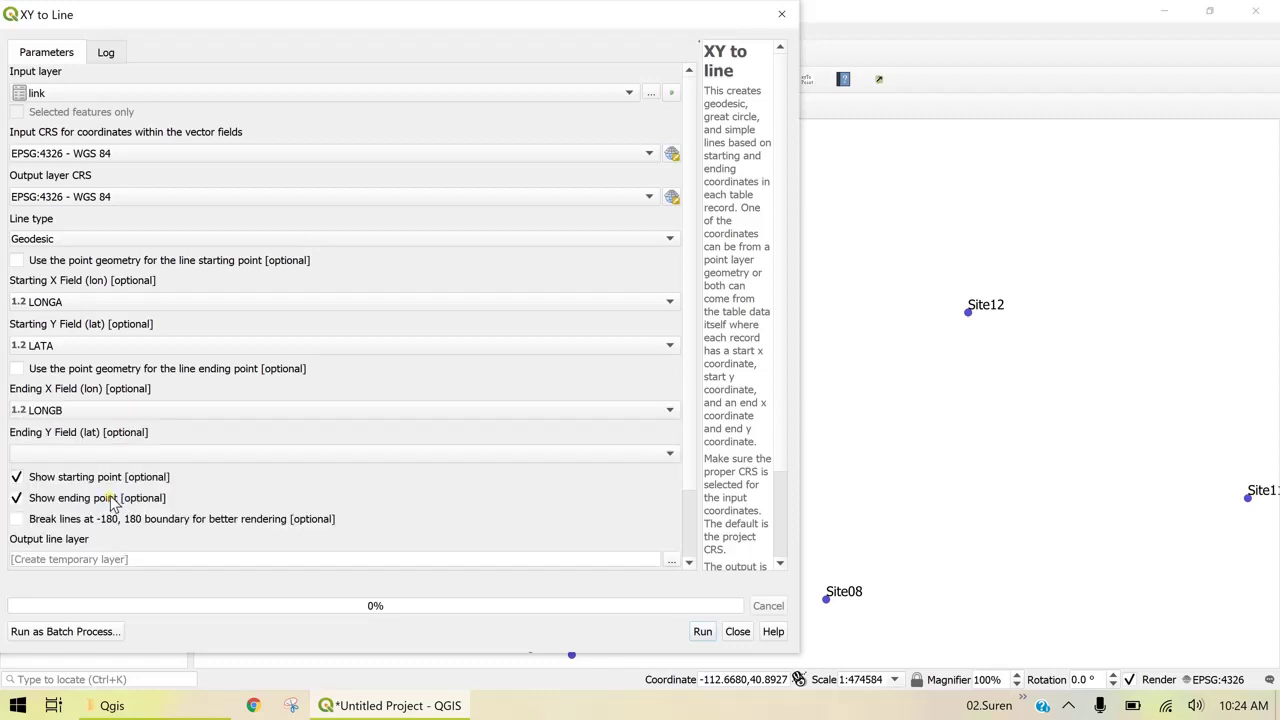
left_click(118, 455)
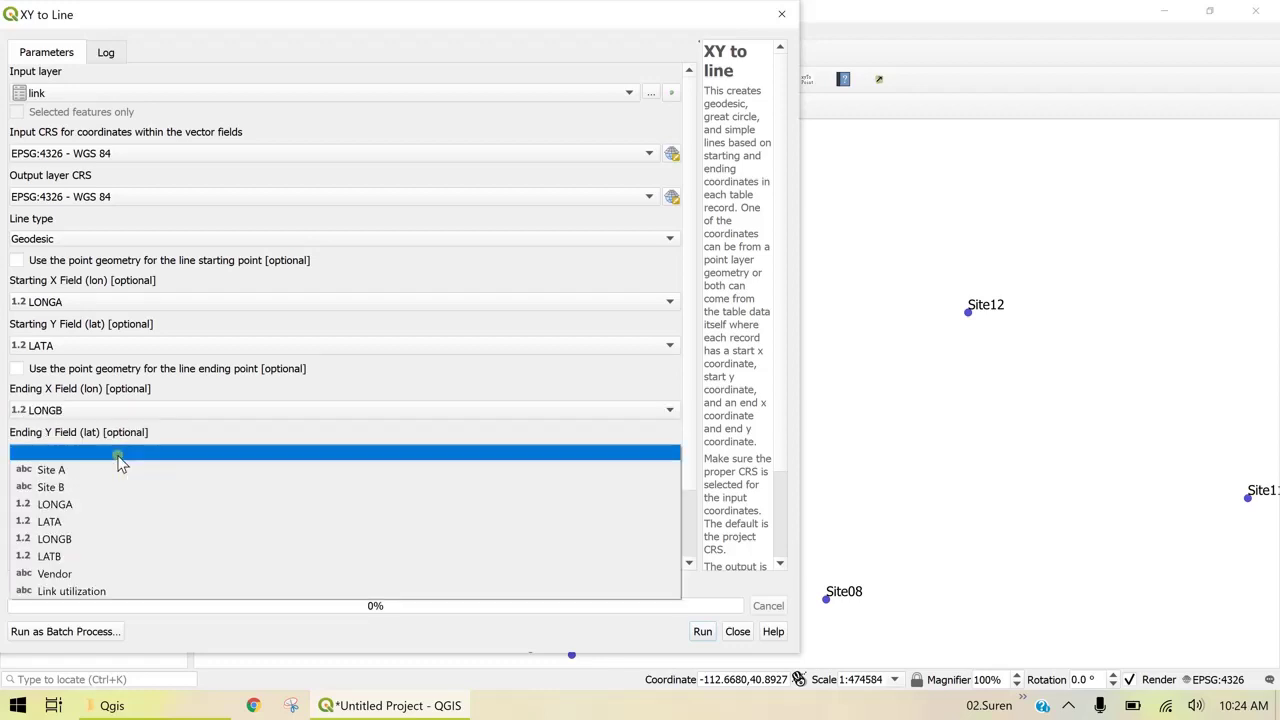
left_click(107, 557)
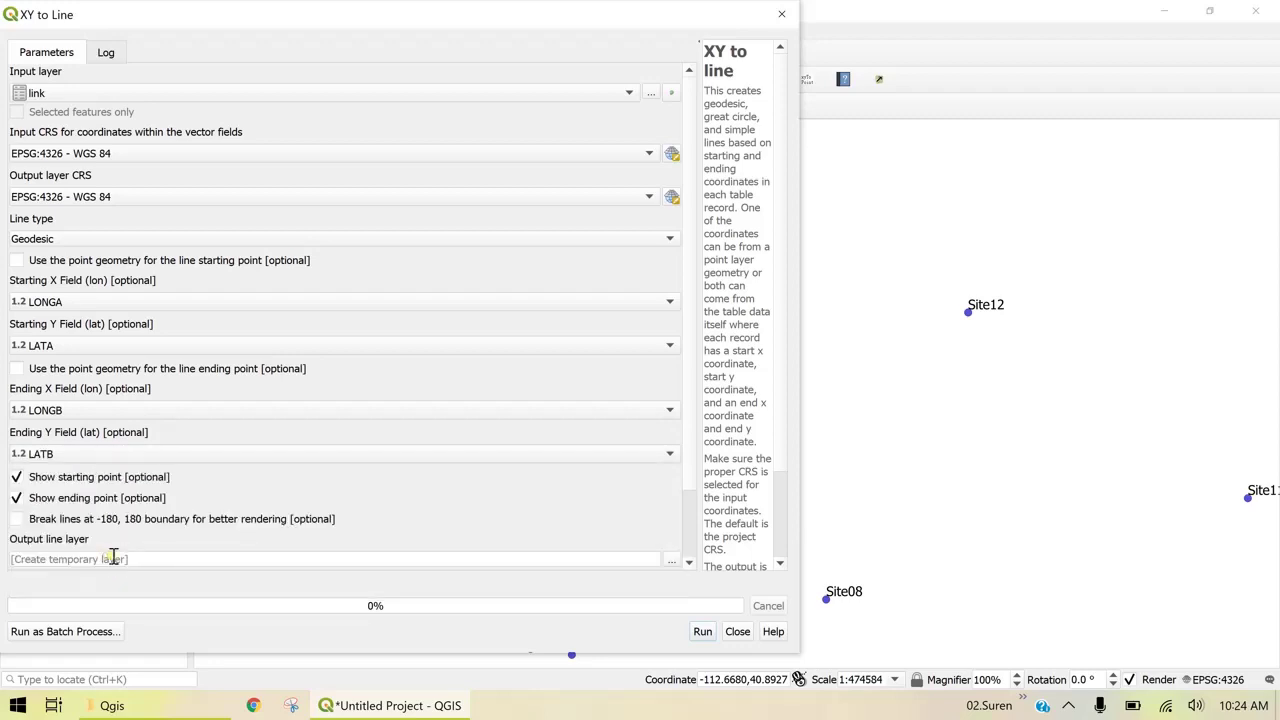
left_click(702, 634)
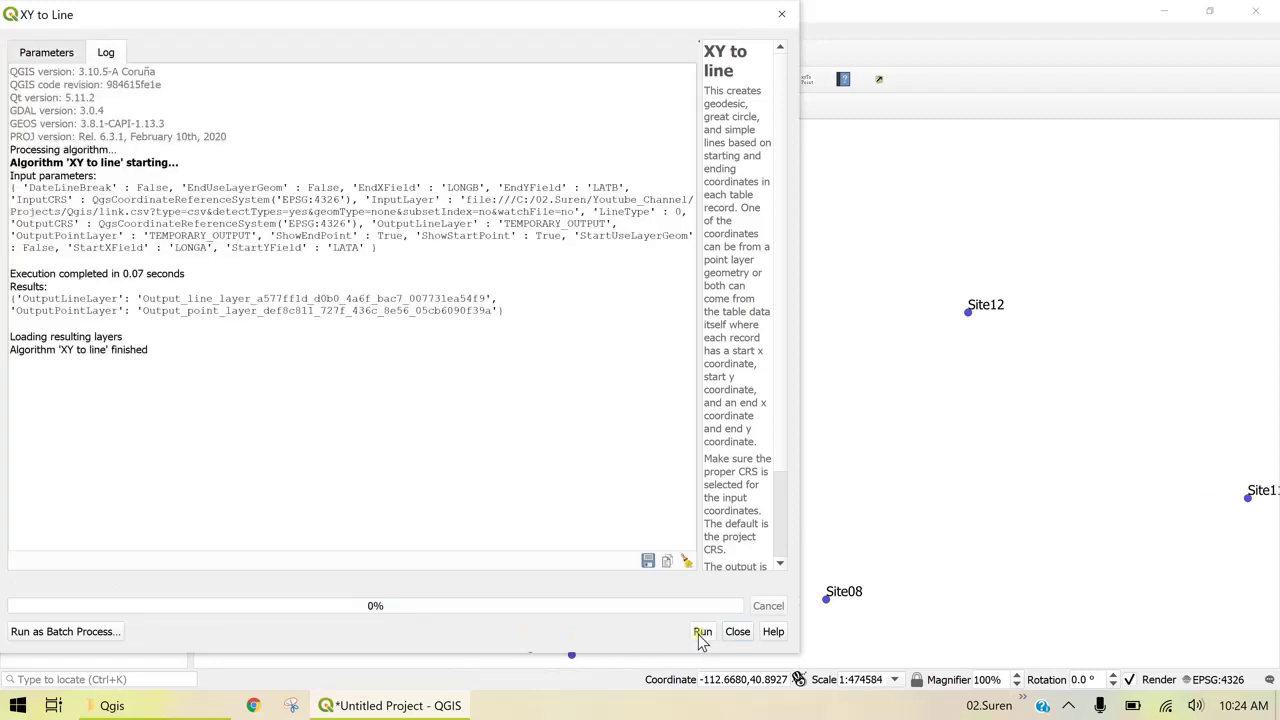
left_click(781, 14)
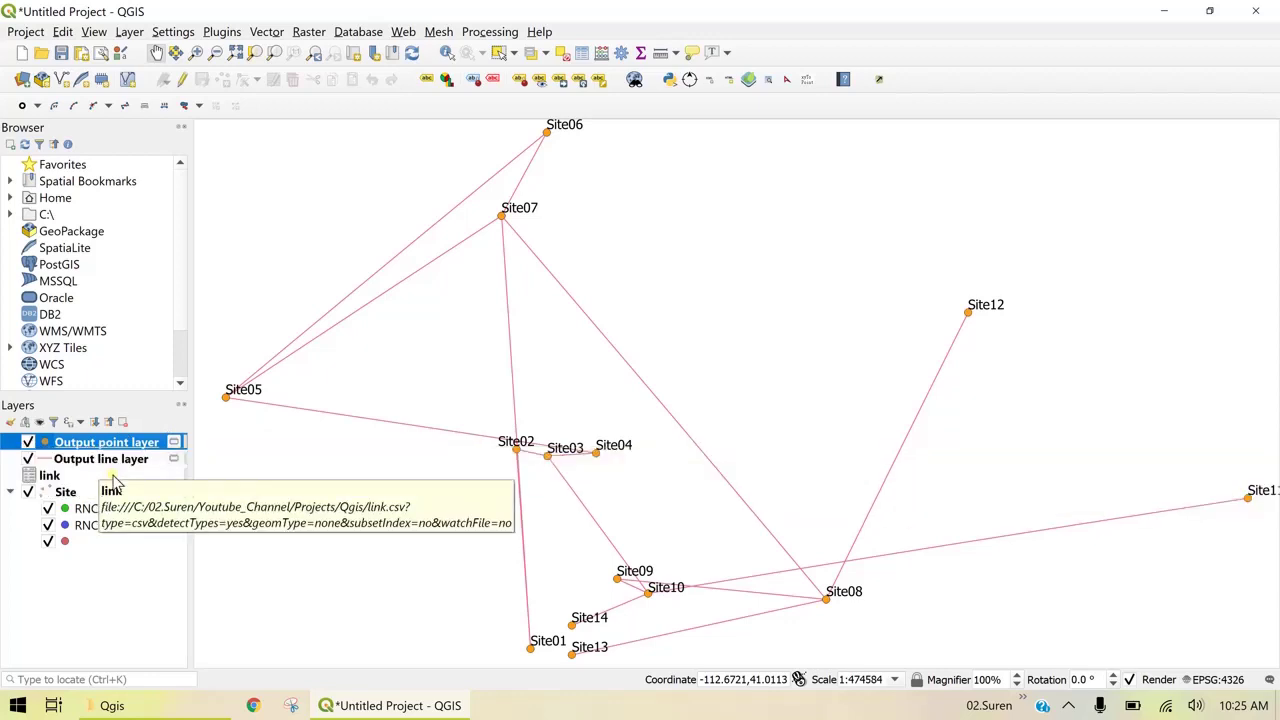
left_click(122, 462)
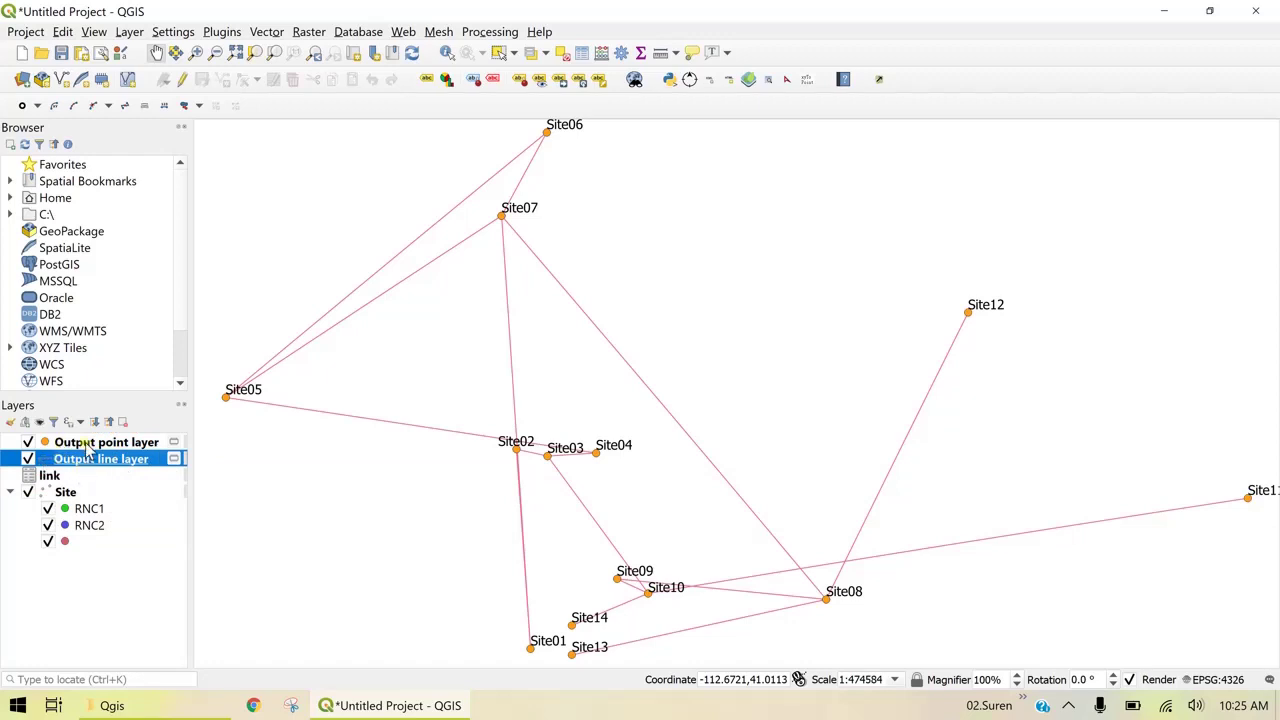
left_click(78, 444)
left_click(60, 463)
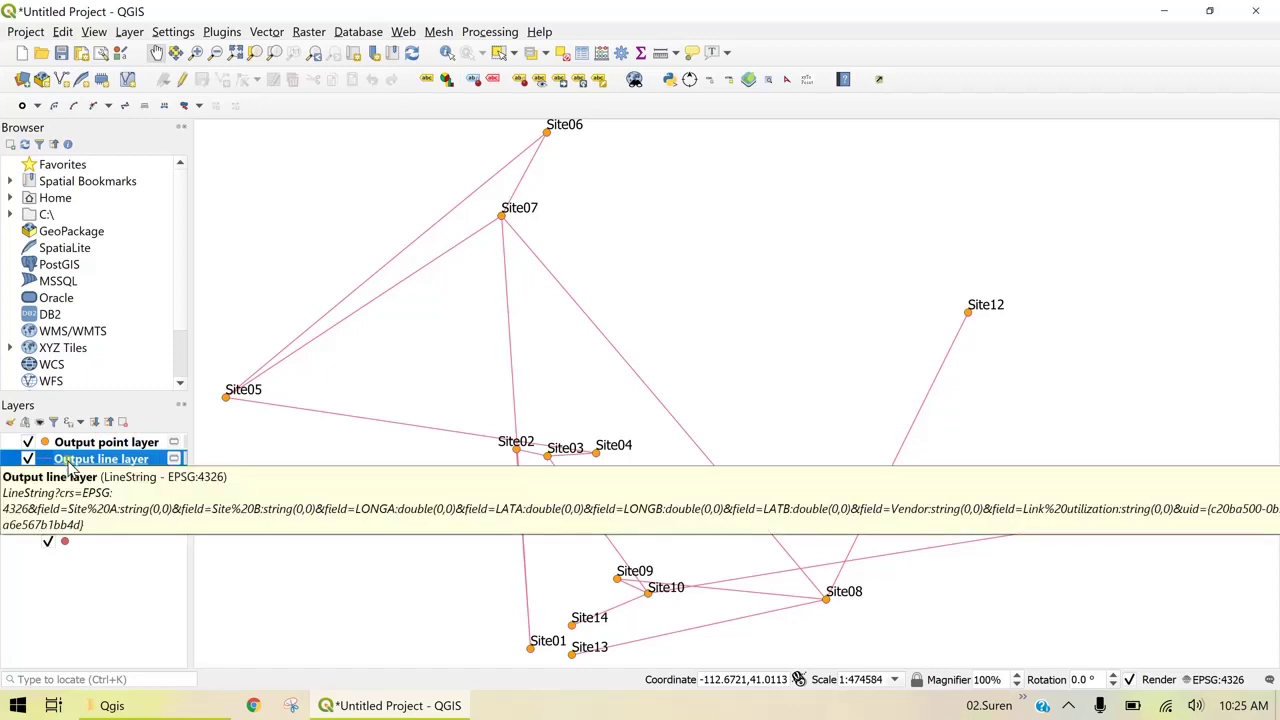
Step: Label the Output line layer with single labels from Link utilization and apply them
double_click(72, 462)
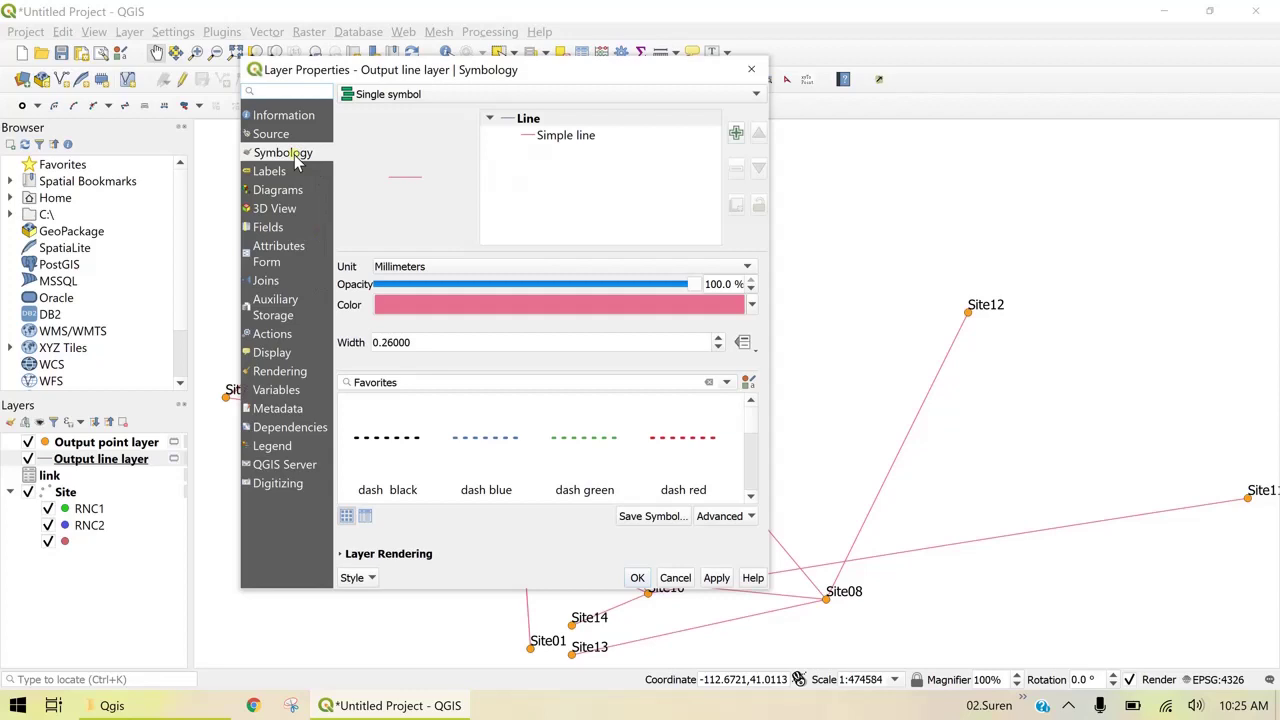
left_click(395, 95)
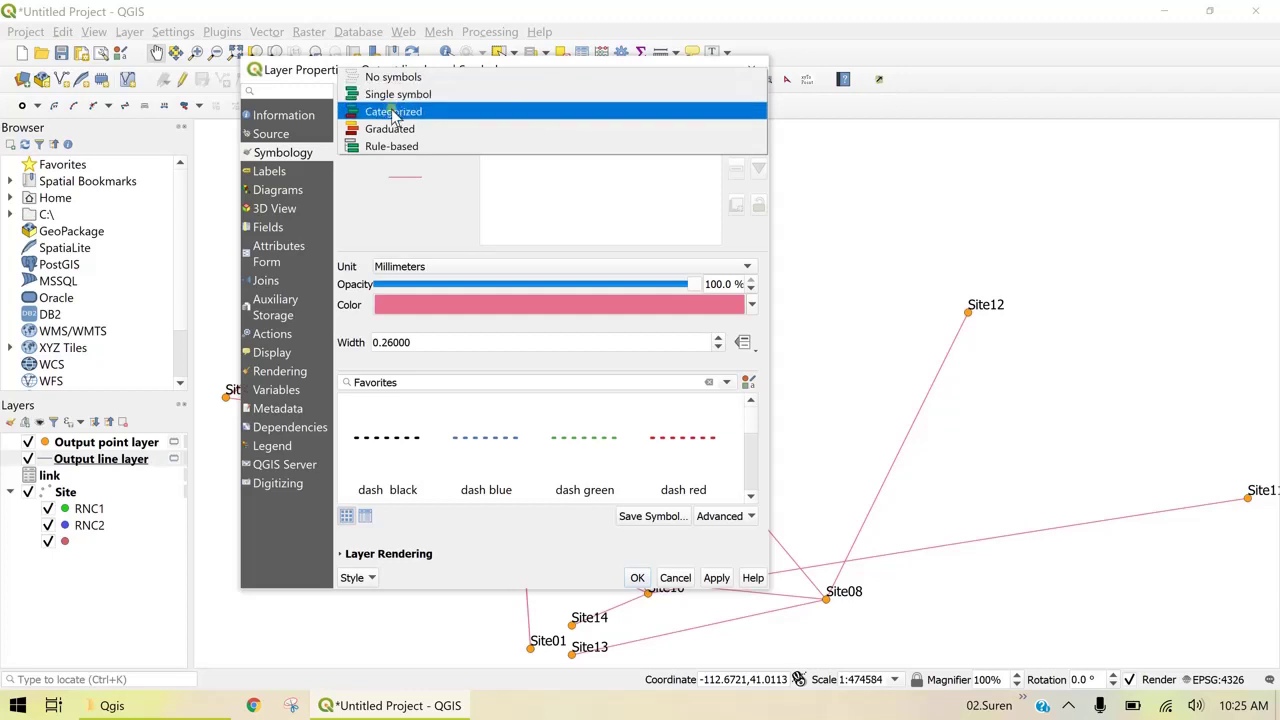
left_click(393, 112)
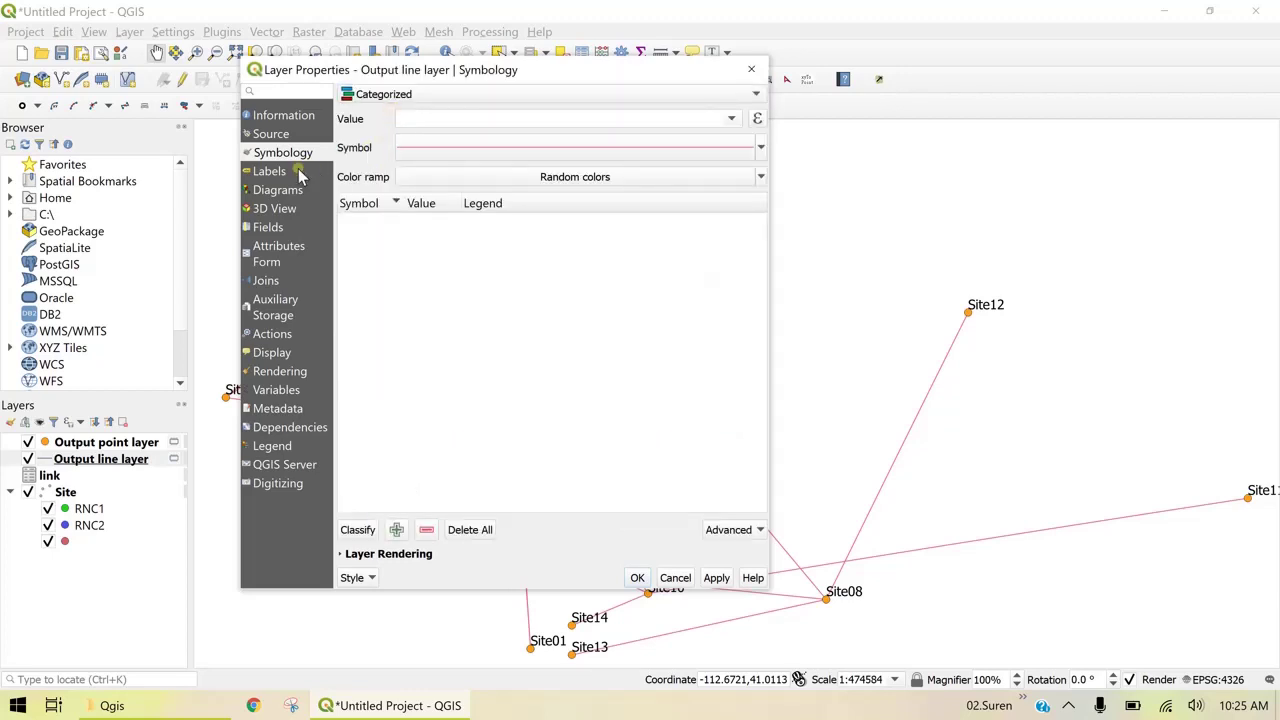
left_click(298, 172)
left_click(422, 97)
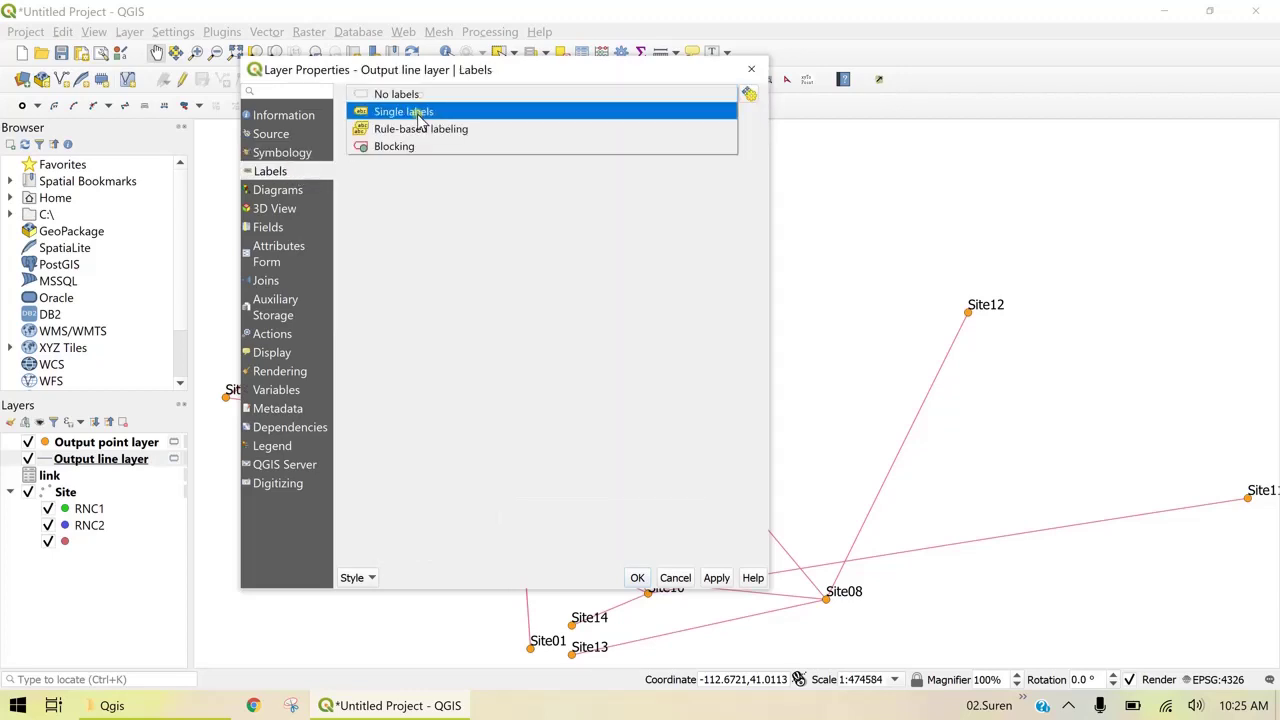
left_click(418, 114)
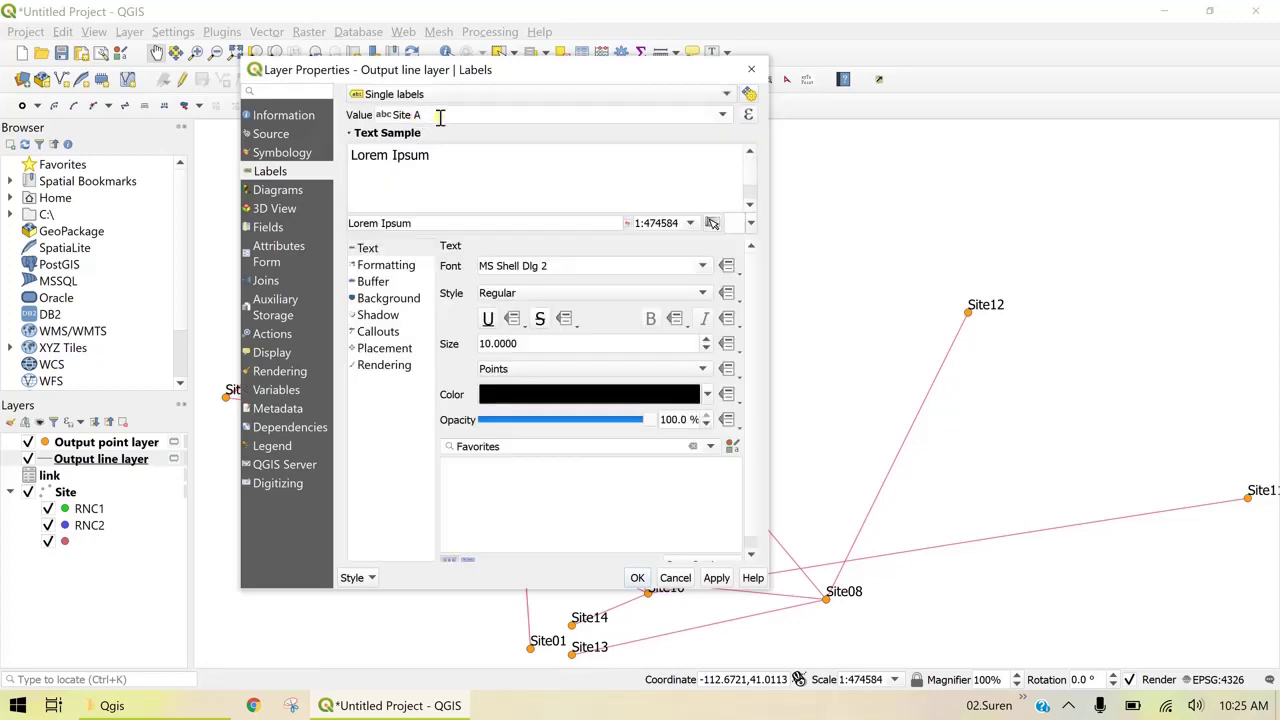
left_click(722, 114)
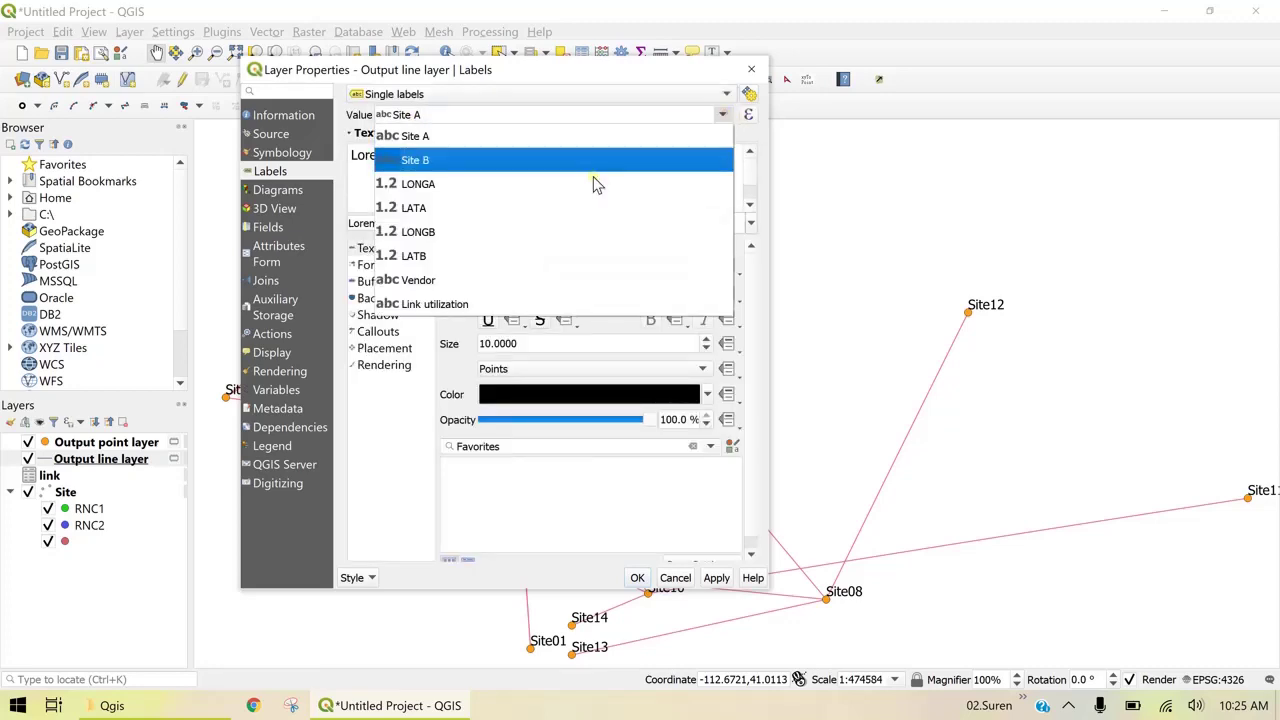
left_click(450, 303)
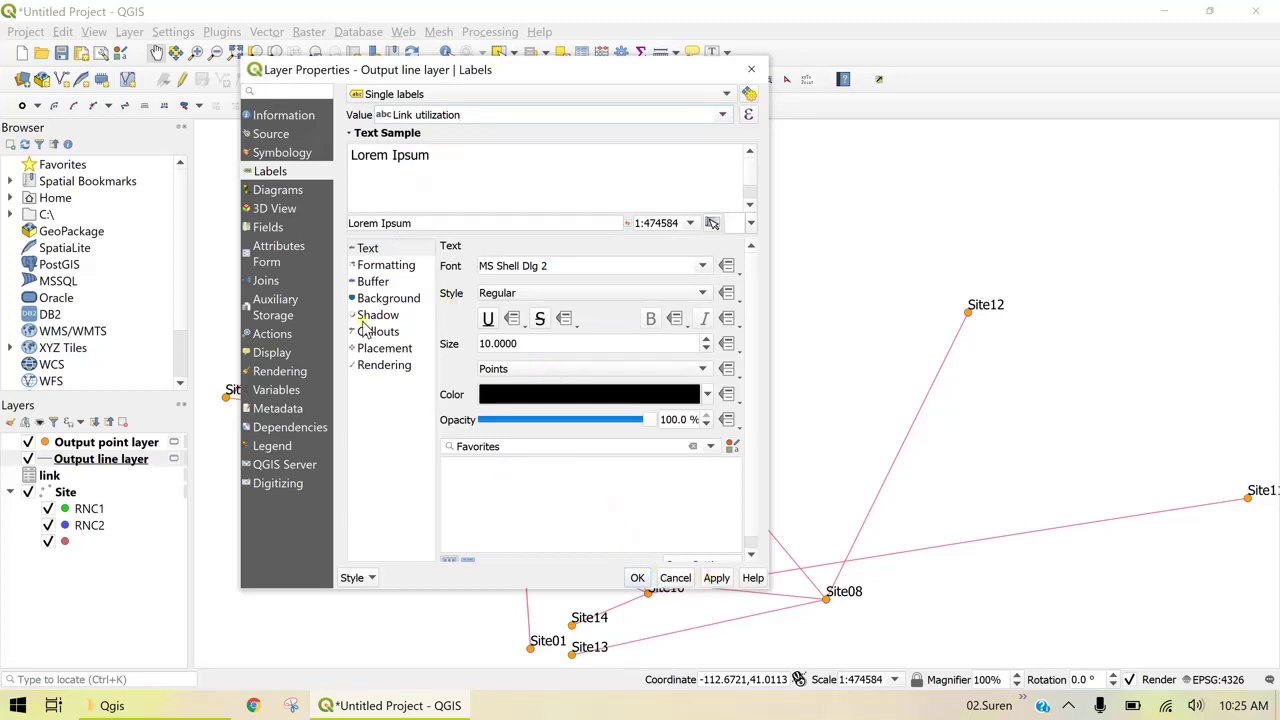
left_click(710, 583)
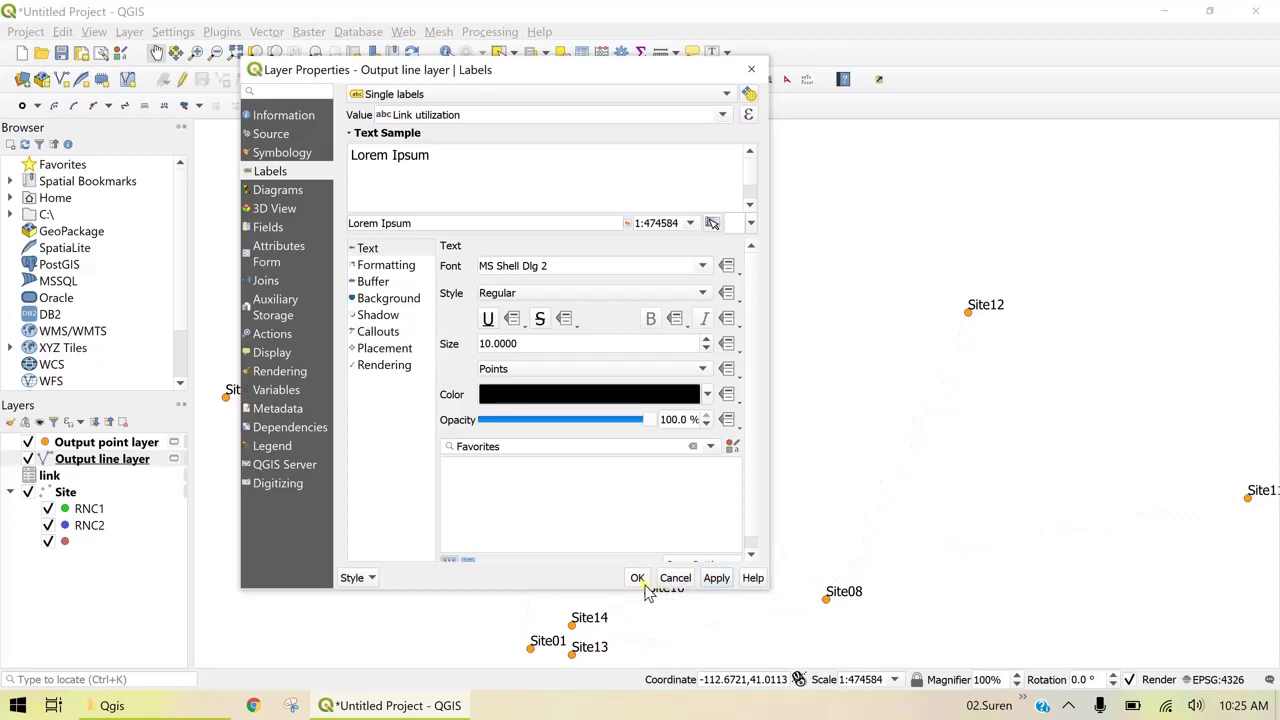
Step: Set the line symbology to Categorized by Vendor, classifying vendor1, vendor2 and vendor3
left_click(283, 152)
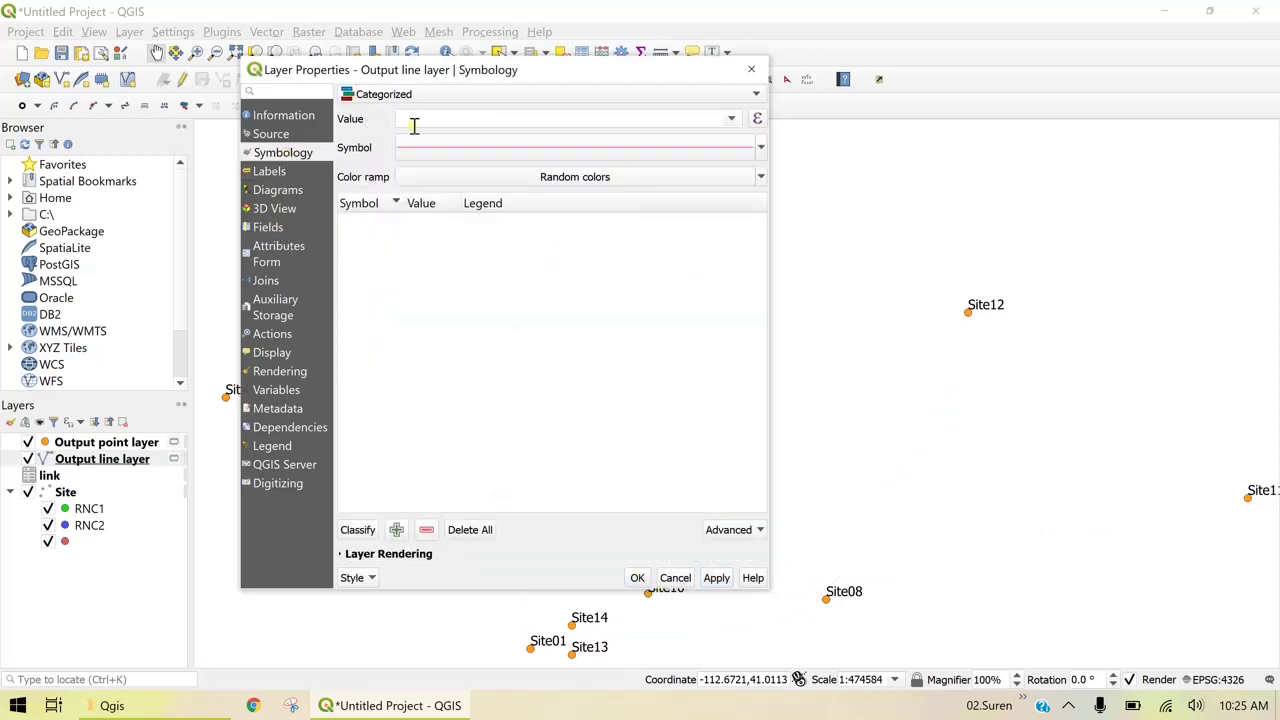
left_click(503, 116)
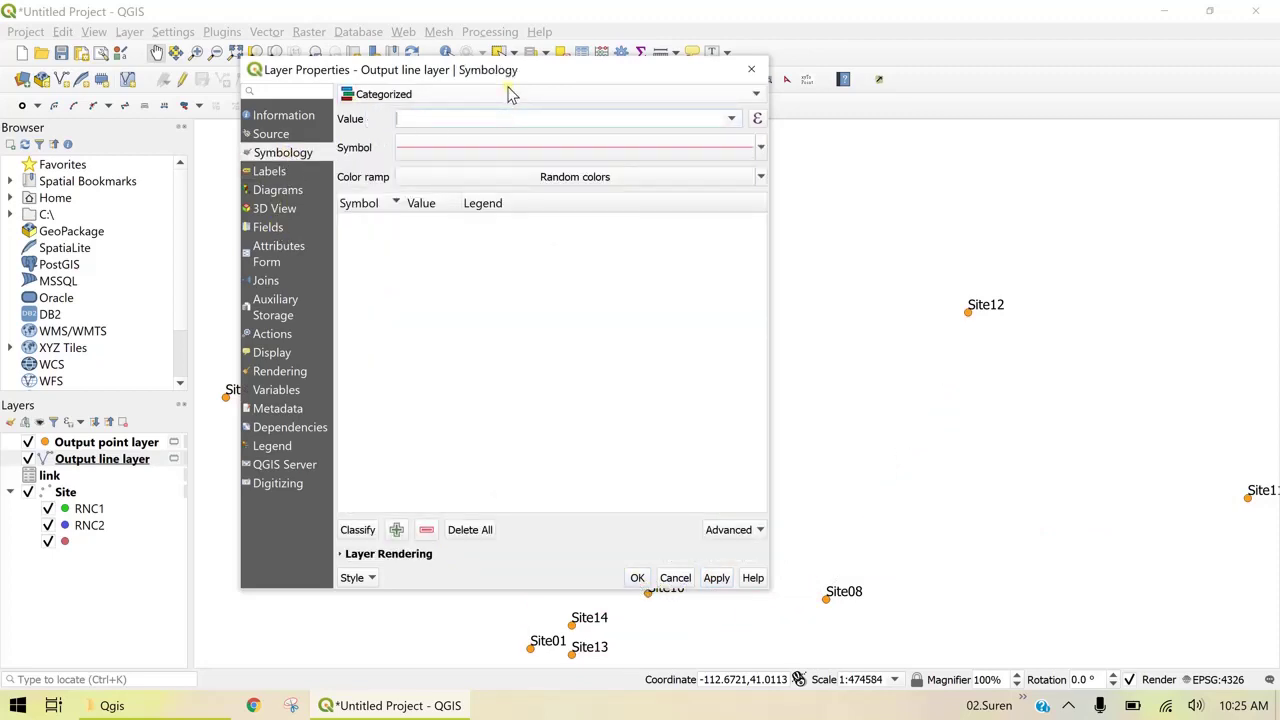
left_click(756, 94)
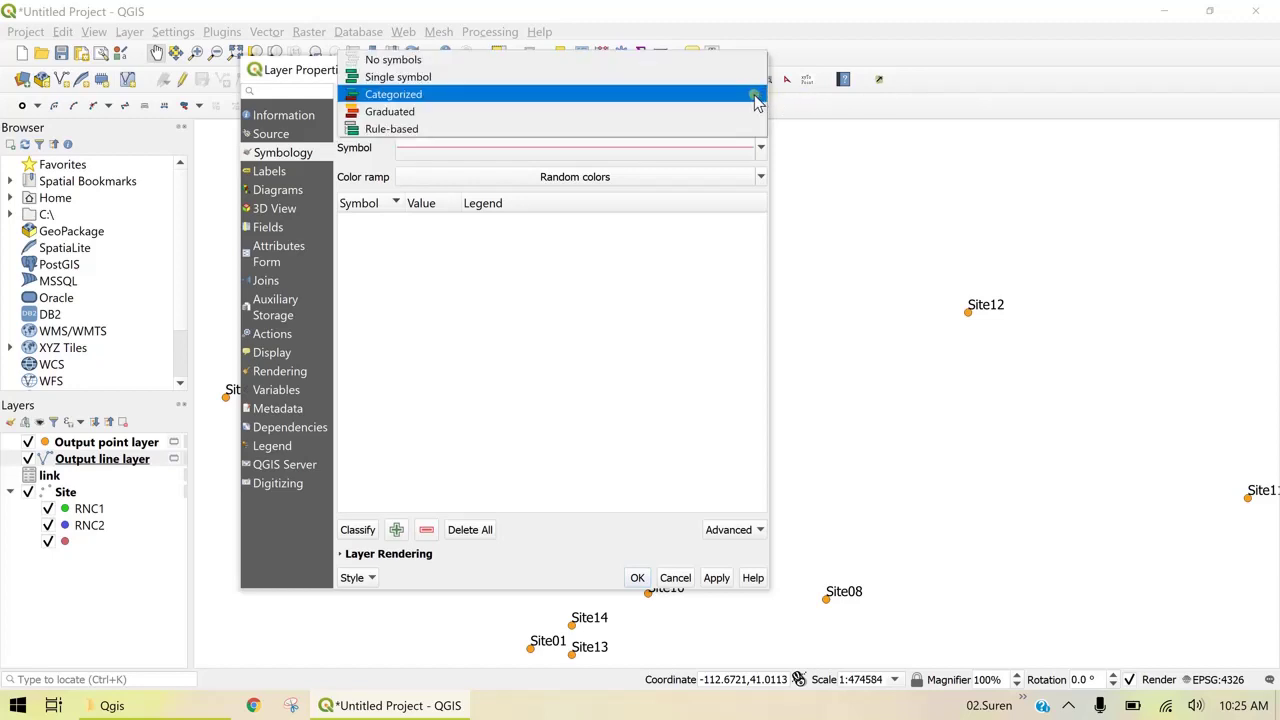
left_click(535, 94)
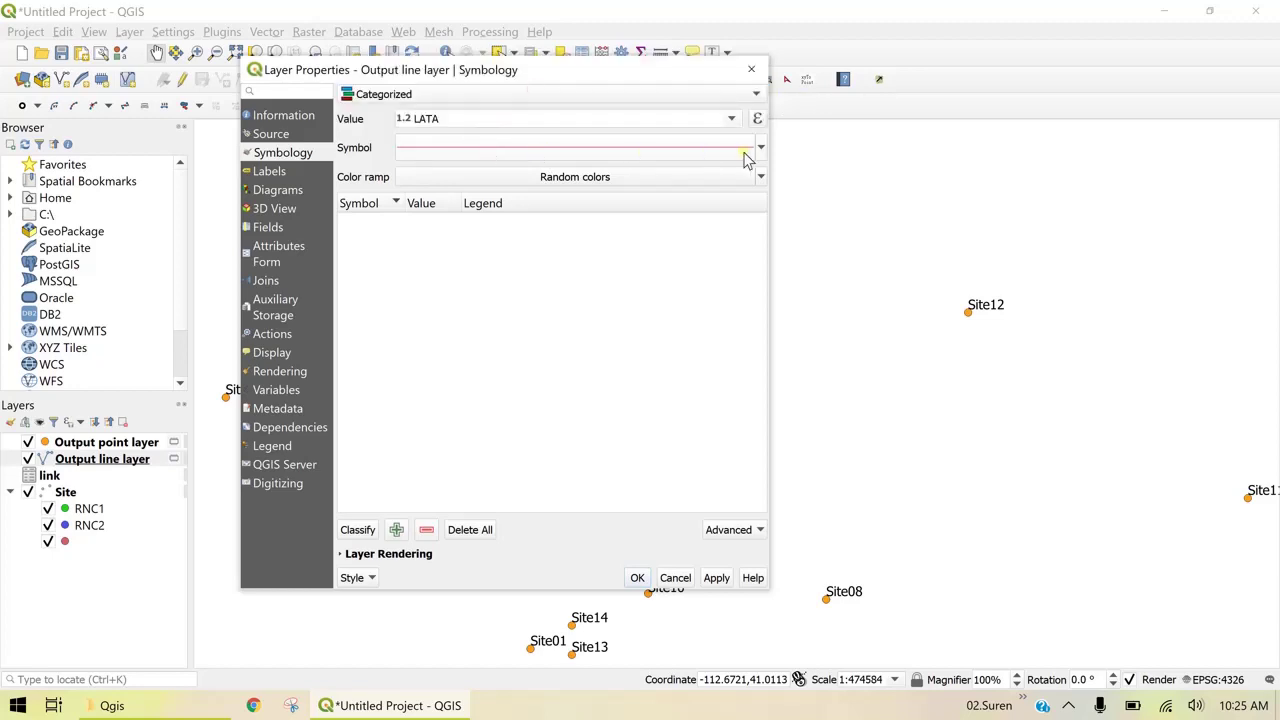
left_click(735, 119)
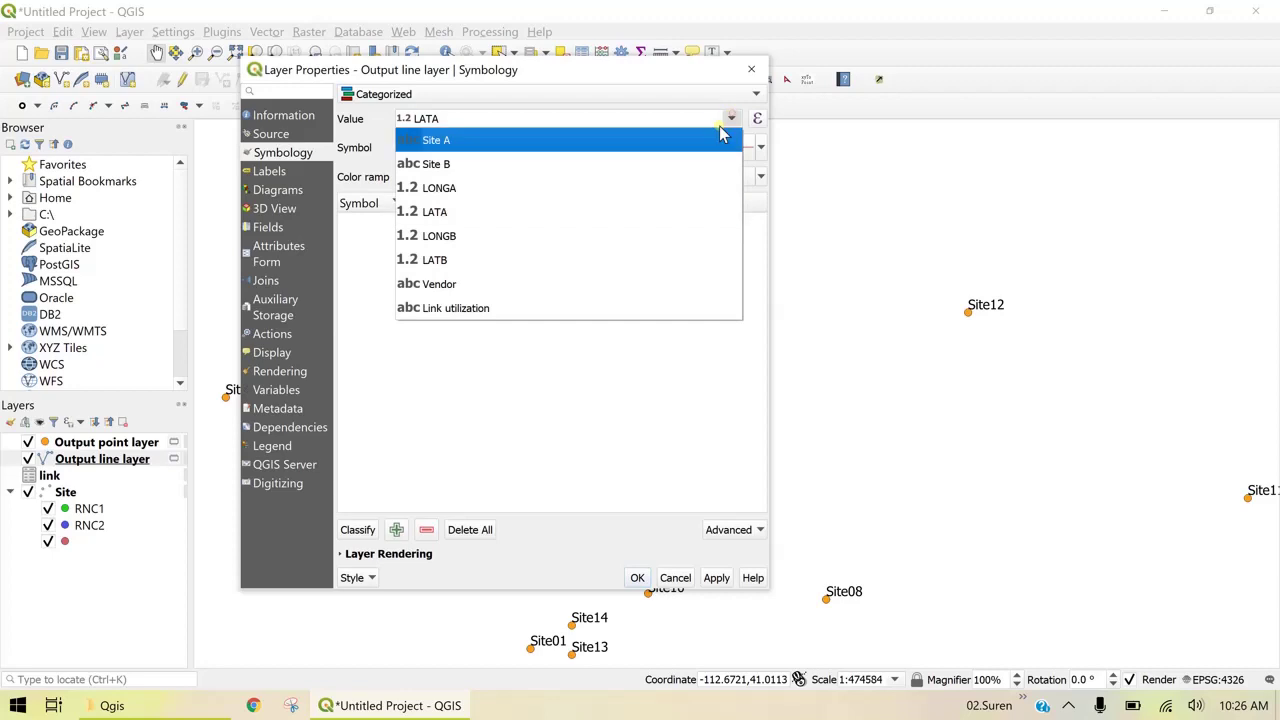
left_click(512, 283)
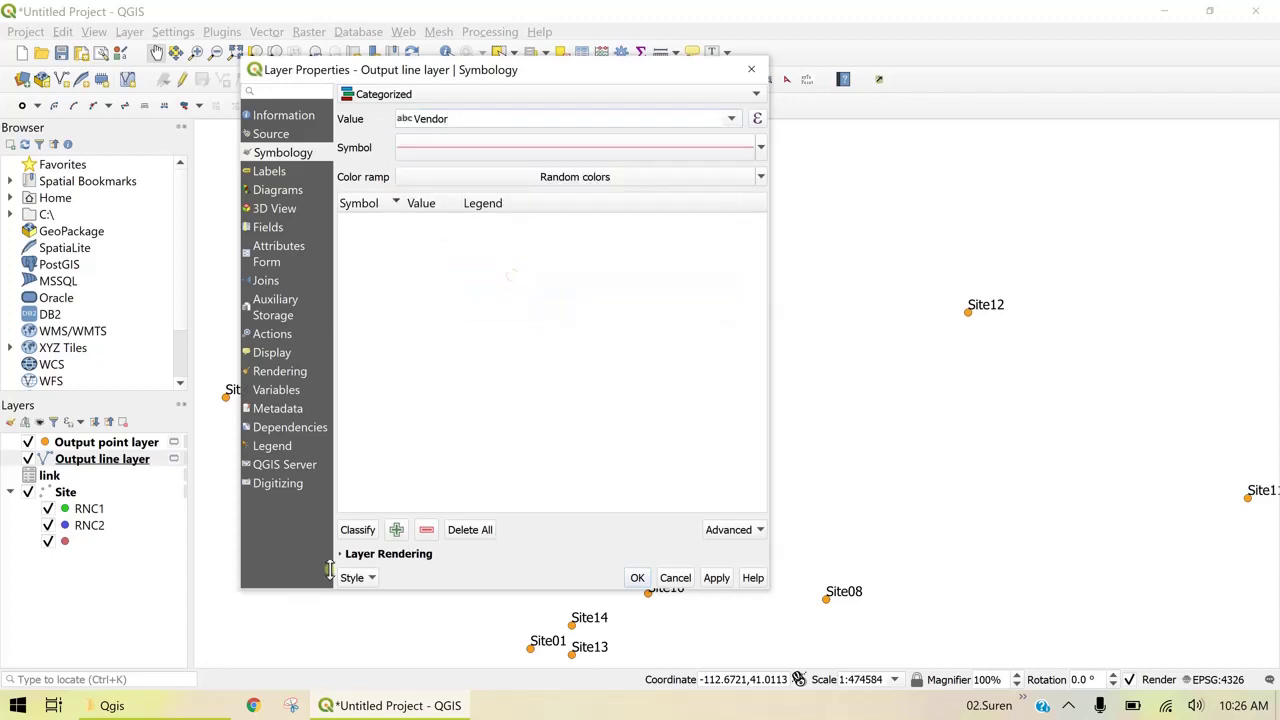
left_click(357, 529)
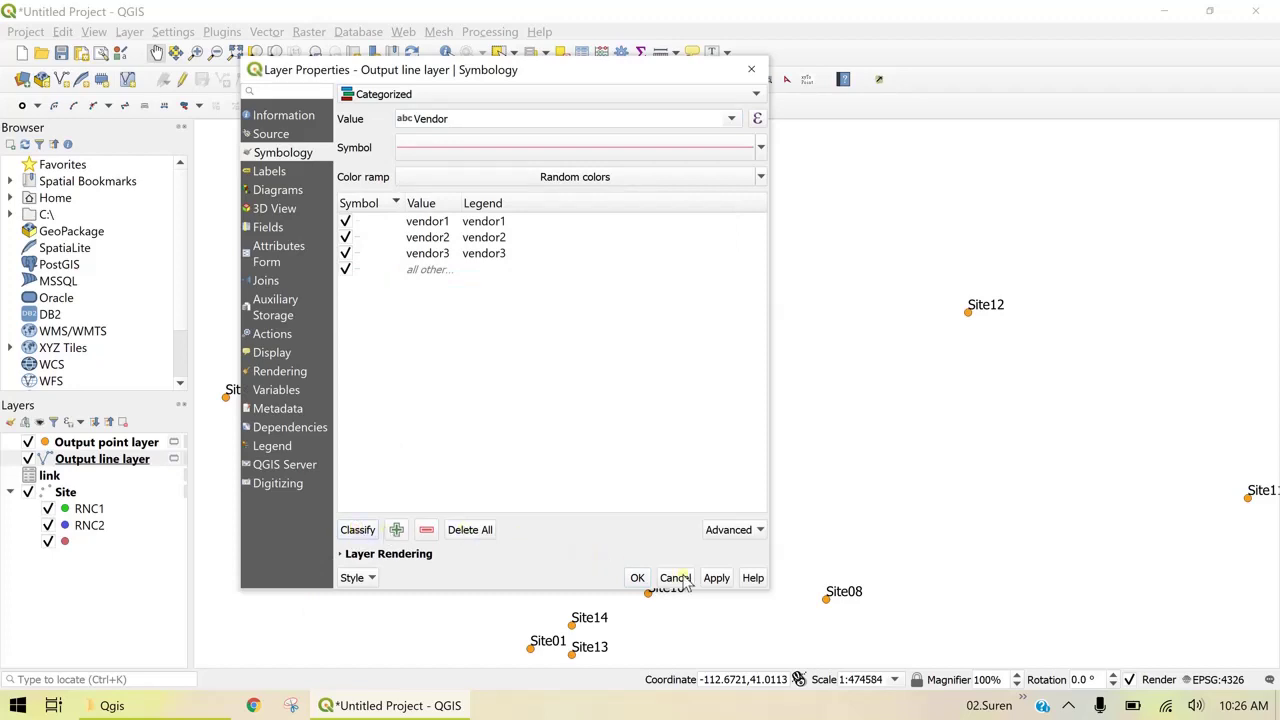
Step: Apply the vendor categories and widen the vendor1 and vendor2 lines to width 2
left_click(716, 578)
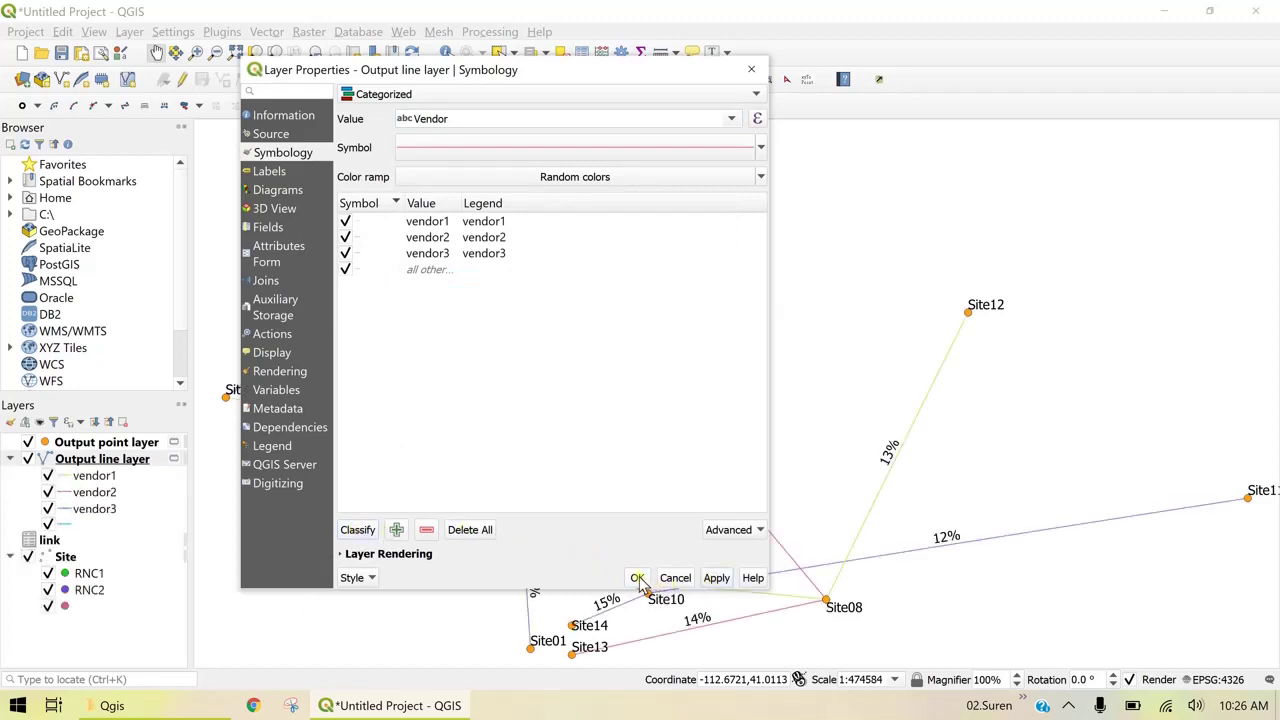
double_click(360, 222)
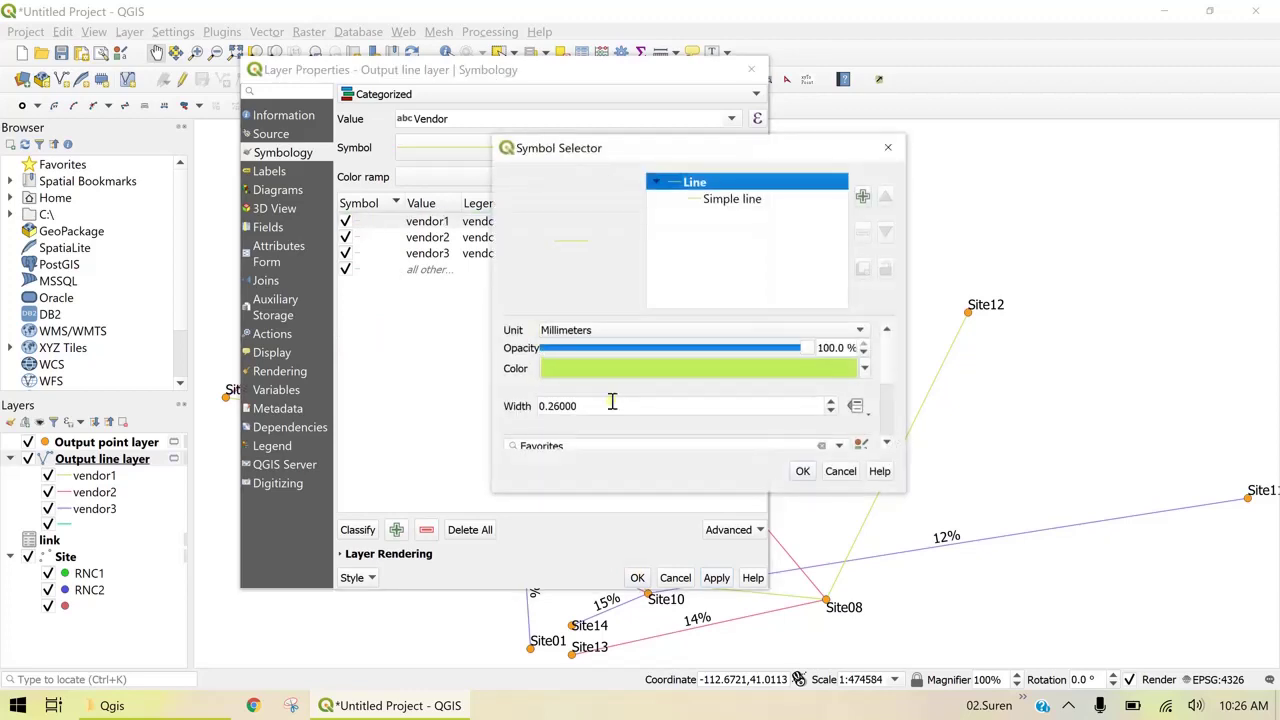
left_click_drag(612, 405, 430, 422)
type("2")
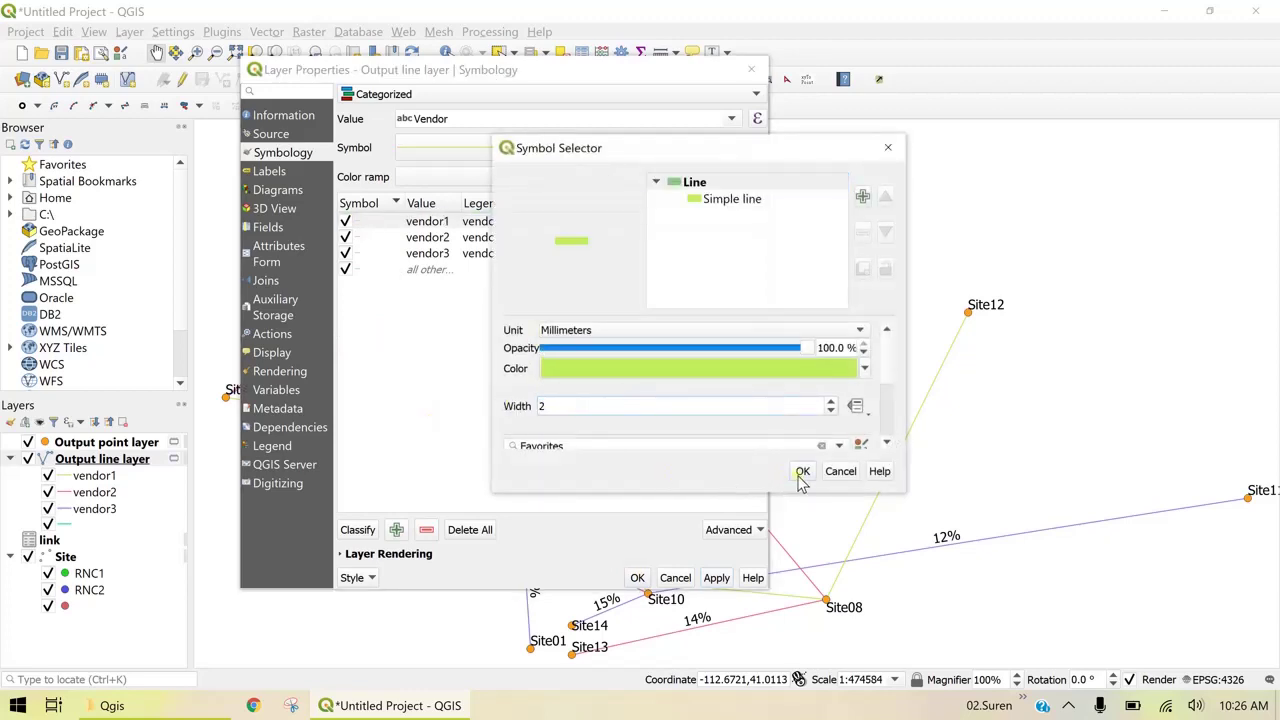
left_click(802, 470)
double_click(360, 237)
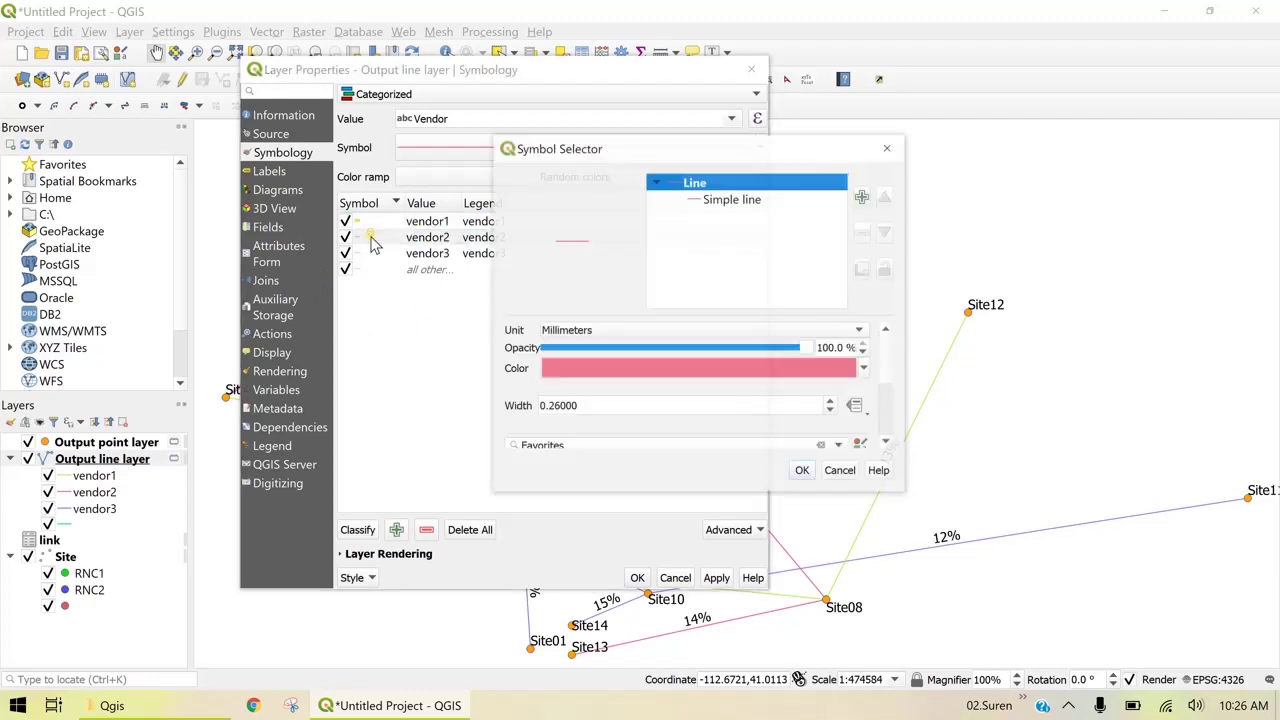
double_click(583, 406)
type("2")
left_click(802, 470)
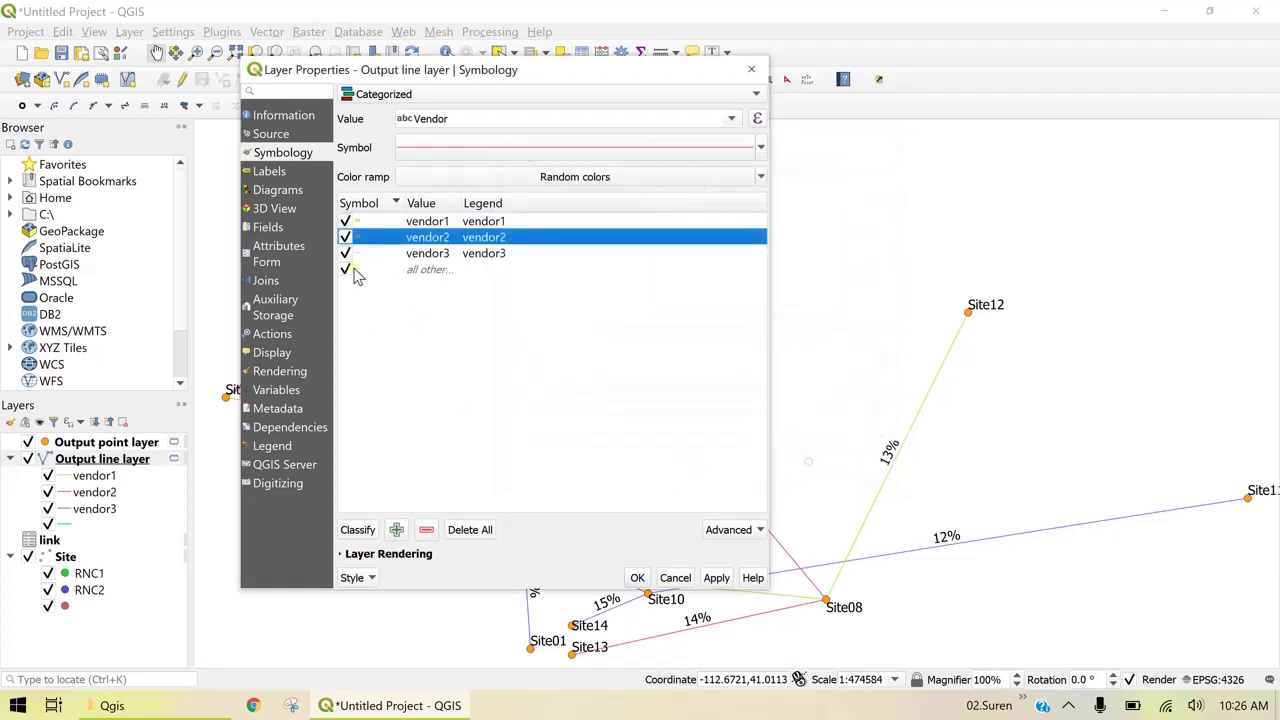
Step: Set the vendor3 line width to 2 and apply the new widths to the map
double_click(357, 254)
double_click(583, 406)
key("End")
type("2")
double_click(595, 405)
type("2")
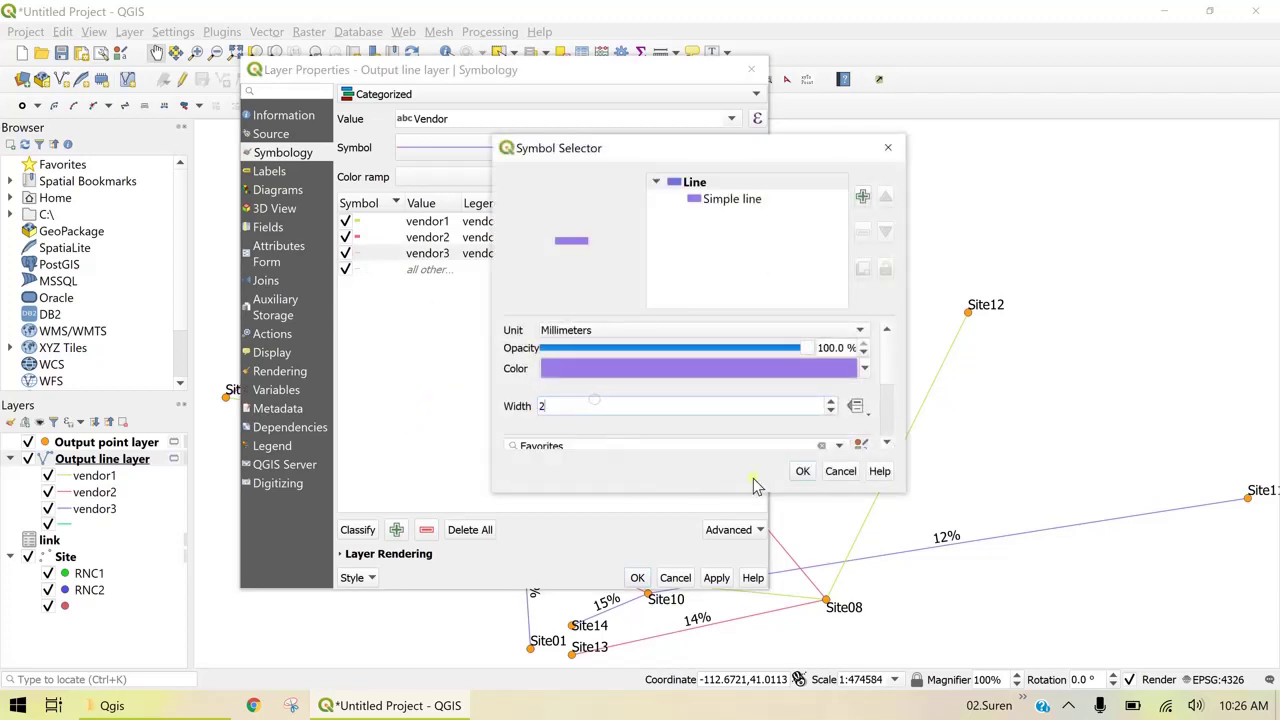
left_click(801, 471)
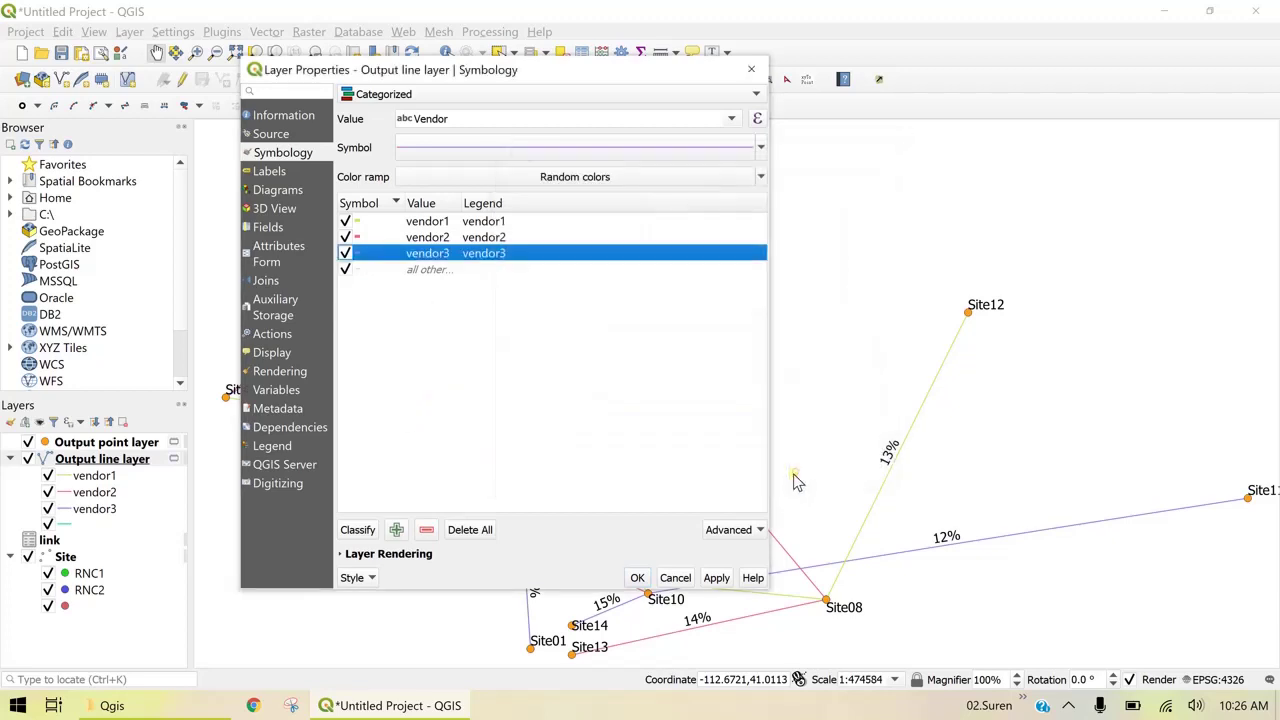
left_click(716, 578)
left_click(637, 578)
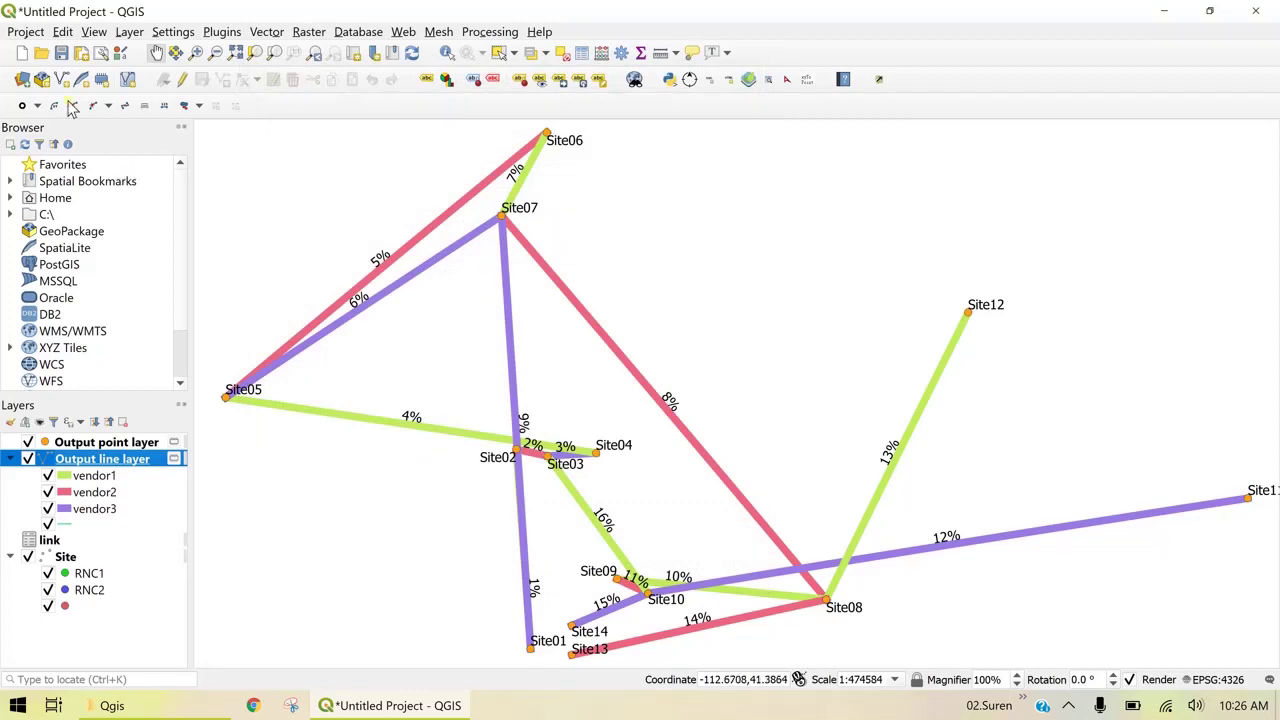
Step: Save the QGIS project under the name 'sample'
left_click(26, 36)
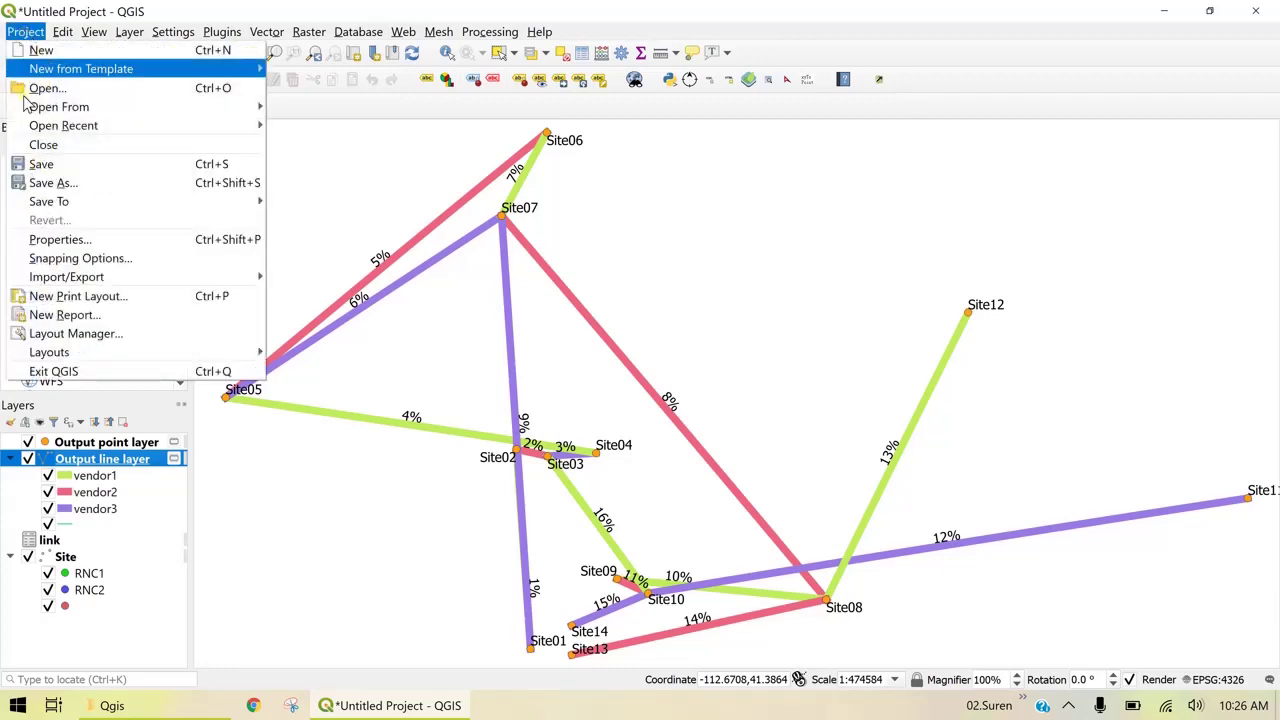
left_click(35, 163)
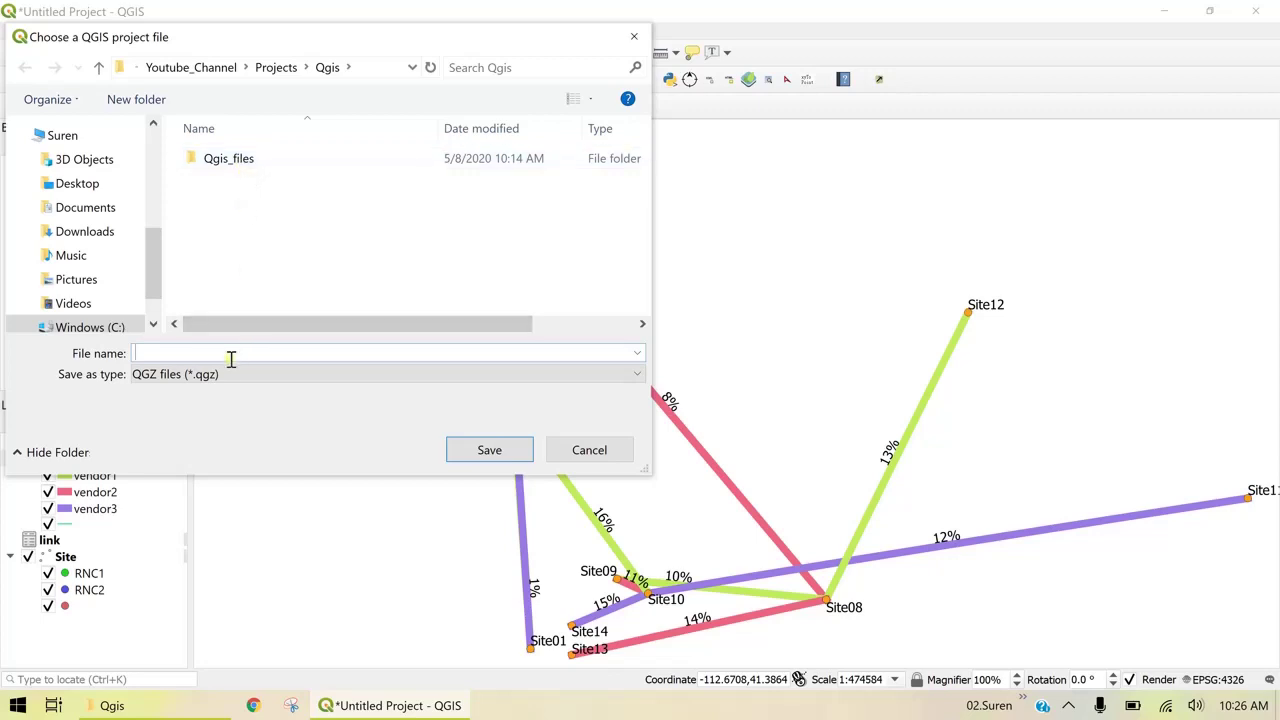
type("sample")
left_click(490, 453)
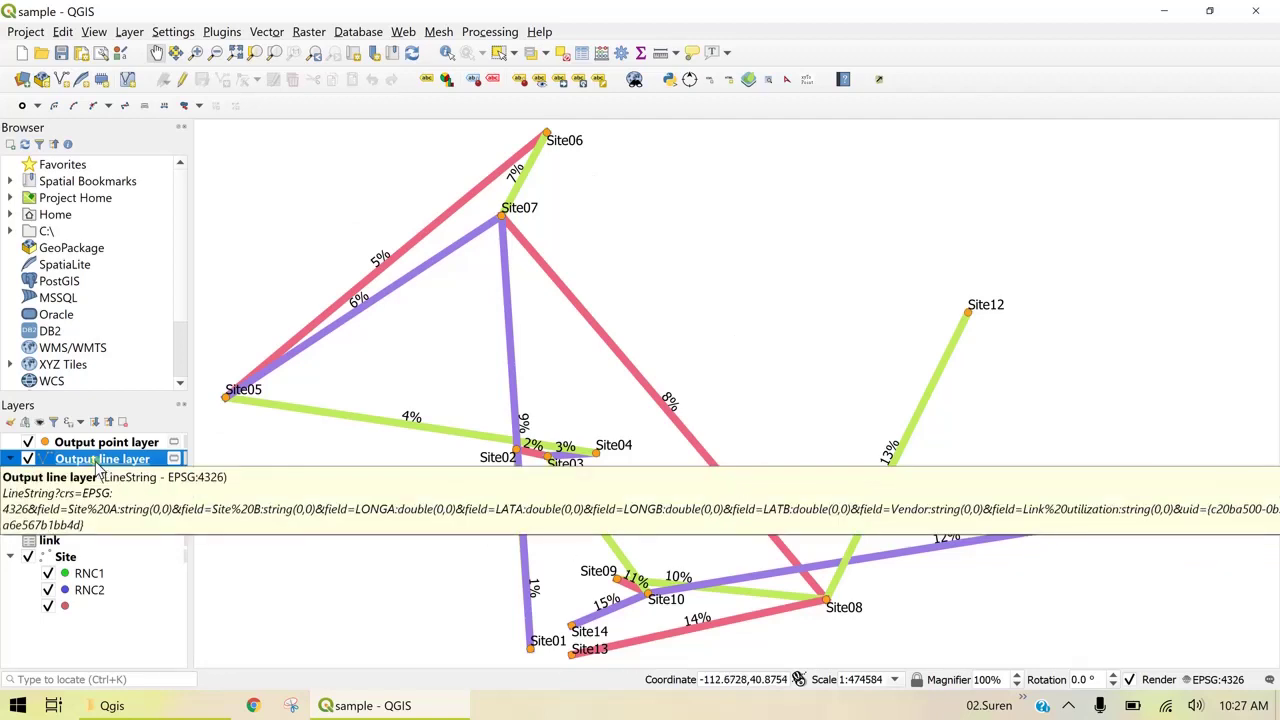
Step: Start making the temporary Output line layer permanent, keeping KML as the format
right_click(100, 460)
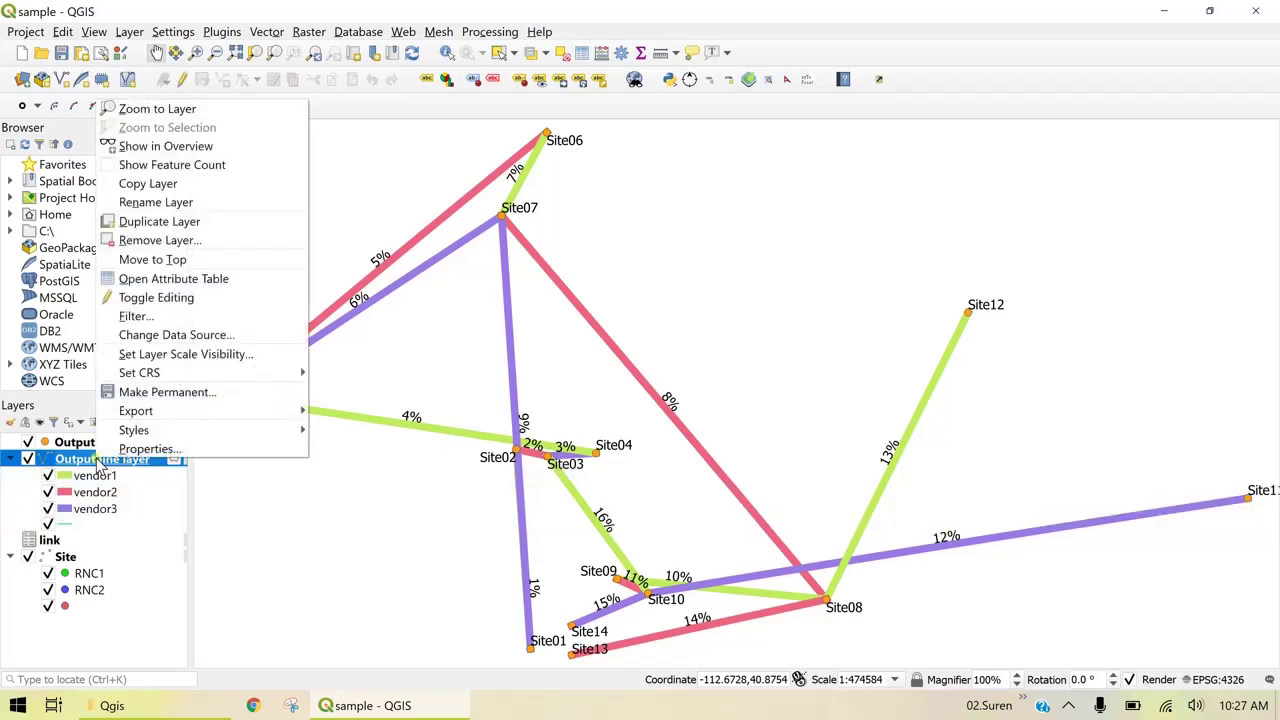
left_click(150, 392)
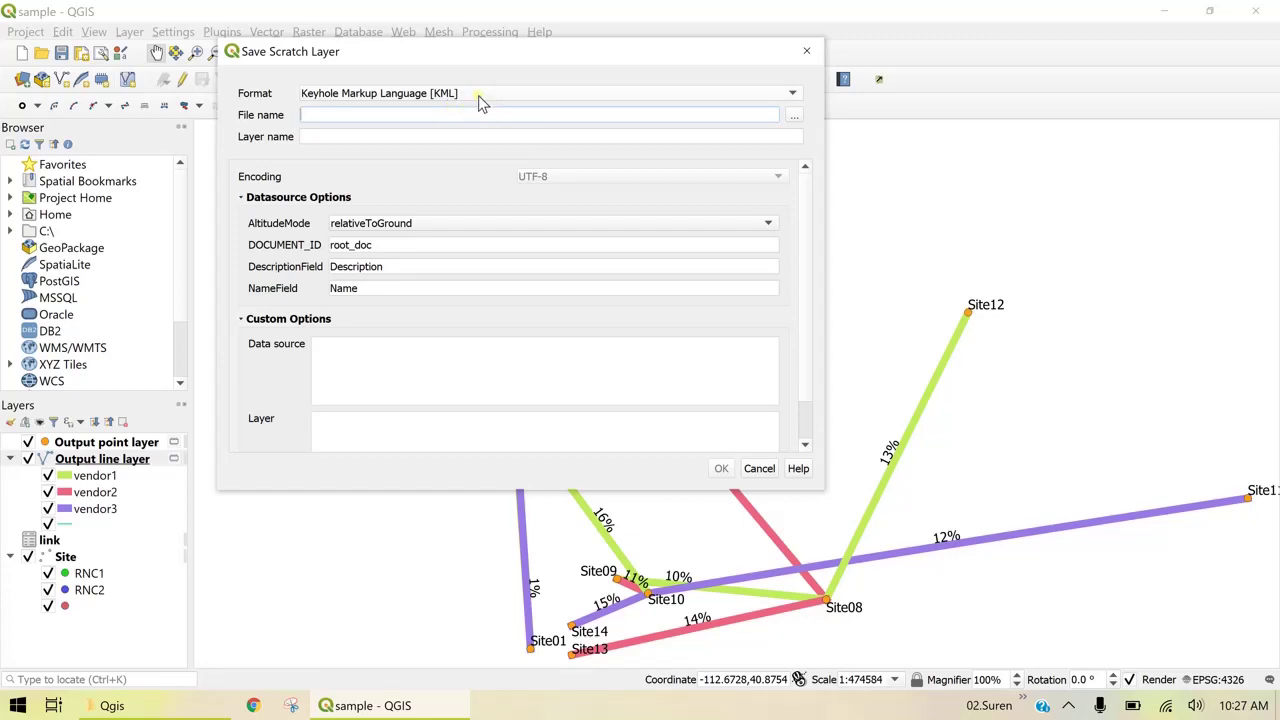
left_click(478, 93)
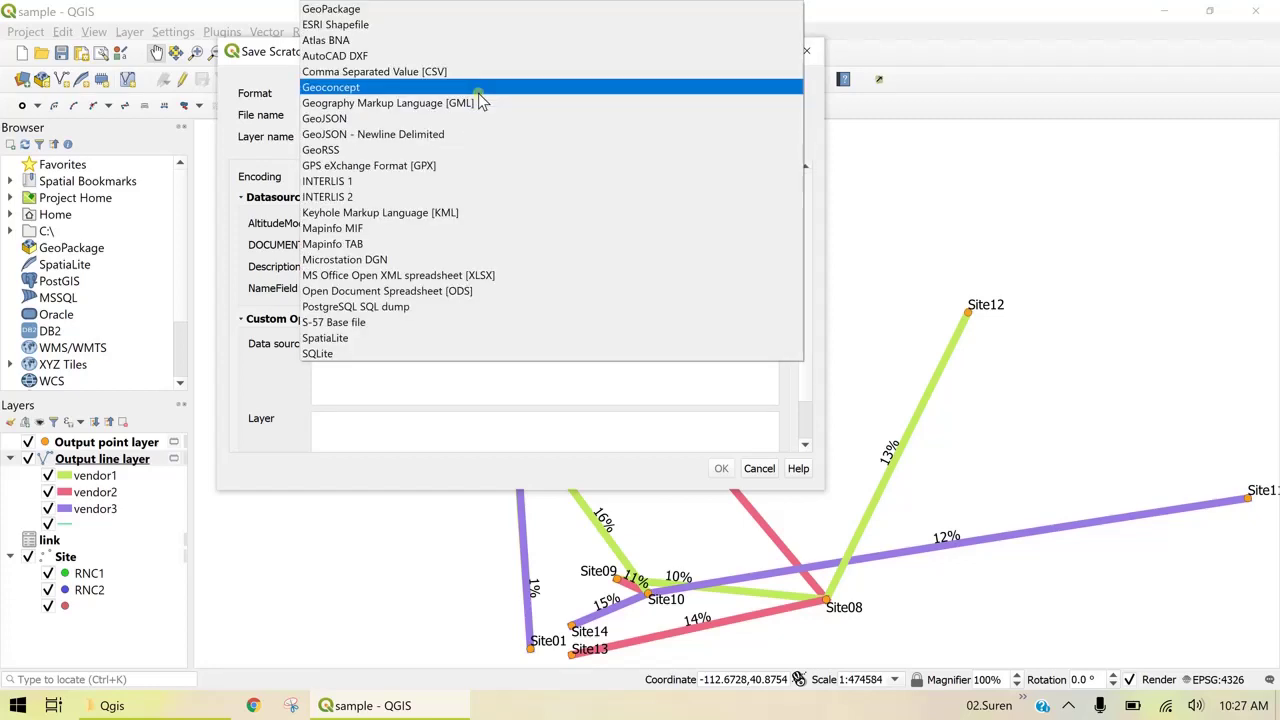
left_click(438, 213)
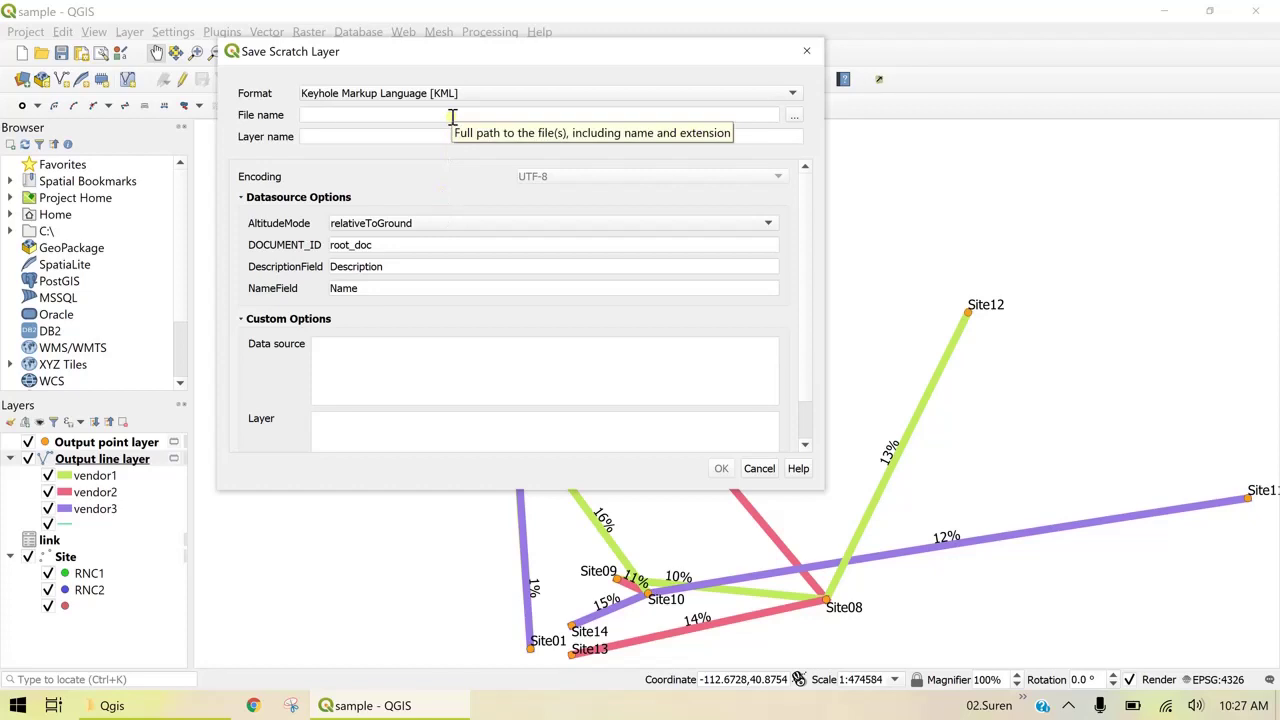
Step: Name the file 'Line Layer', confirm the save, and dismiss the resulting error
left_click(453, 116)
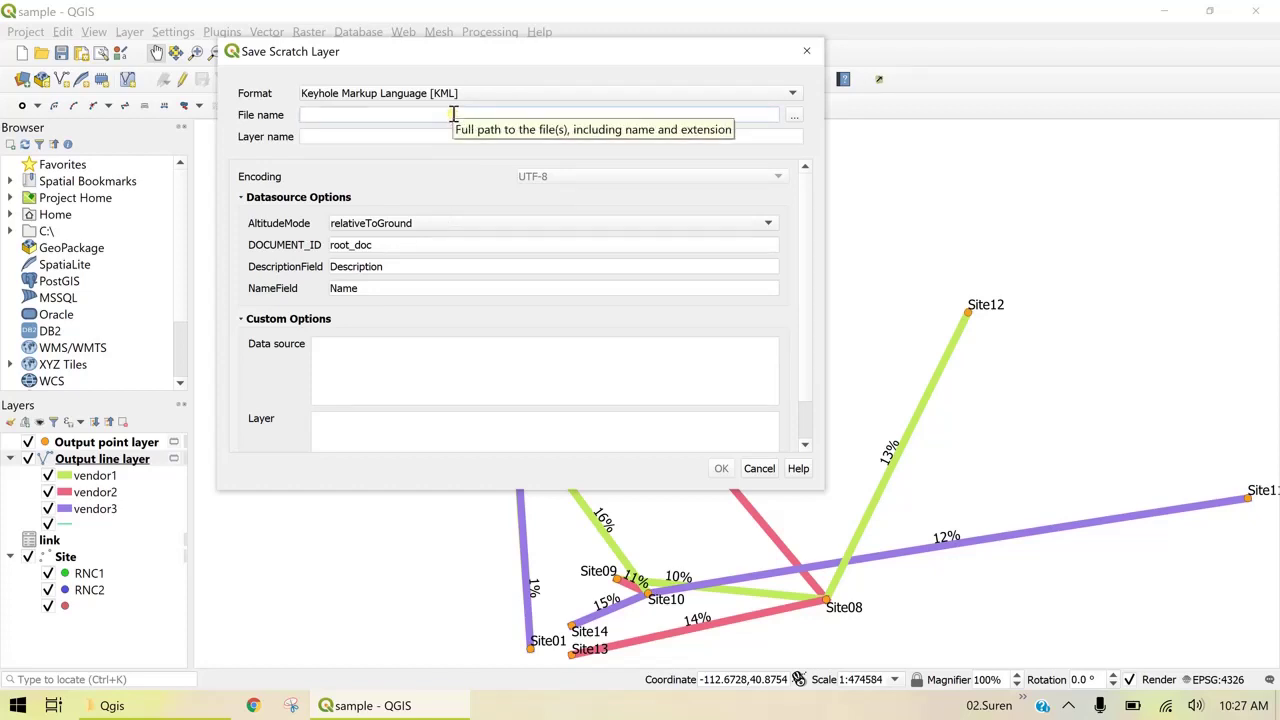
type("Line")
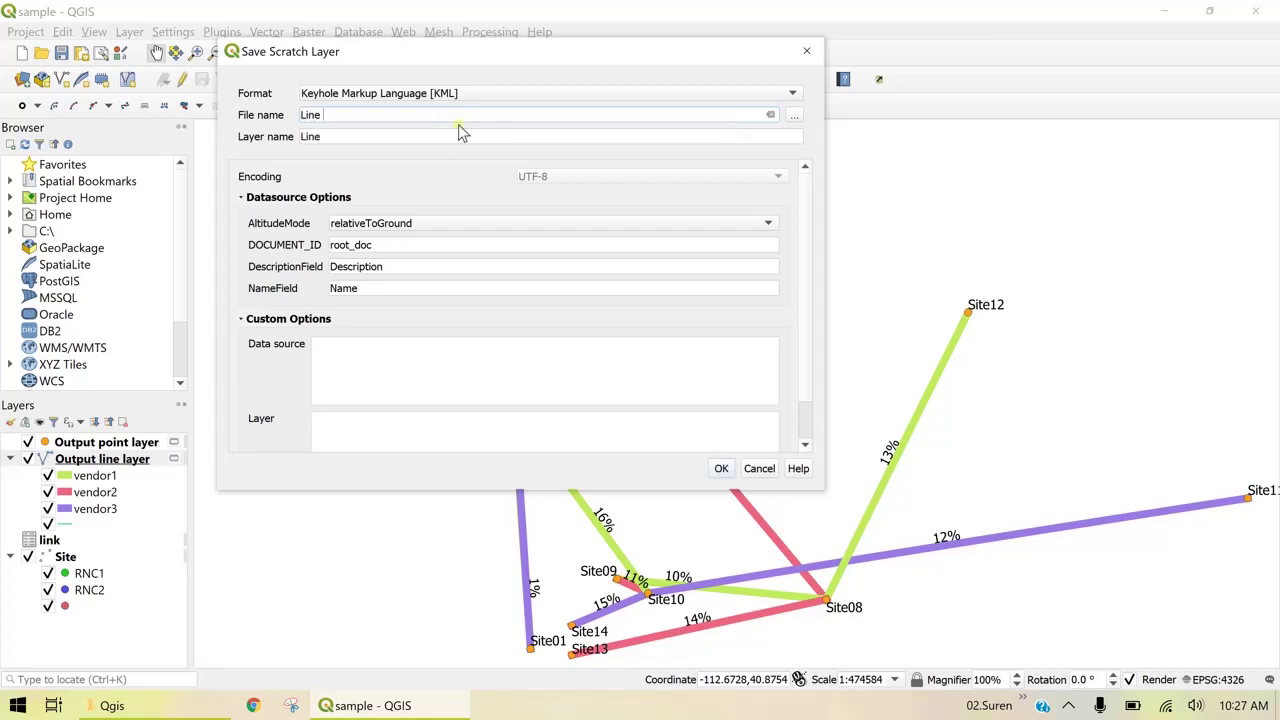
type(" Layer")
left_click(720, 468)
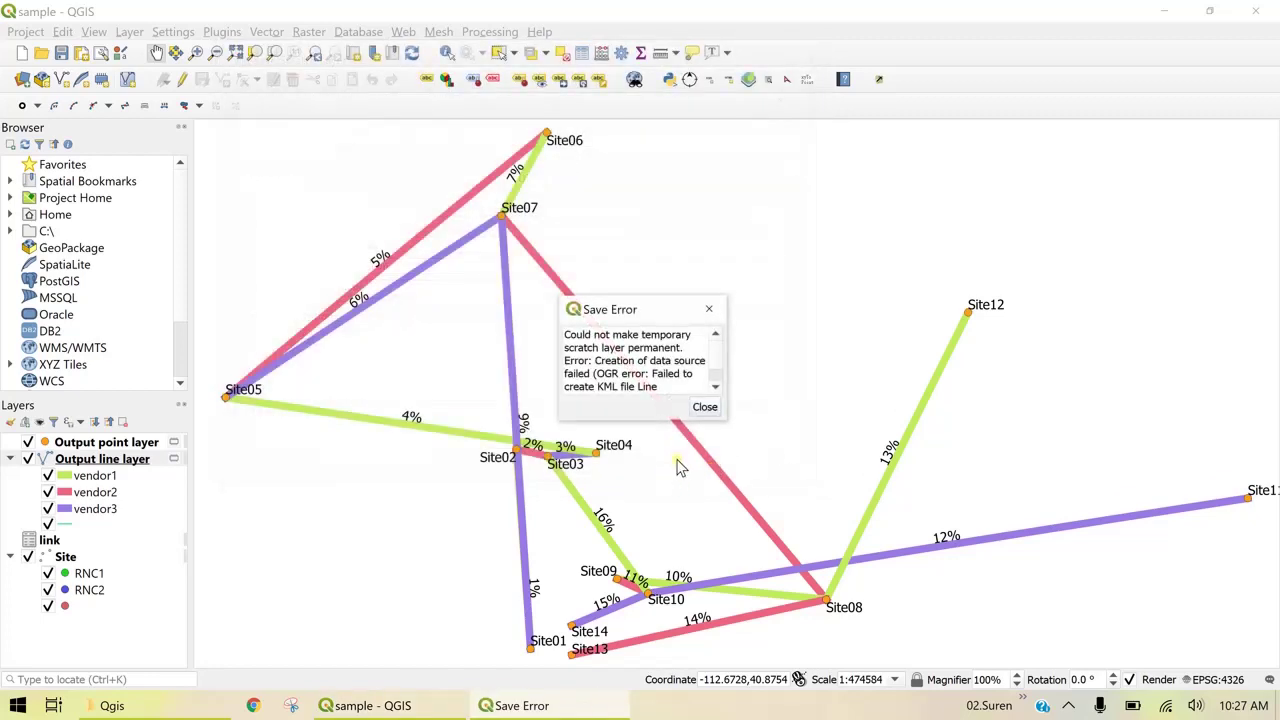
left_click(705, 407)
left_click(83, 445)
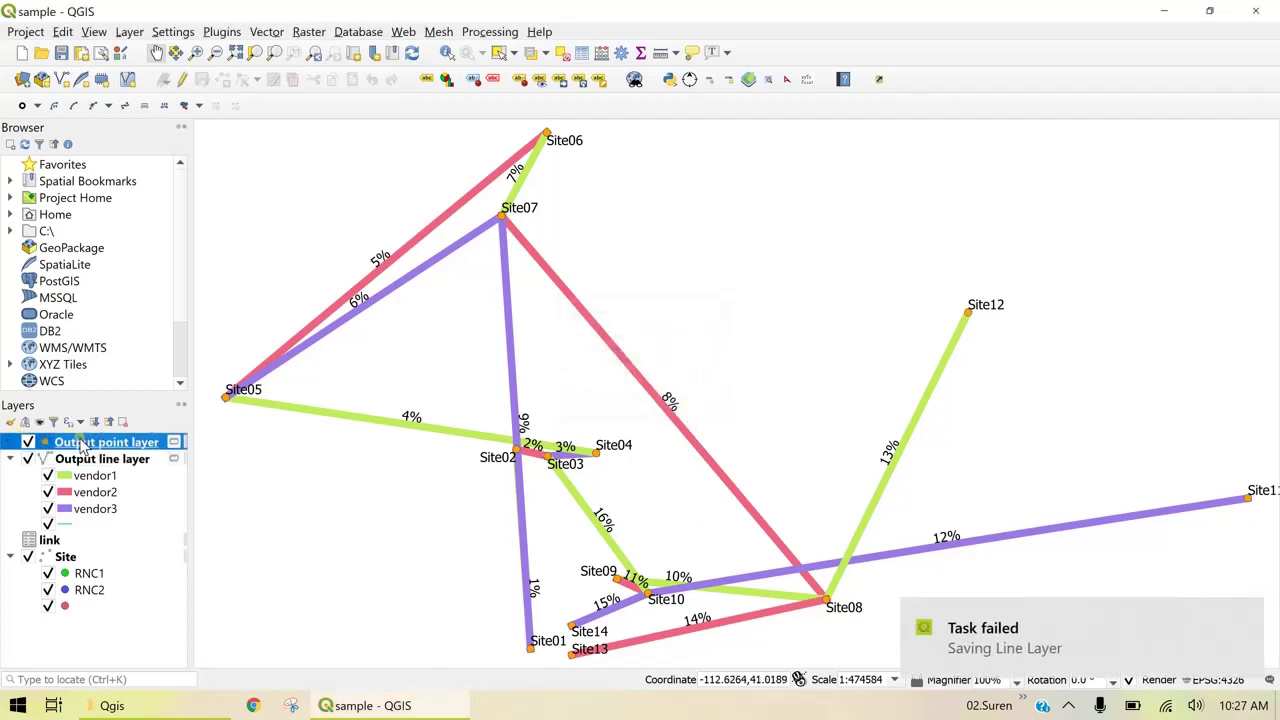
Step: Try making the Output point layer permanent as KML with file name 'pointlayer'
right_click(83, 445)
left_click(200, 370)
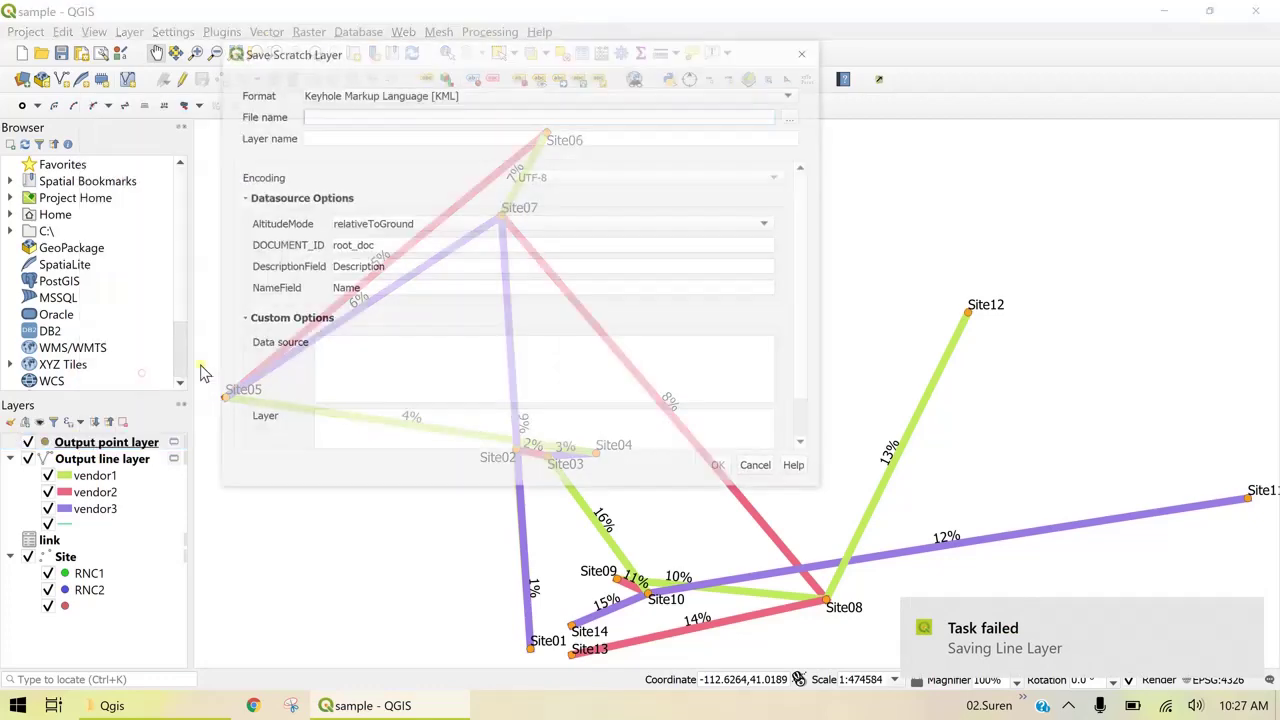
left_click(498, 115)
type("pointlayer")
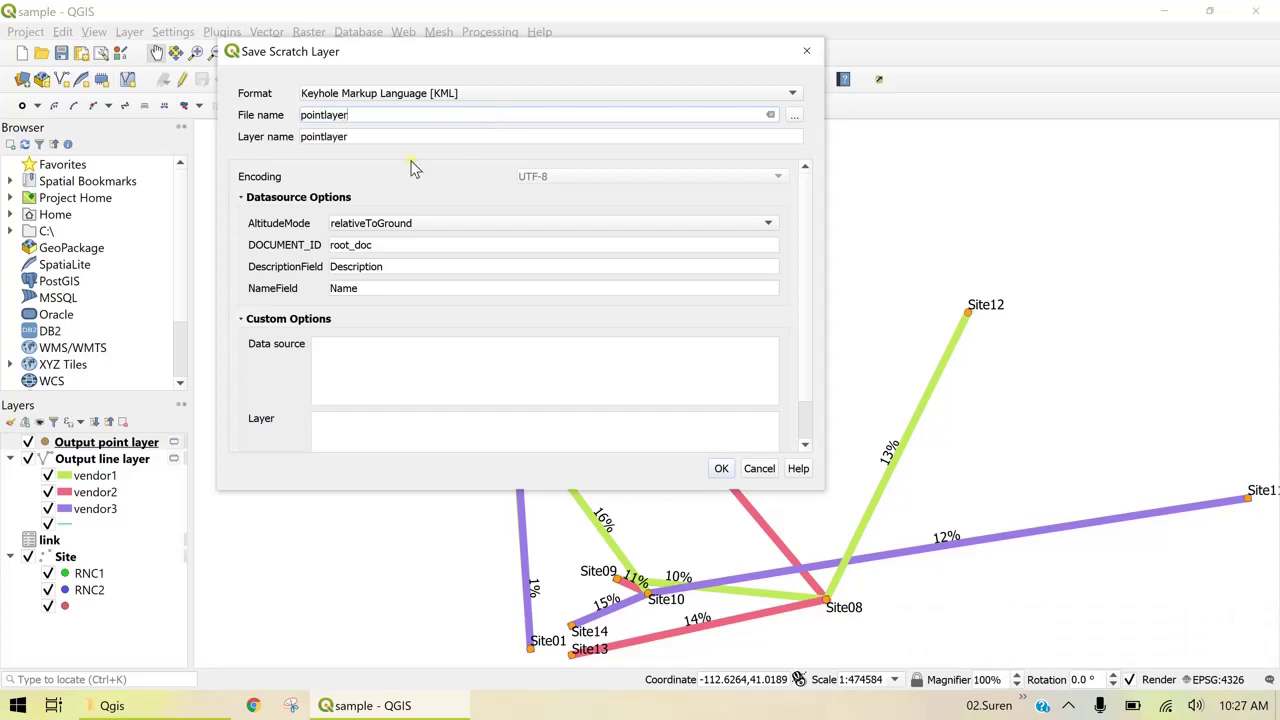
left_click(721, 468)
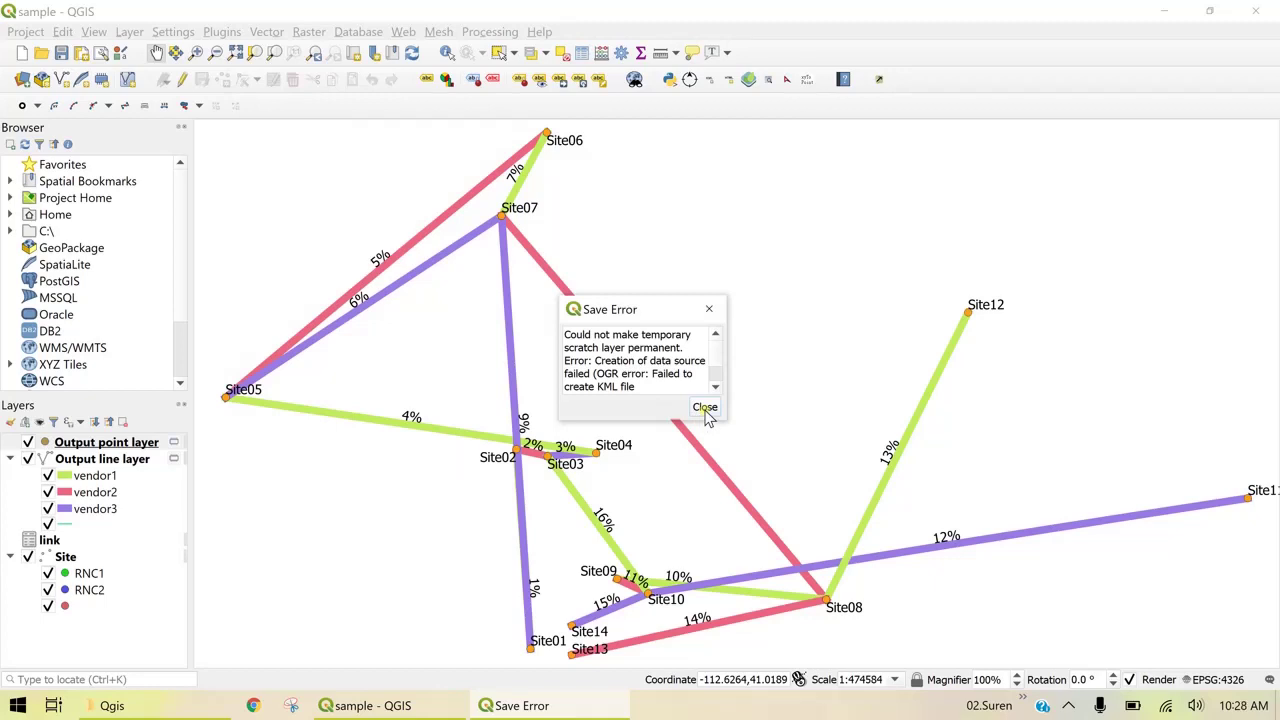
Step: Dismiss the save error and the task-failed notification
left_click(705, 410)
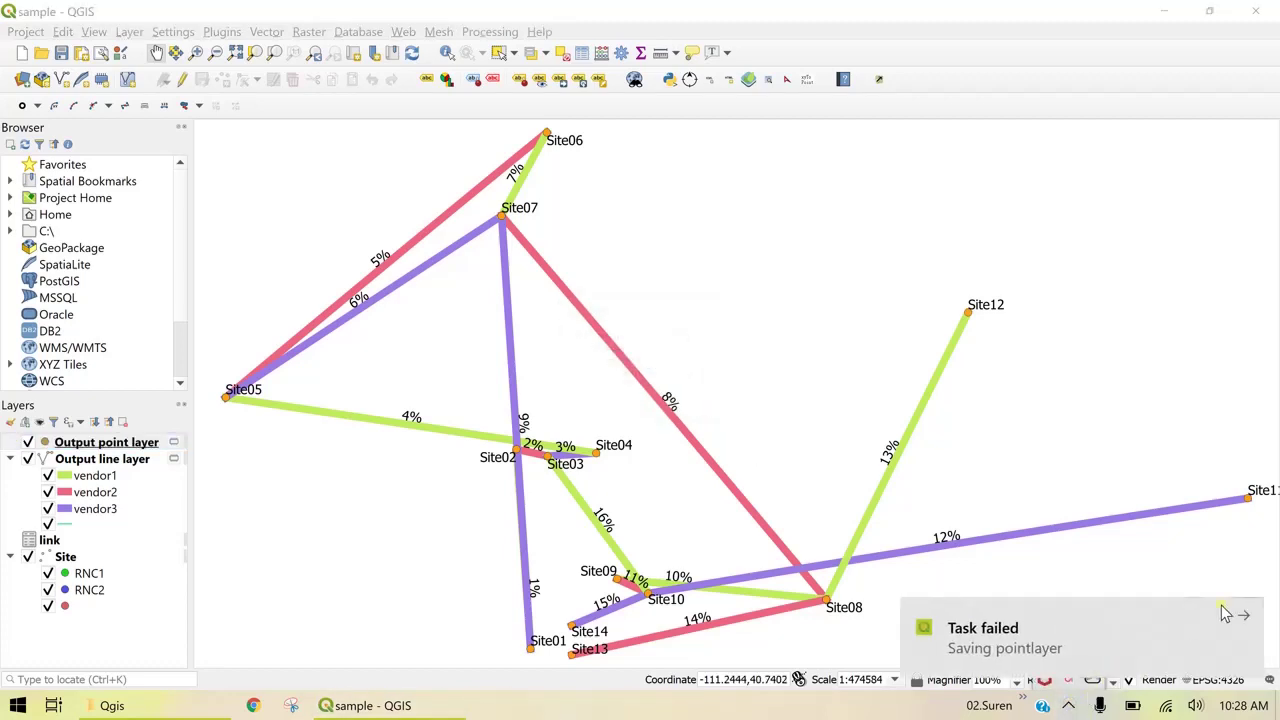
left_click(1252, 612)
left_click(1068, 705)
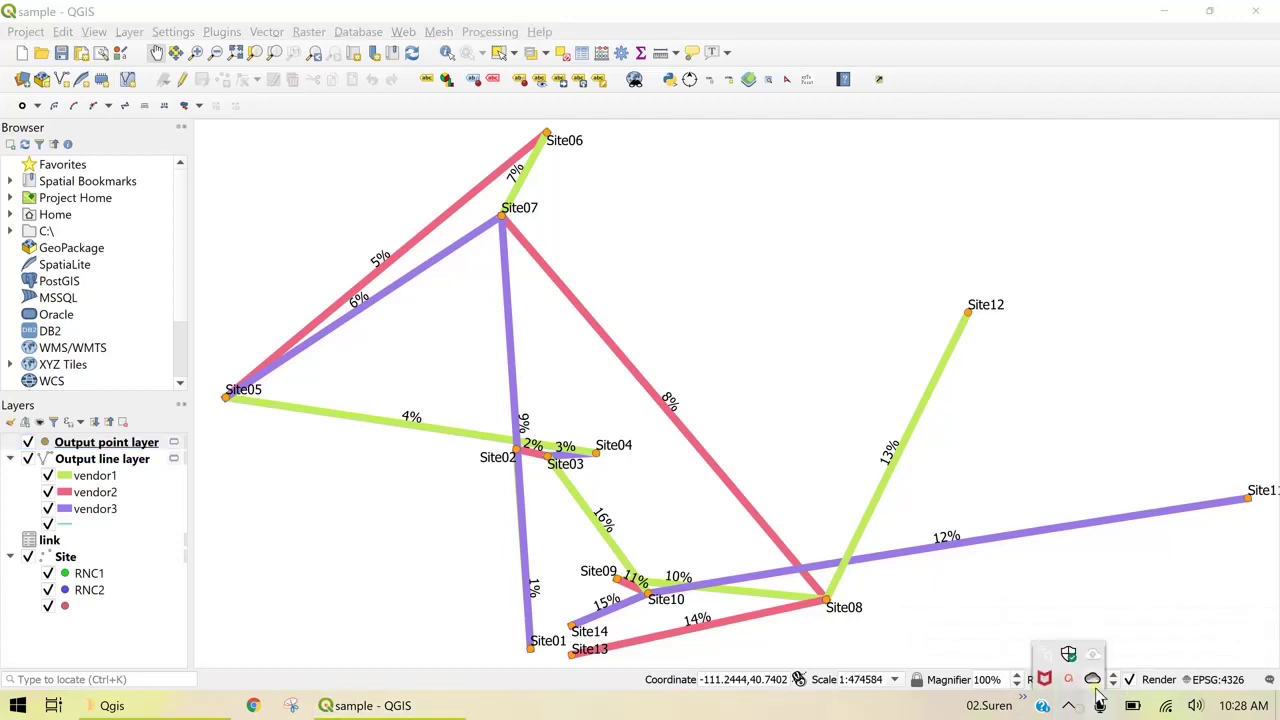
left_click(1100, 652)
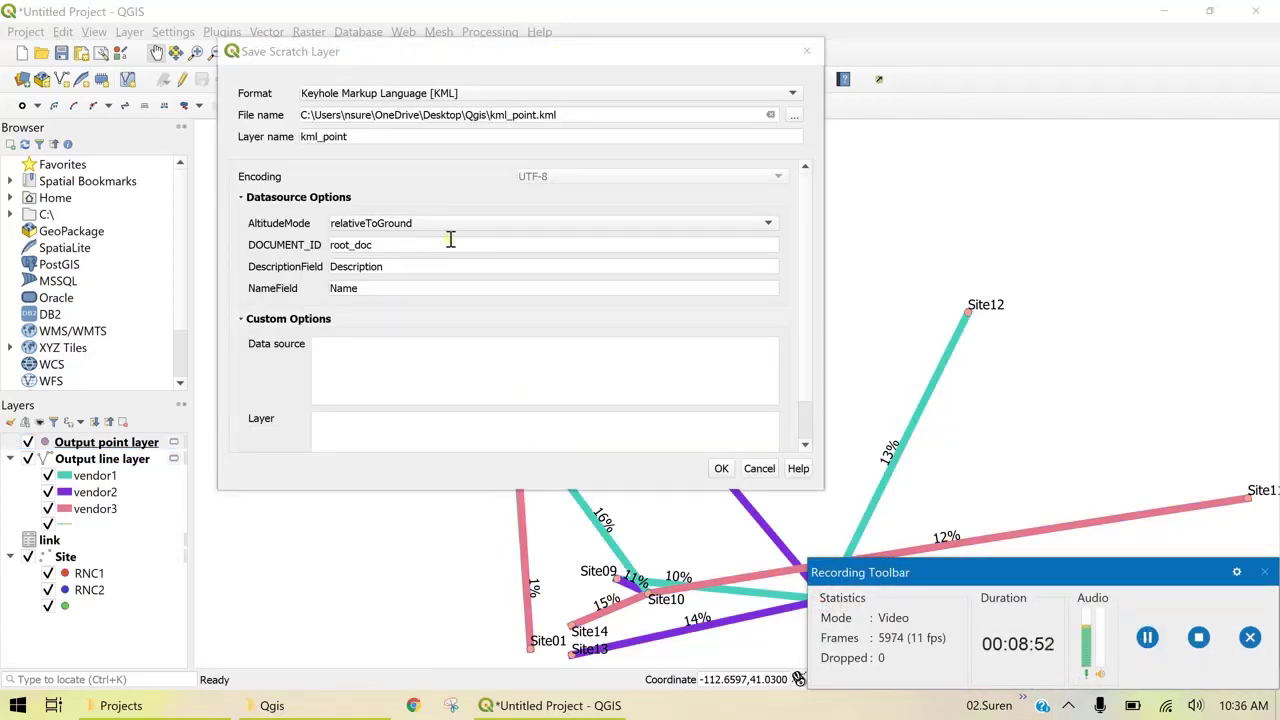
Step: Save the Output point layer as kml_point.kml via the file browser
left_click(792, 118)
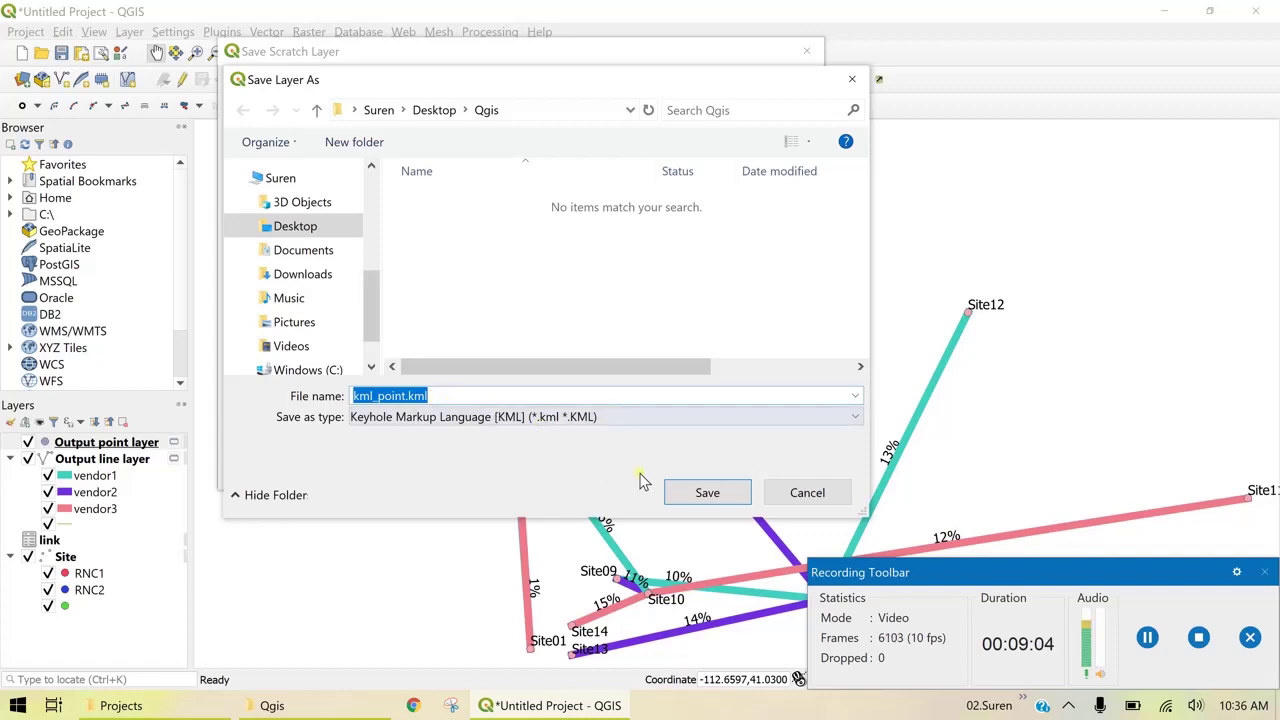
left_click(697, 494)
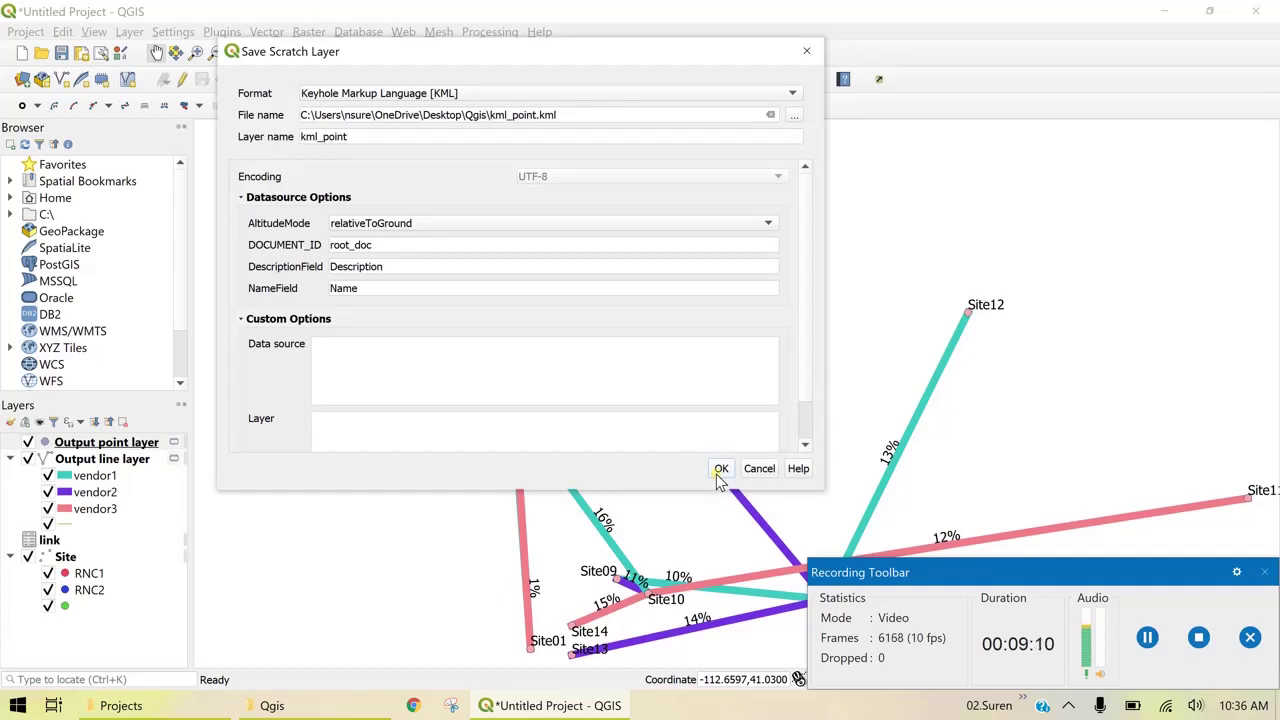
left_click(720, 470)
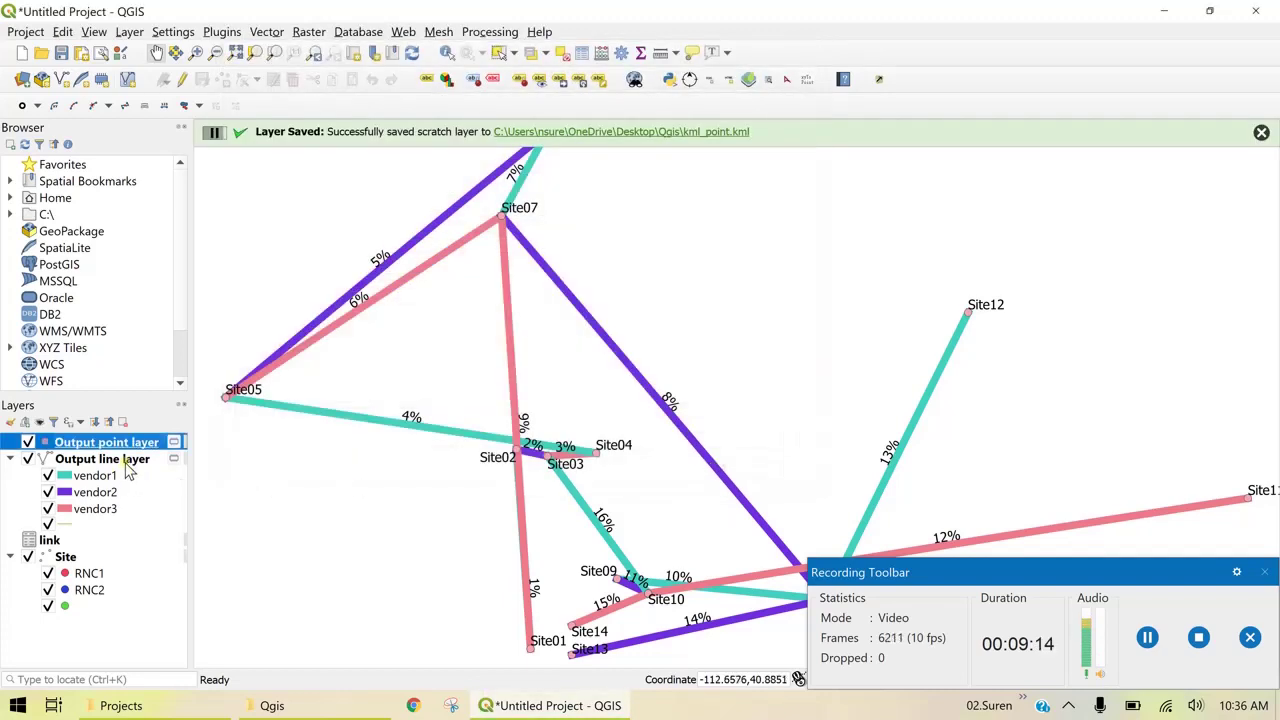
Step: Make the Output line layer permanent as KML-line.kml in the Qgis folder
left_click(125, 462)
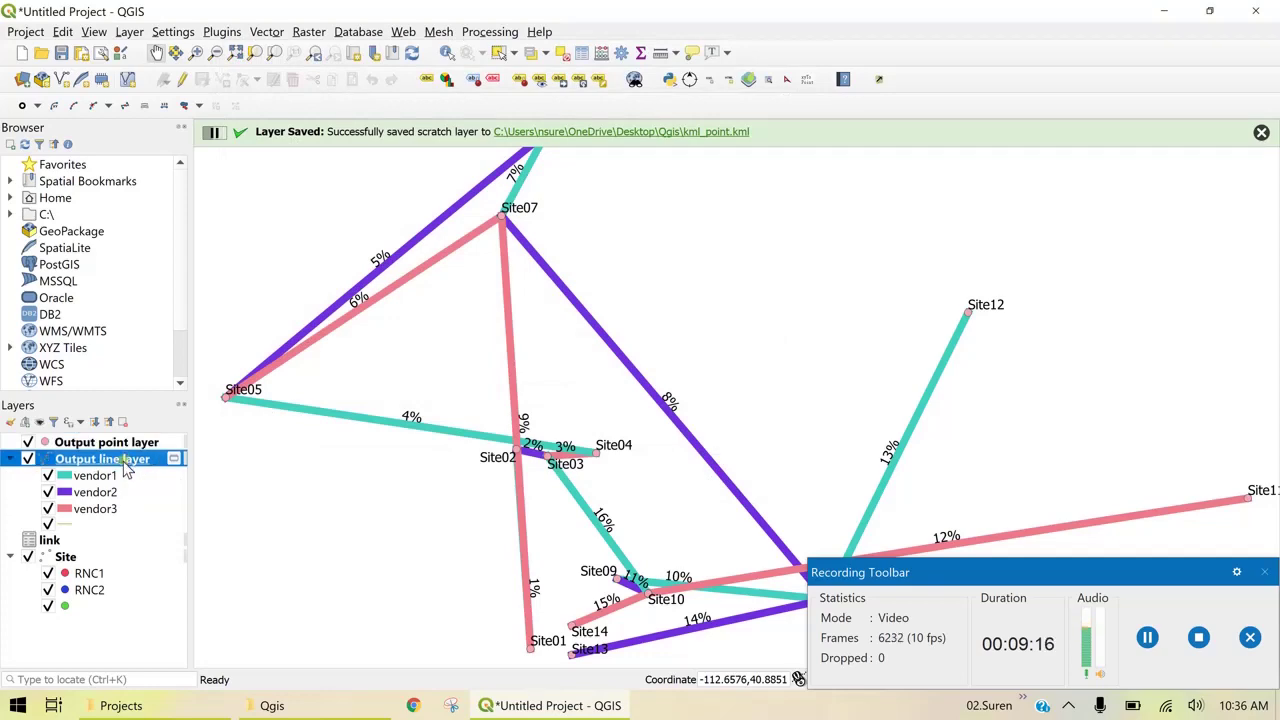
right_click(125, 462)
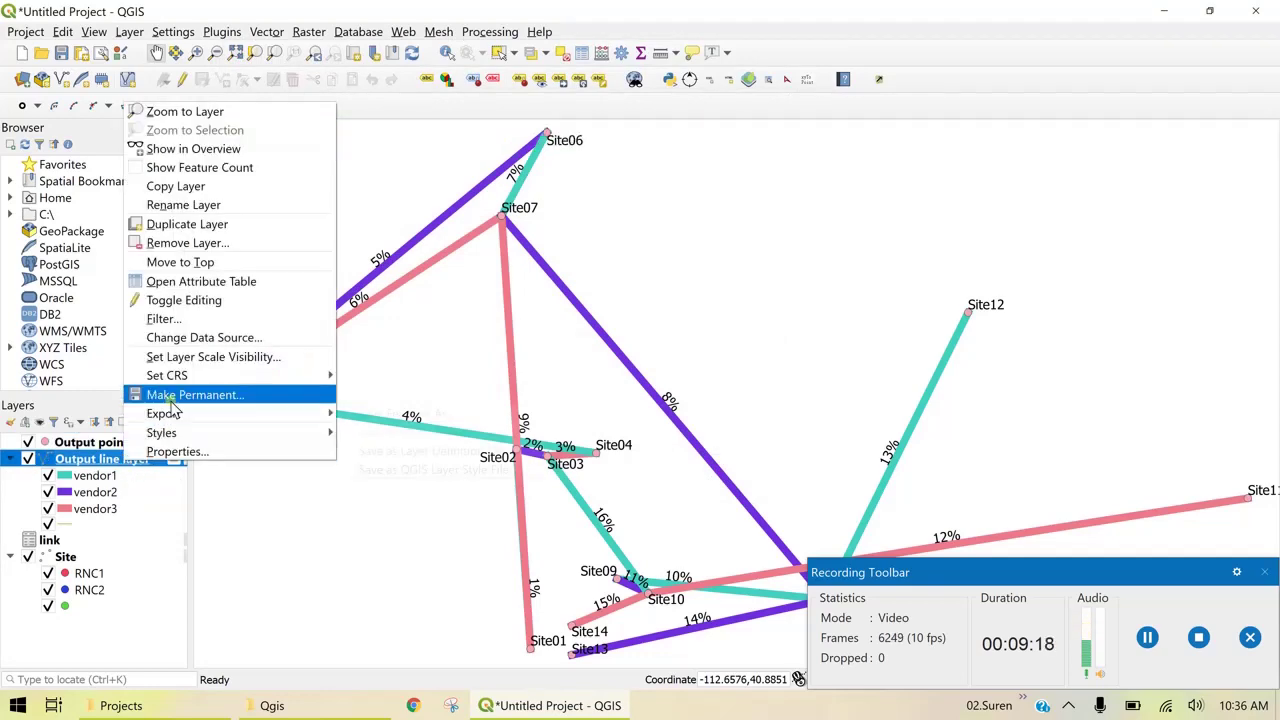
left_click(230, 396)
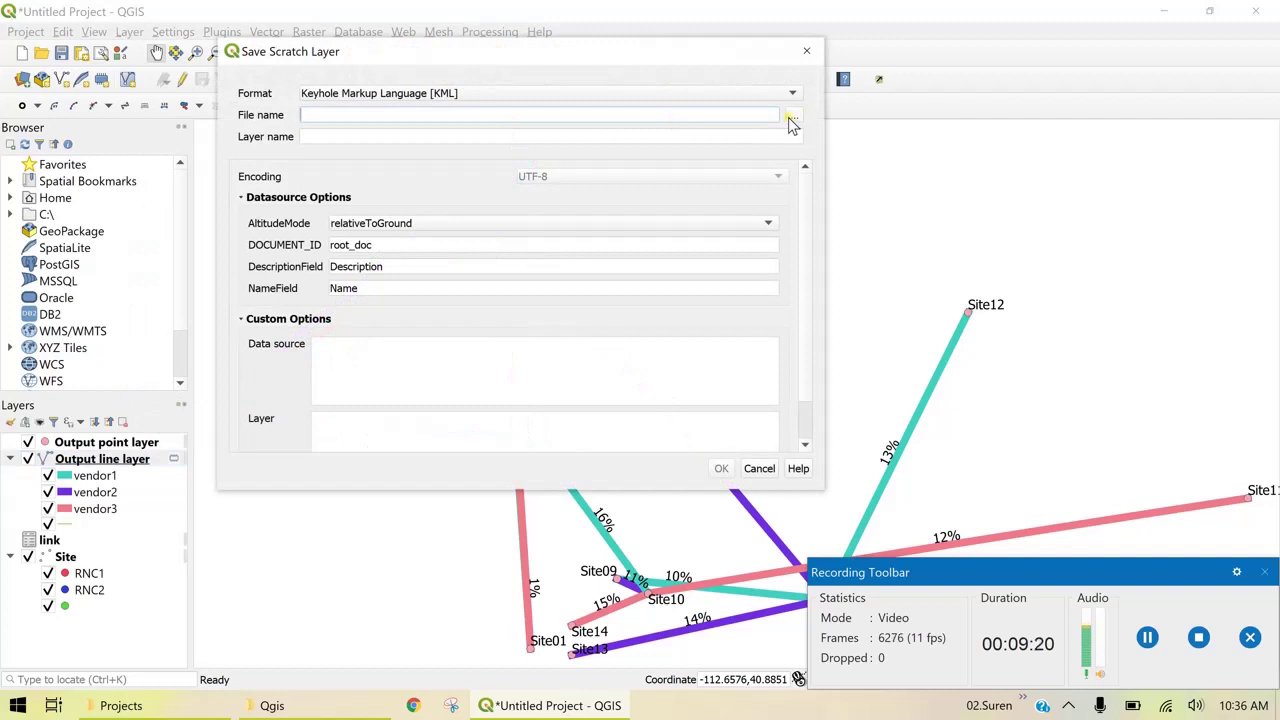
left_click(792, 116)
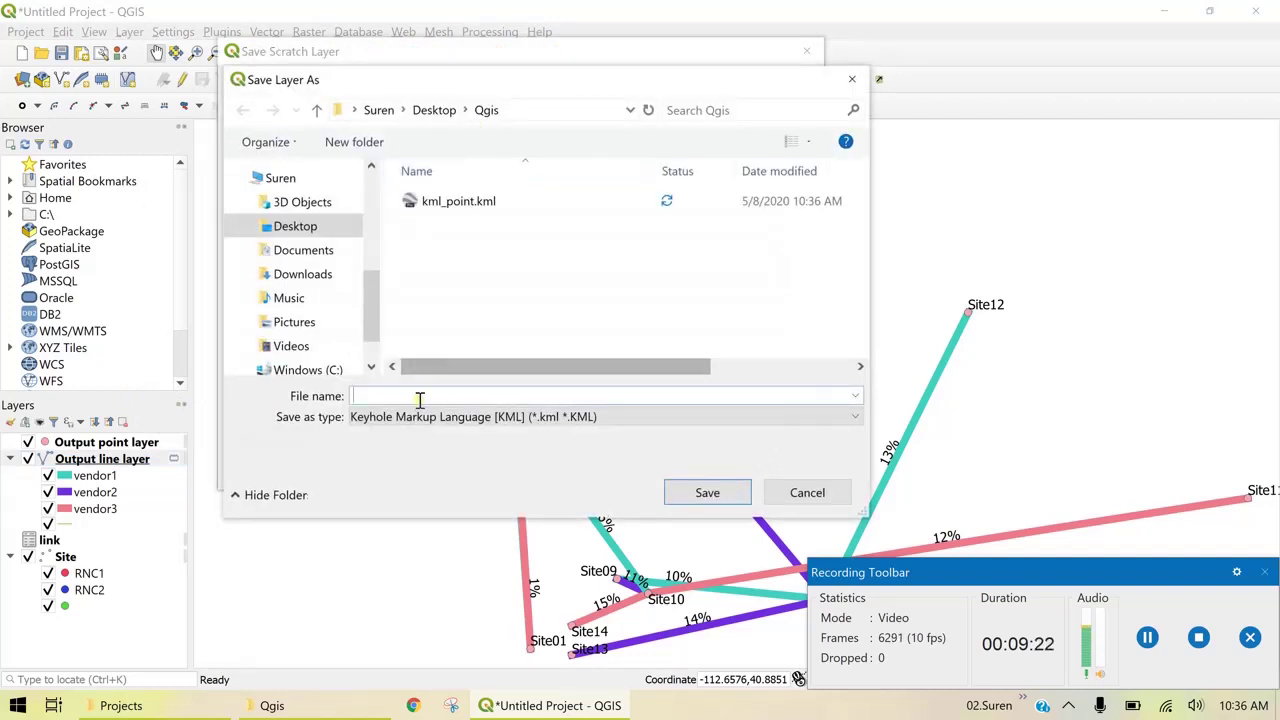
type("KML-line")
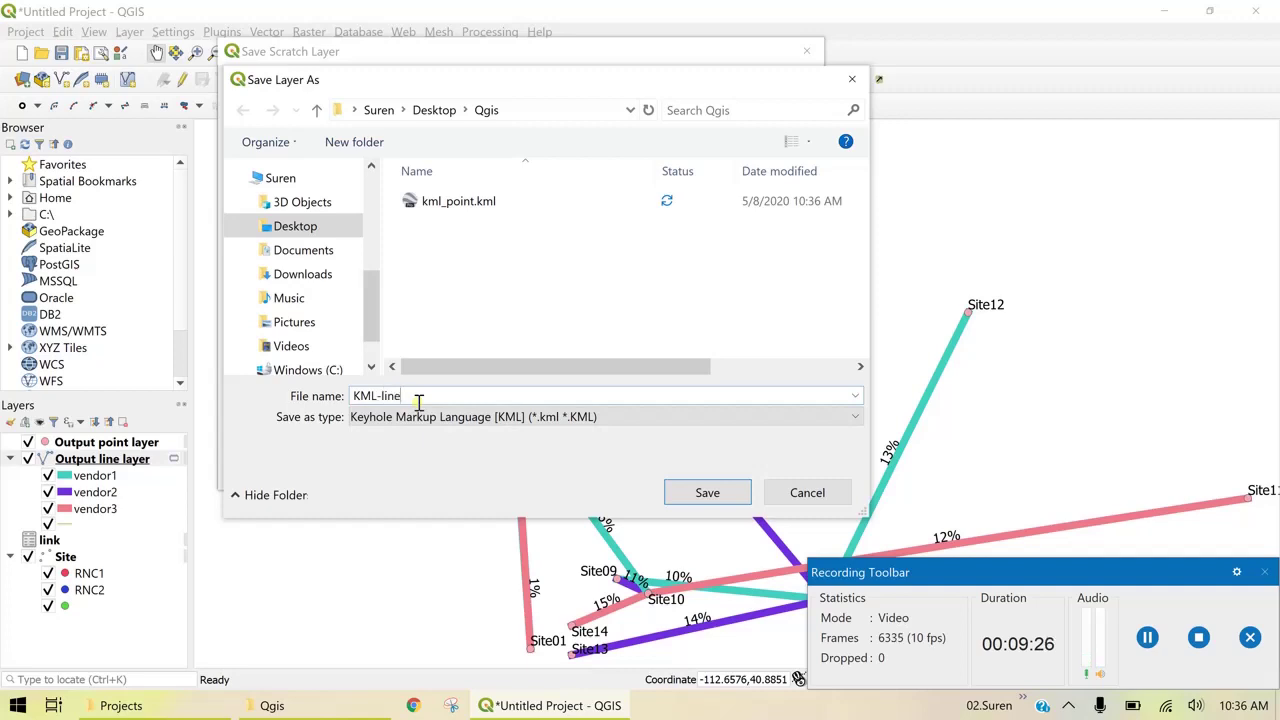
left_click(707, 492)
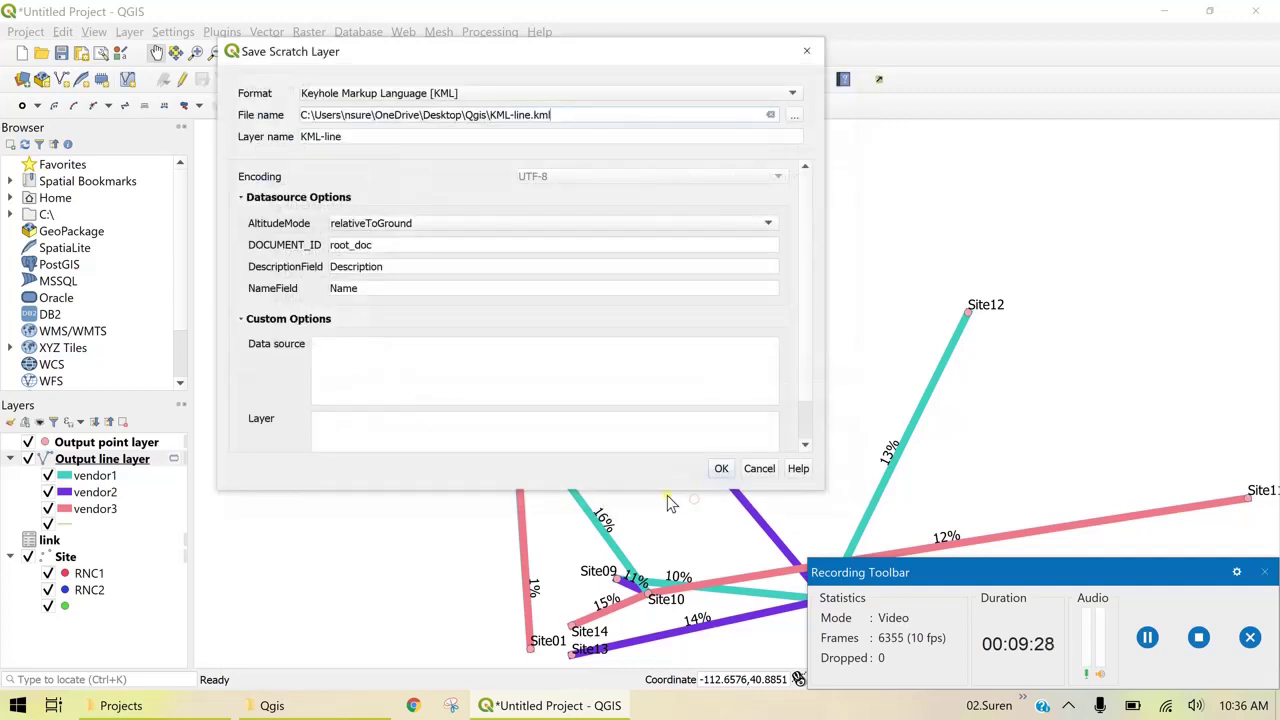
left_click(717, 470)
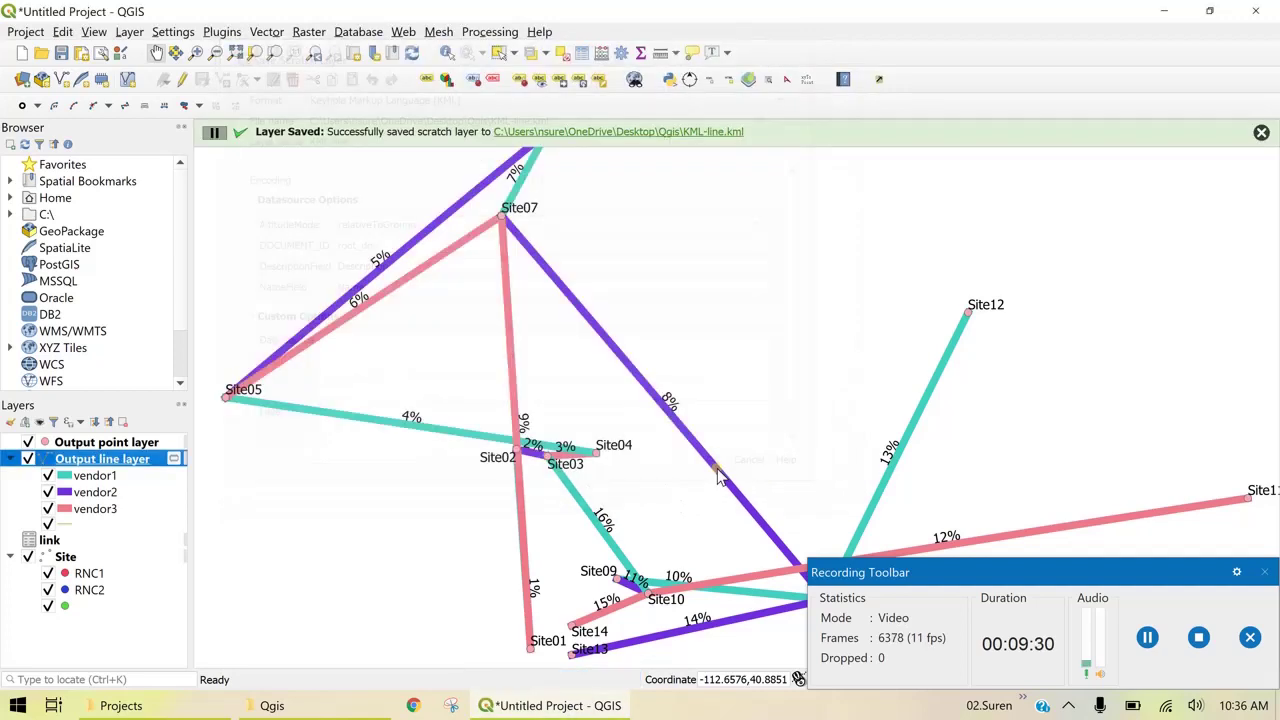
Step: Quit QGIS, saving the project as sample.qgz in the Desktop Qgis folder
left_click(28, 32)
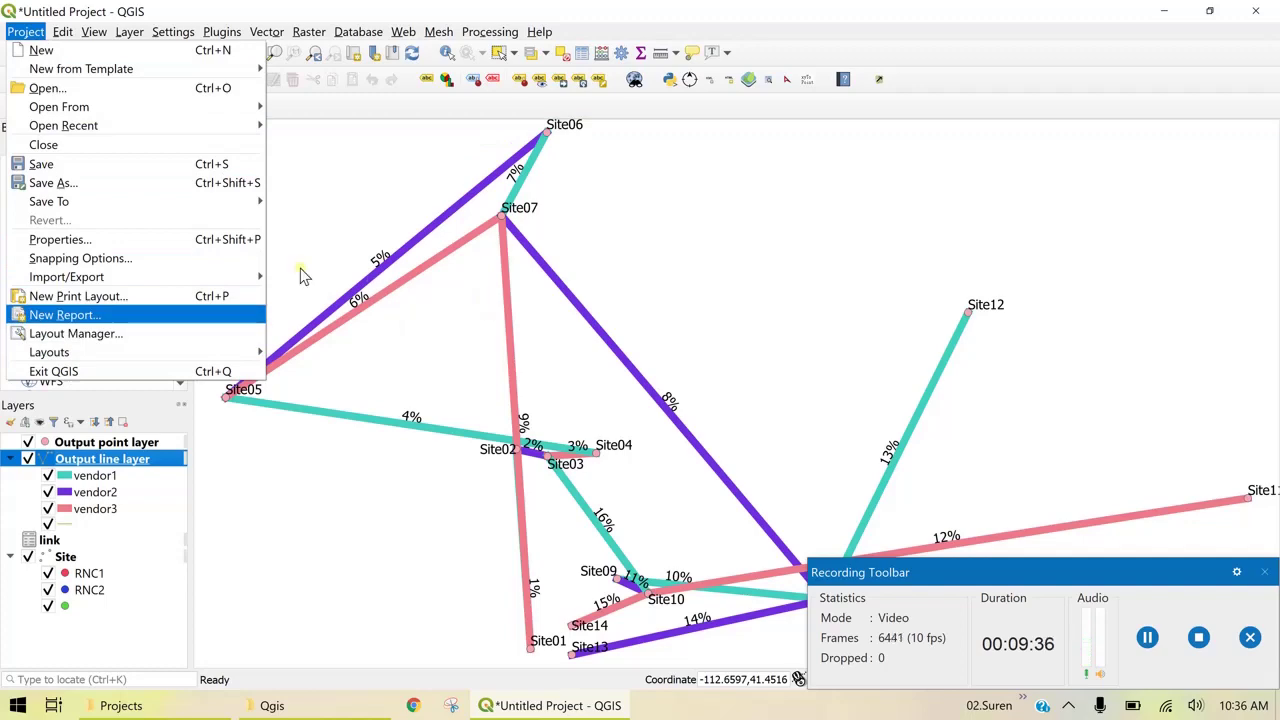
left_click(135, 371)
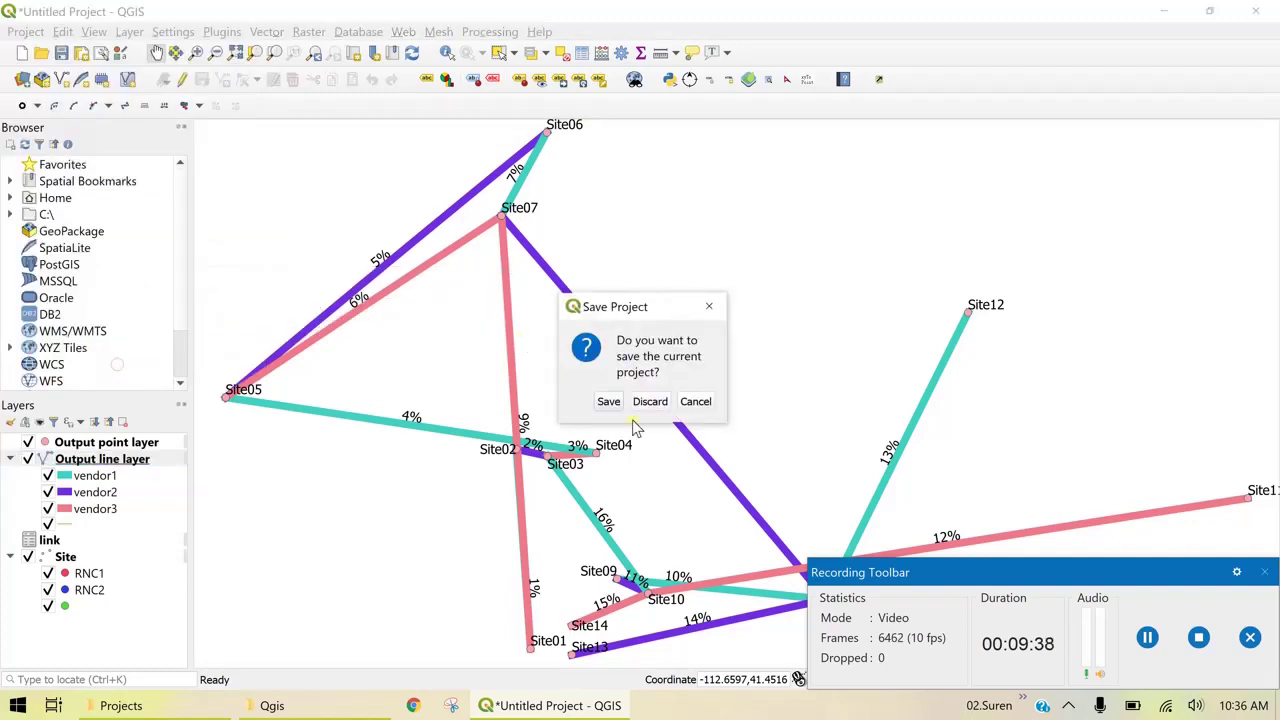
left_click(609, 402)
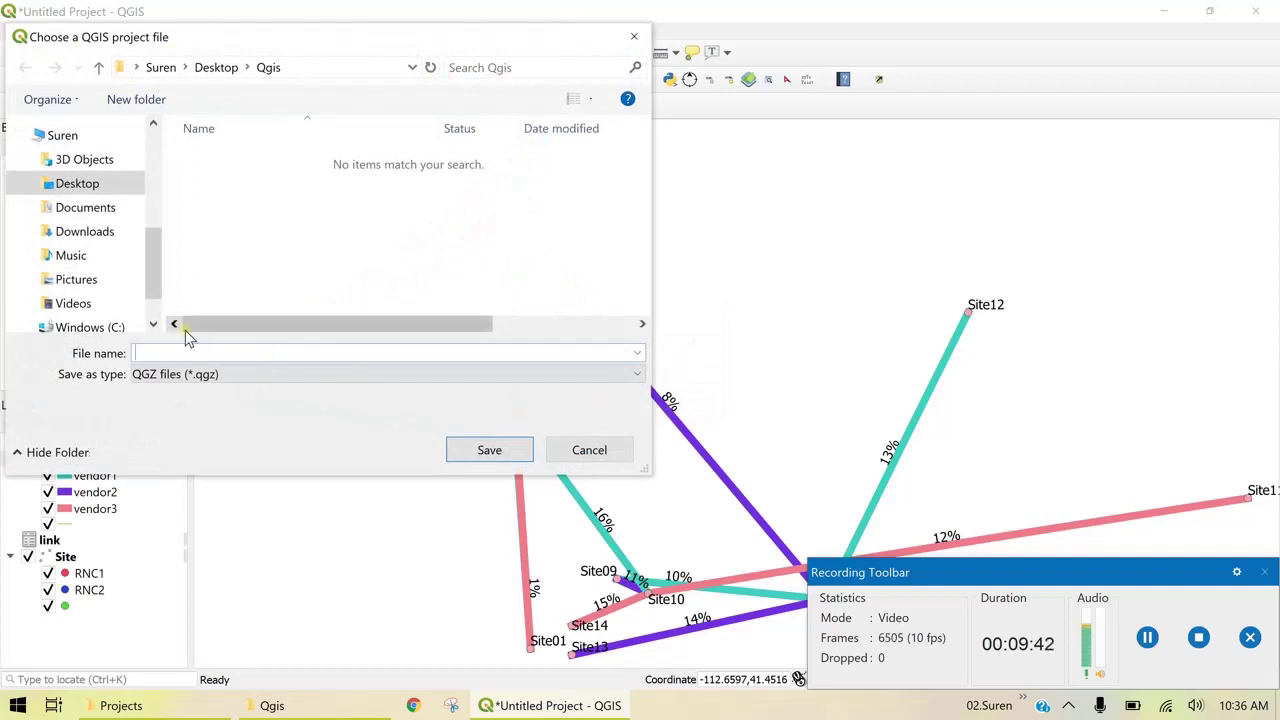
type("sample")
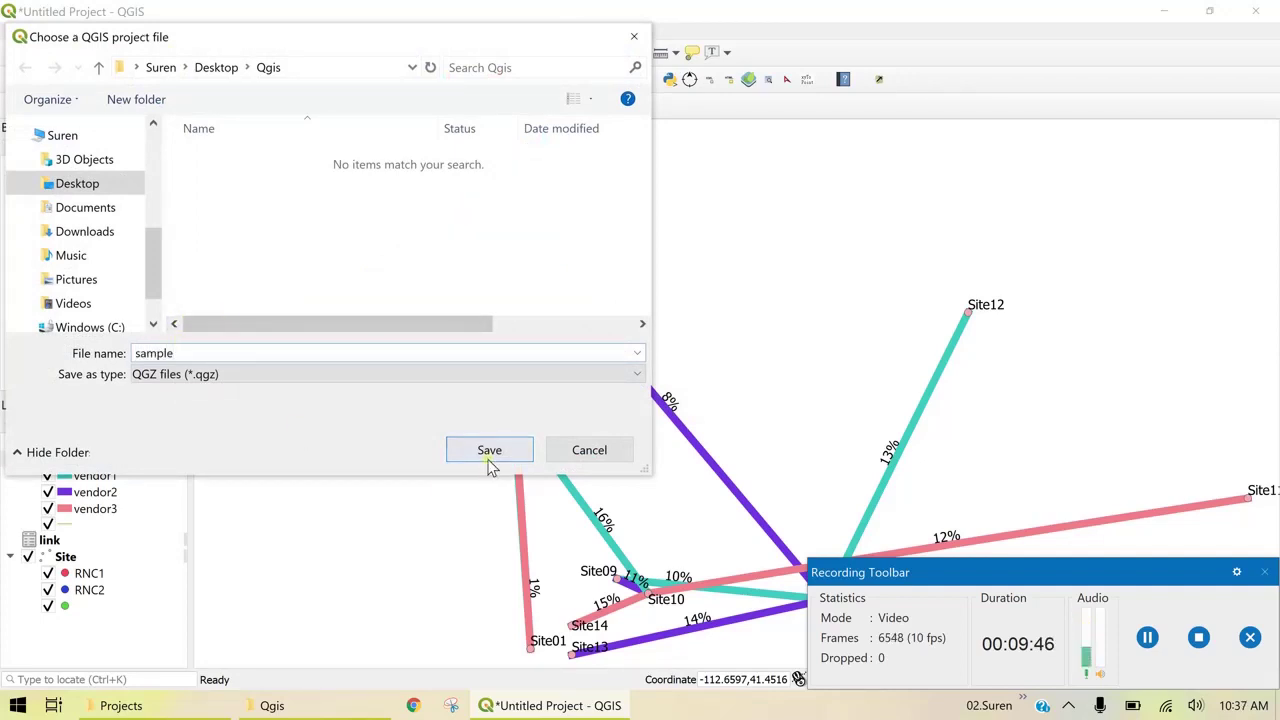
left_click(489, 457)
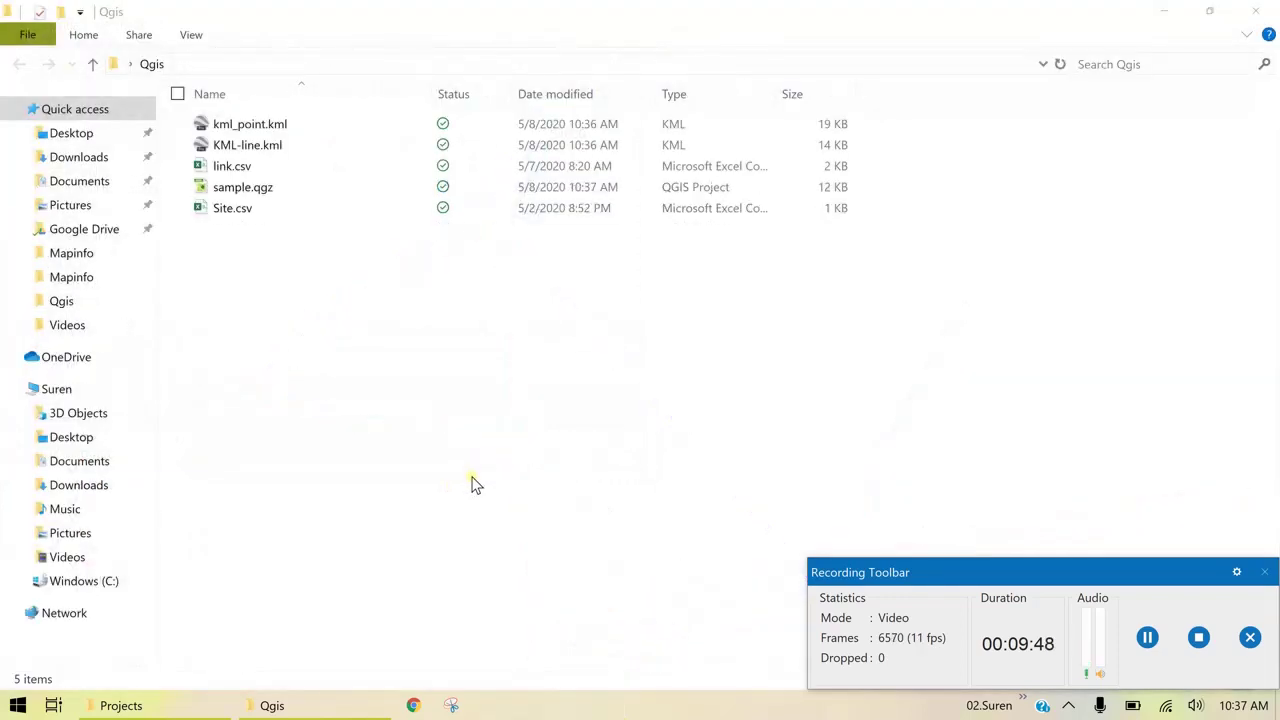
Step: Select sample.qgz in the Qgis folder to confirm the project was saved
left_click(258, 193)
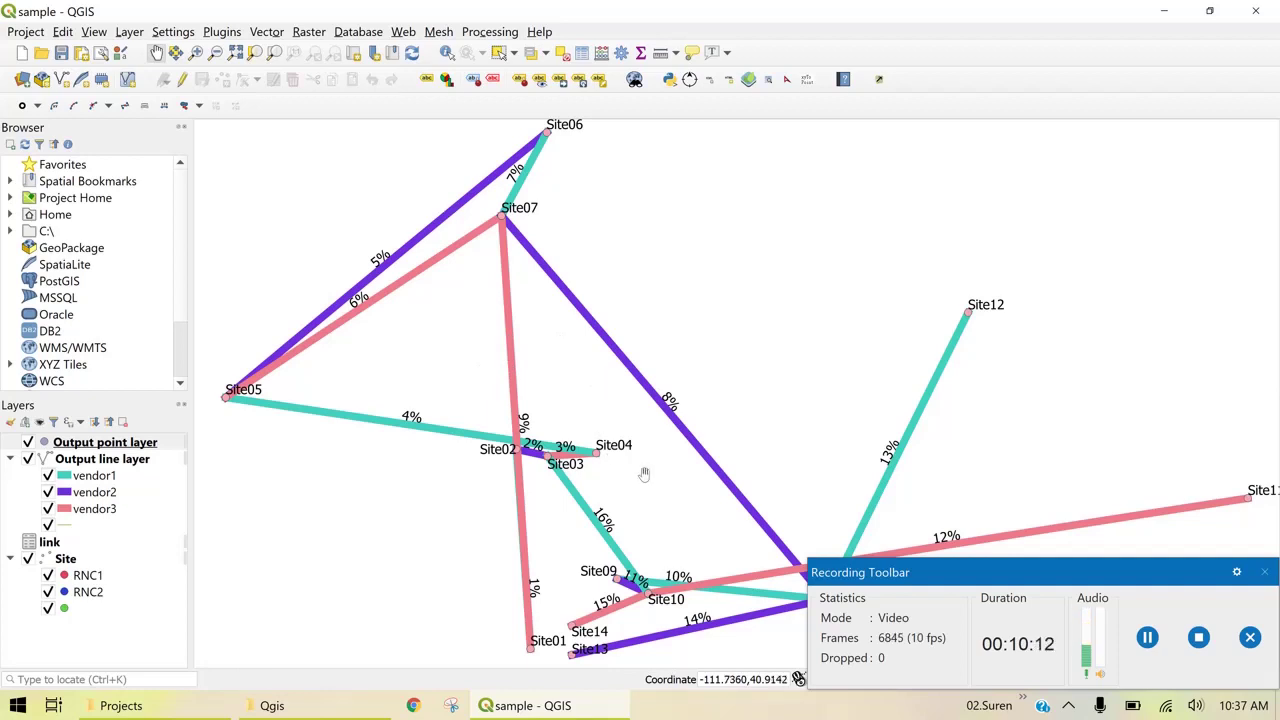
Step: Export the map through qgis2web using the Leaflet library and open it in the browser
left_click(410, 33)
mouse_move(440, 69)
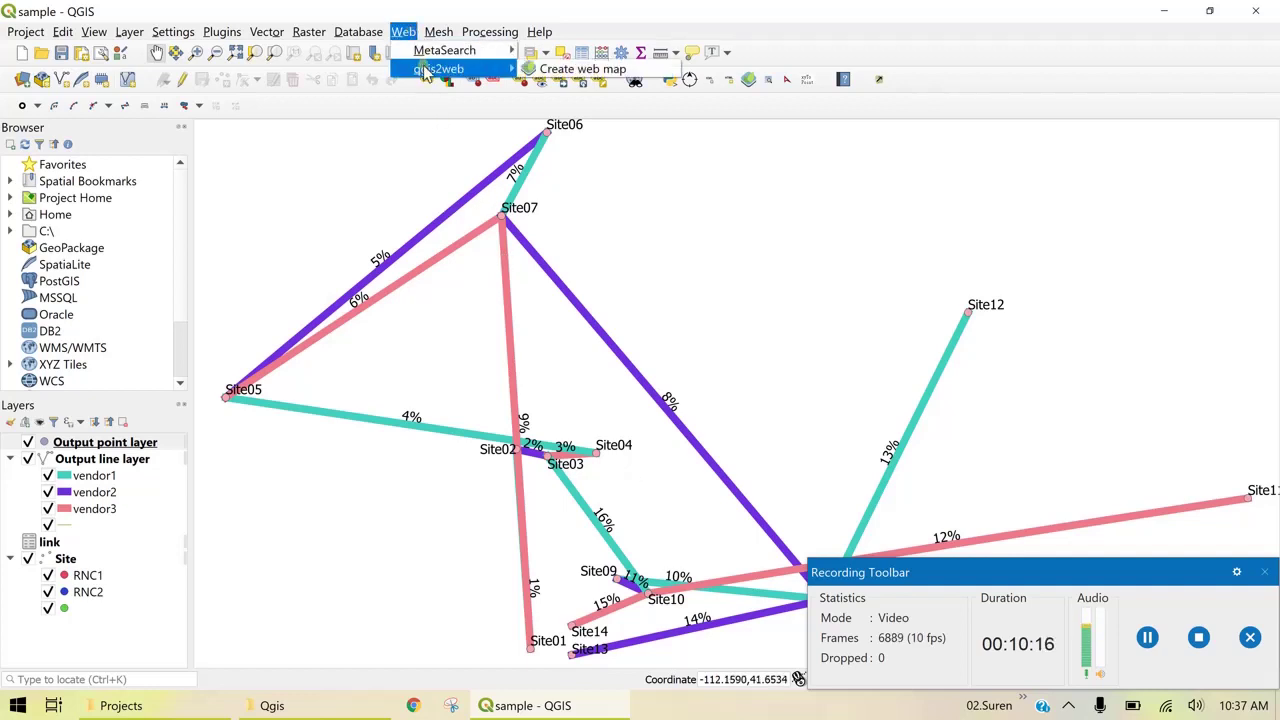
left_click(575, 69)
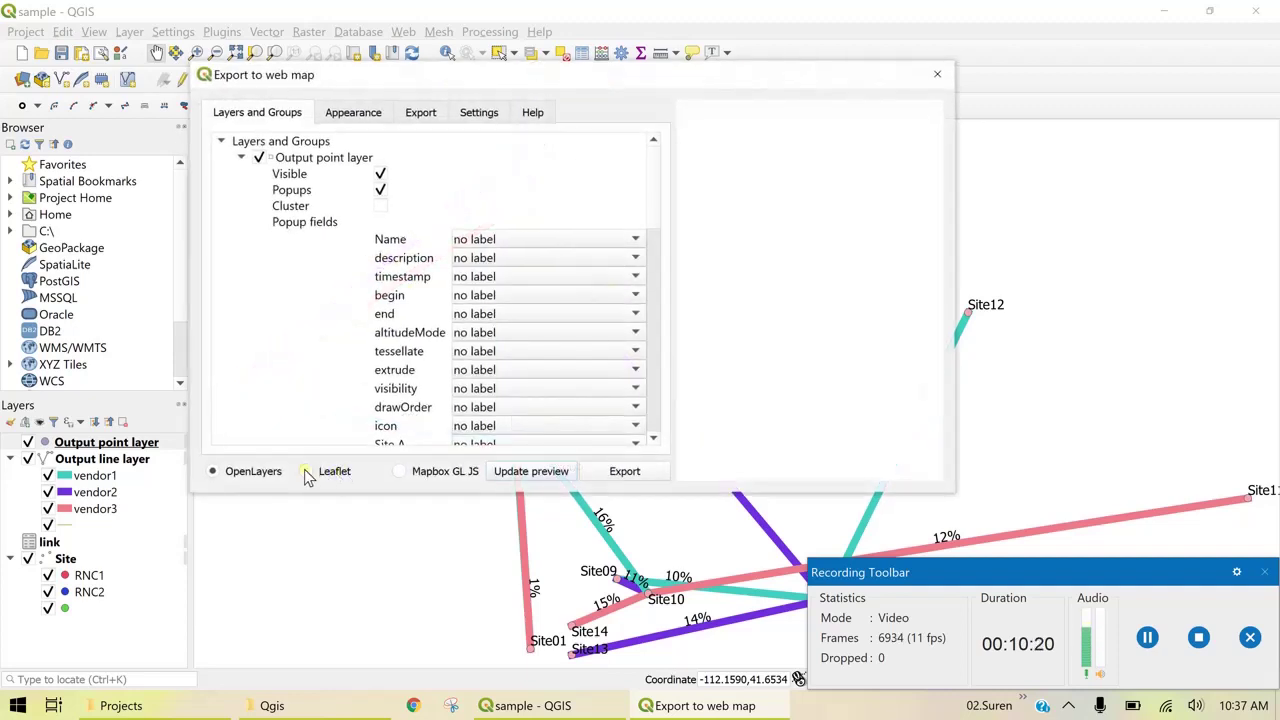
left_click(312, 472)
left_click(517, 471)
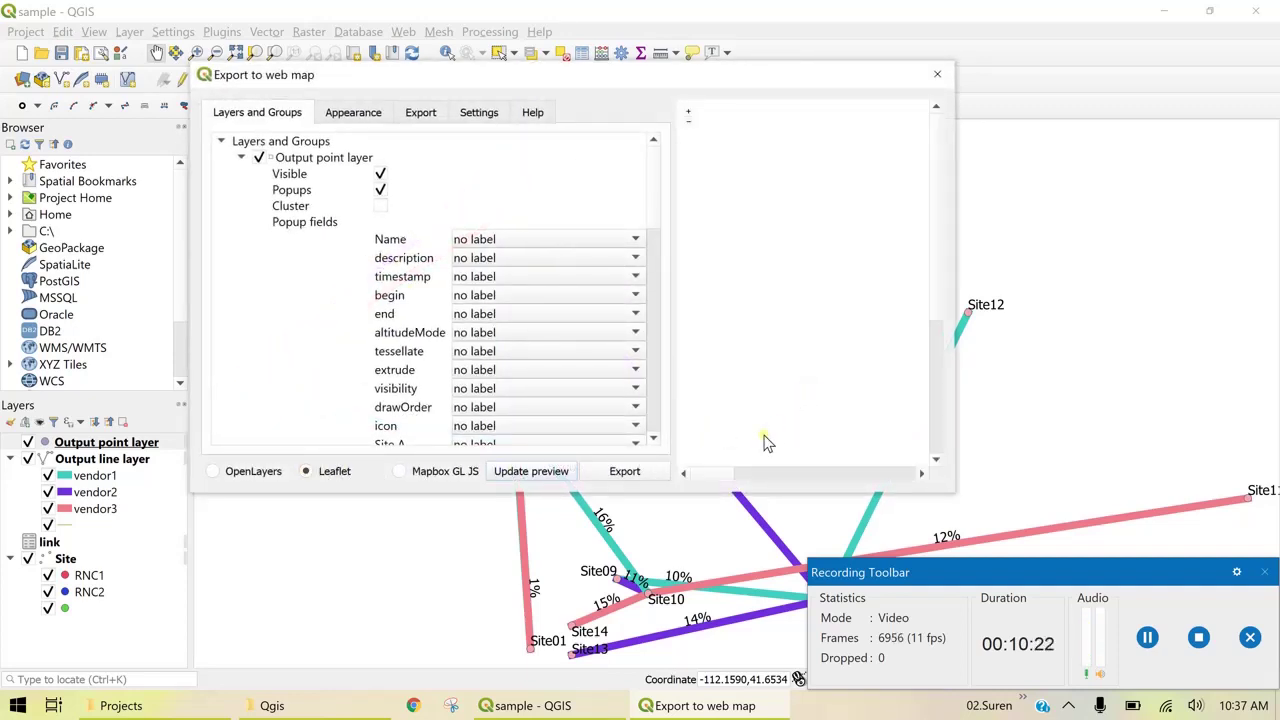
left_click_drag(714, 478, 788, 474)
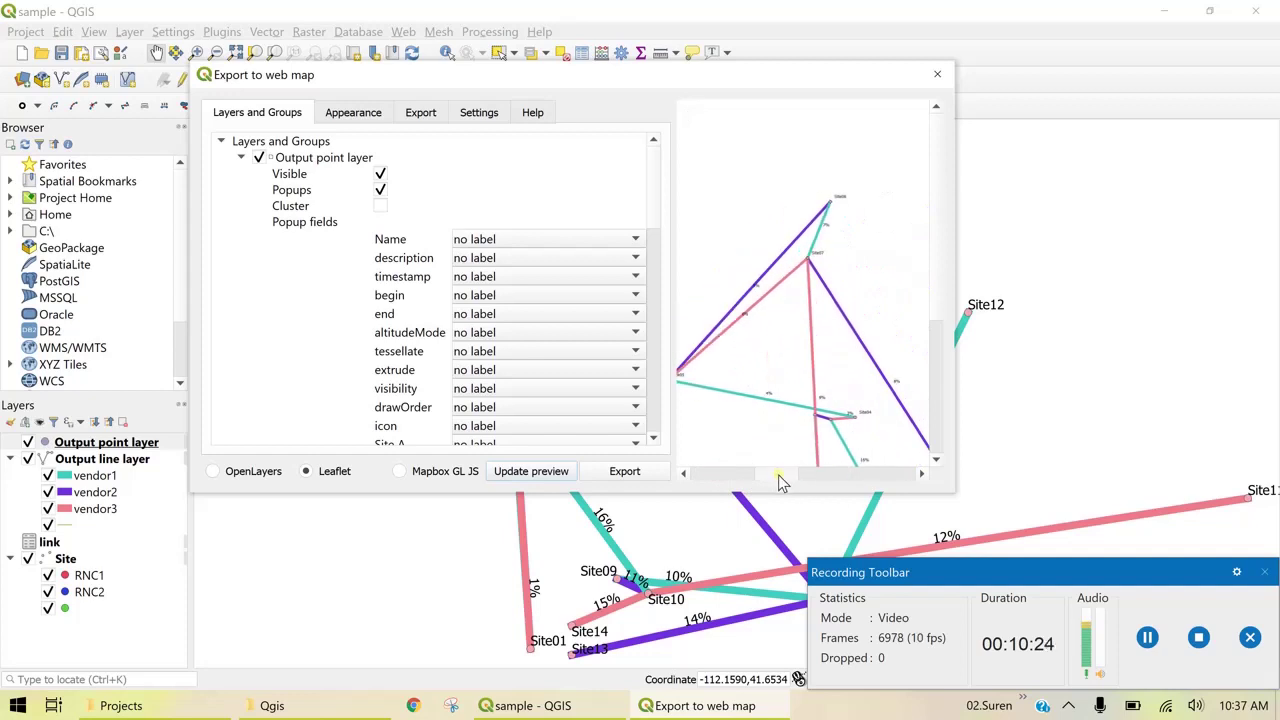
left_click(626, 474)
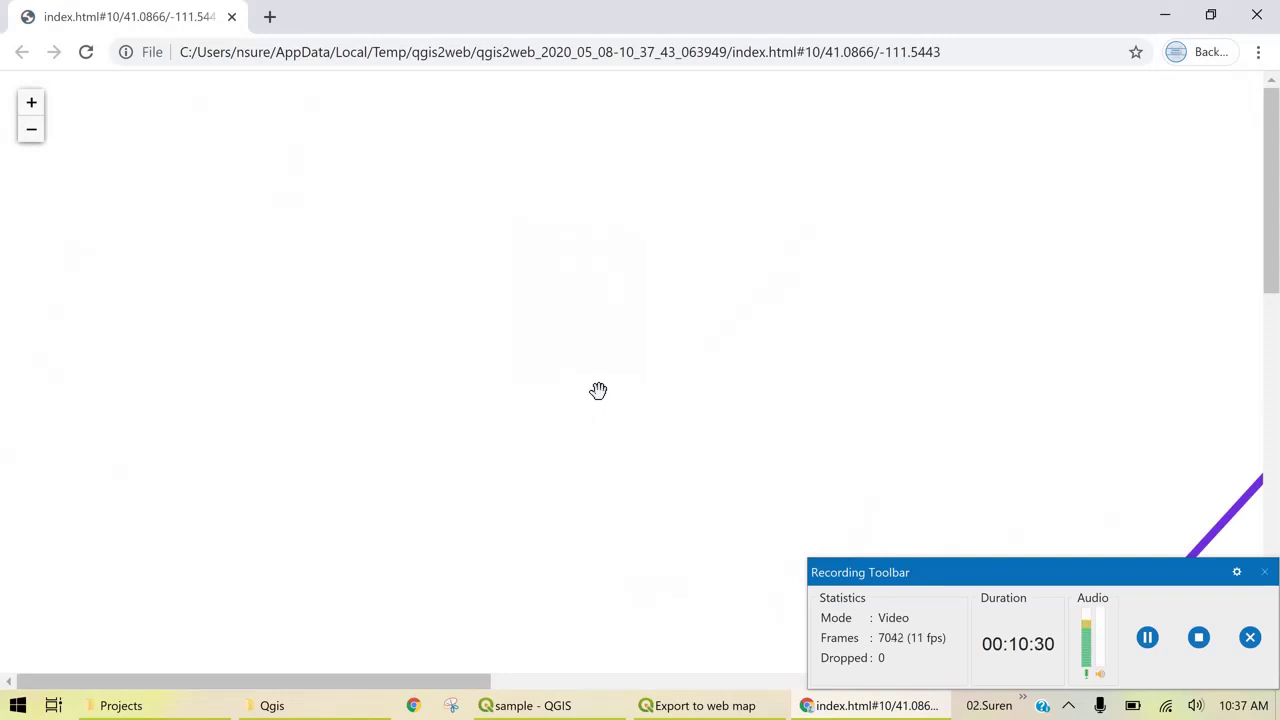
Step: Pan and zoom the Leaflet web map to reveal the network links and remaining sites
scroll(591, 371, "down", 1)
left_click_drag(837, 414, 624, 284)
mouse_move(830, 593)
left_mouse_down()
mouse_move(717, 451)
mouse_move(543, 334)
left_mouse_up()
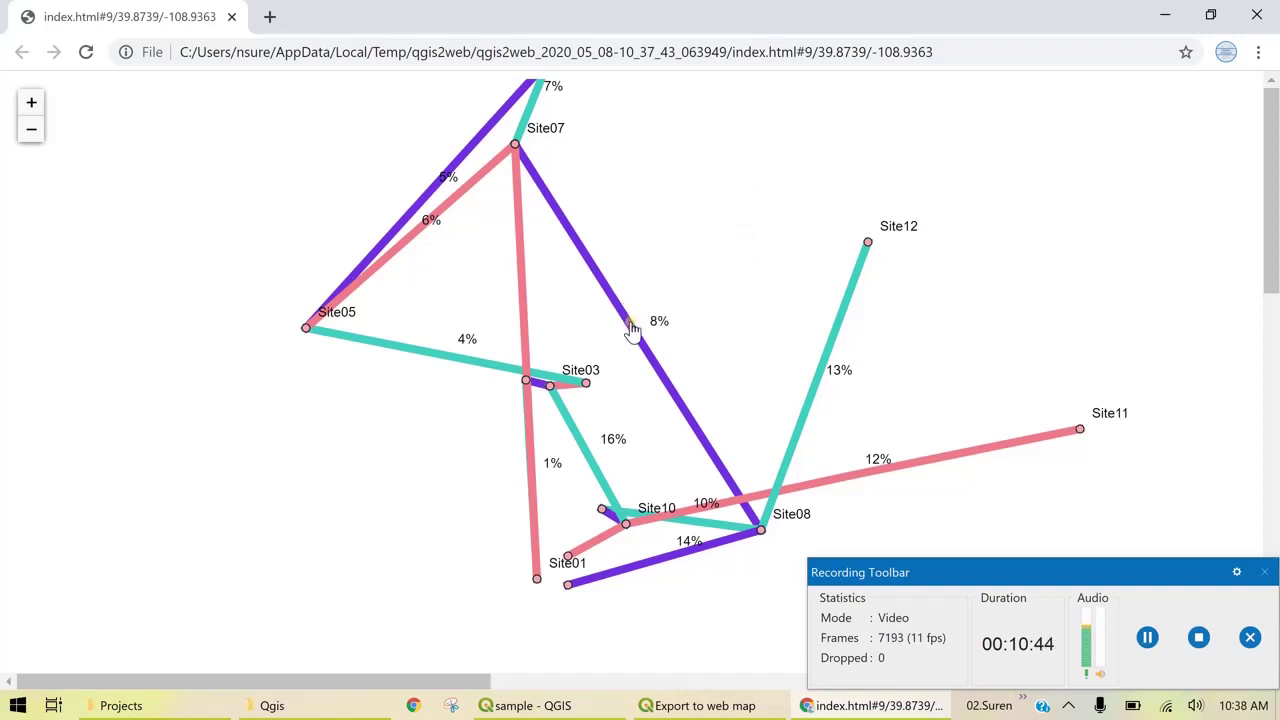
scroll(594, 358, "up", 1)
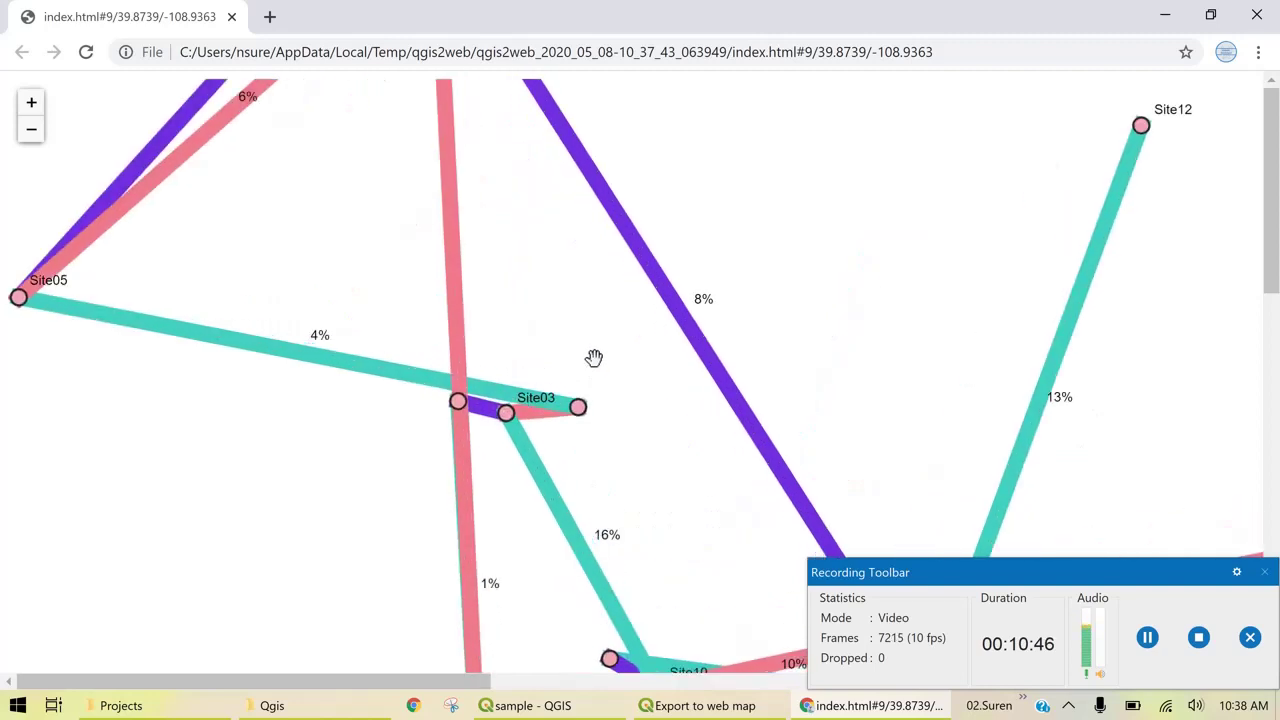
scroll(594, 358, "up", 1)
Step: Zoom the web map back out and acknowledge the successful web export
scroll(591, 362, "down", 1)
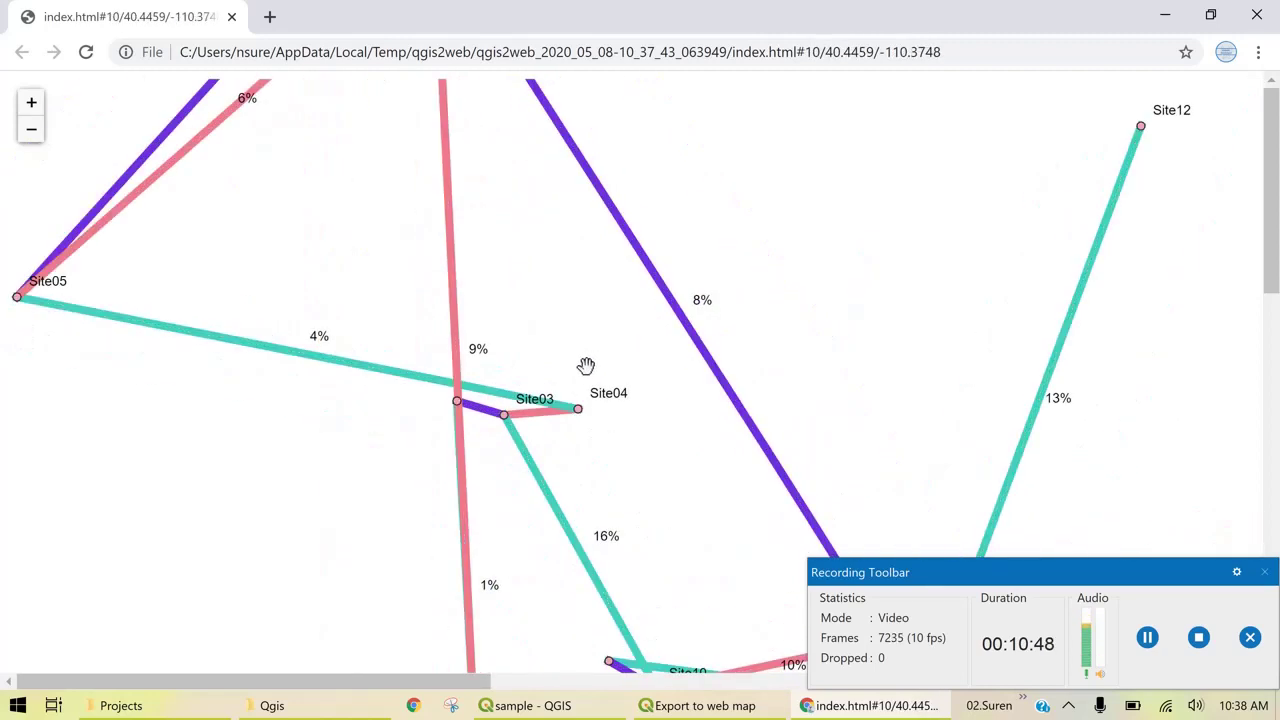
scroll(585, 367, "down", 1)
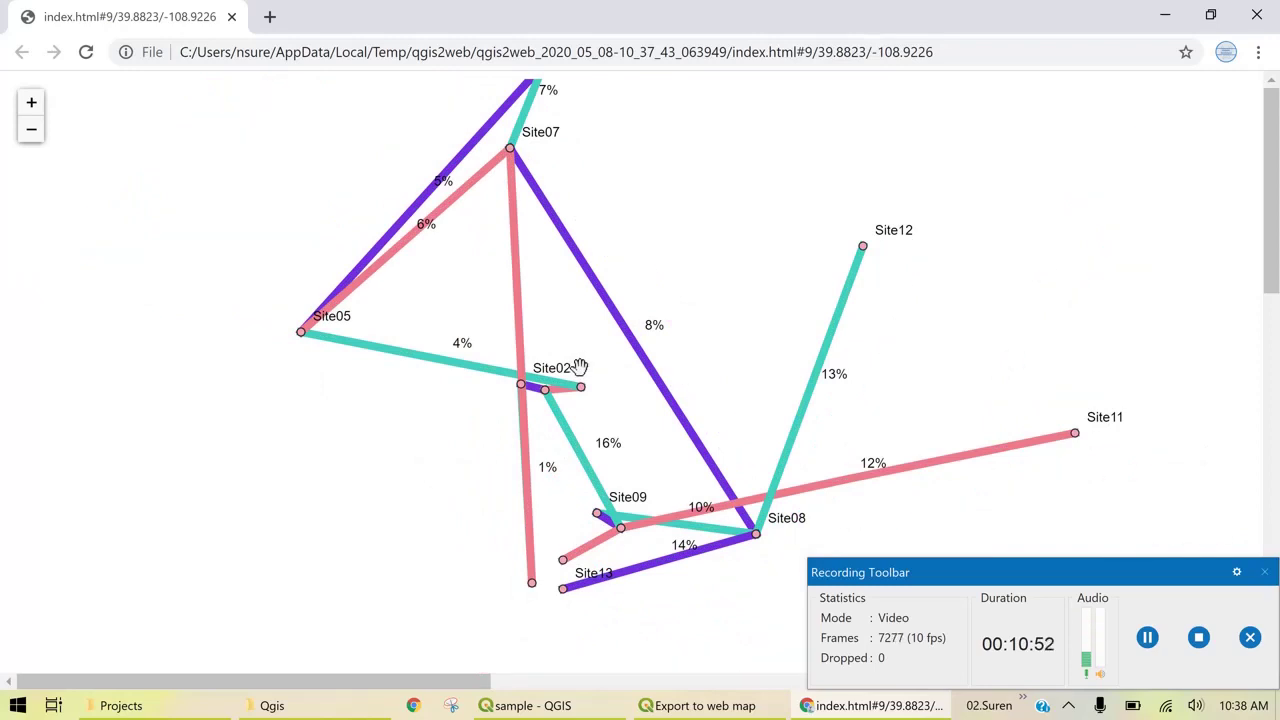
left_click(652, 702)
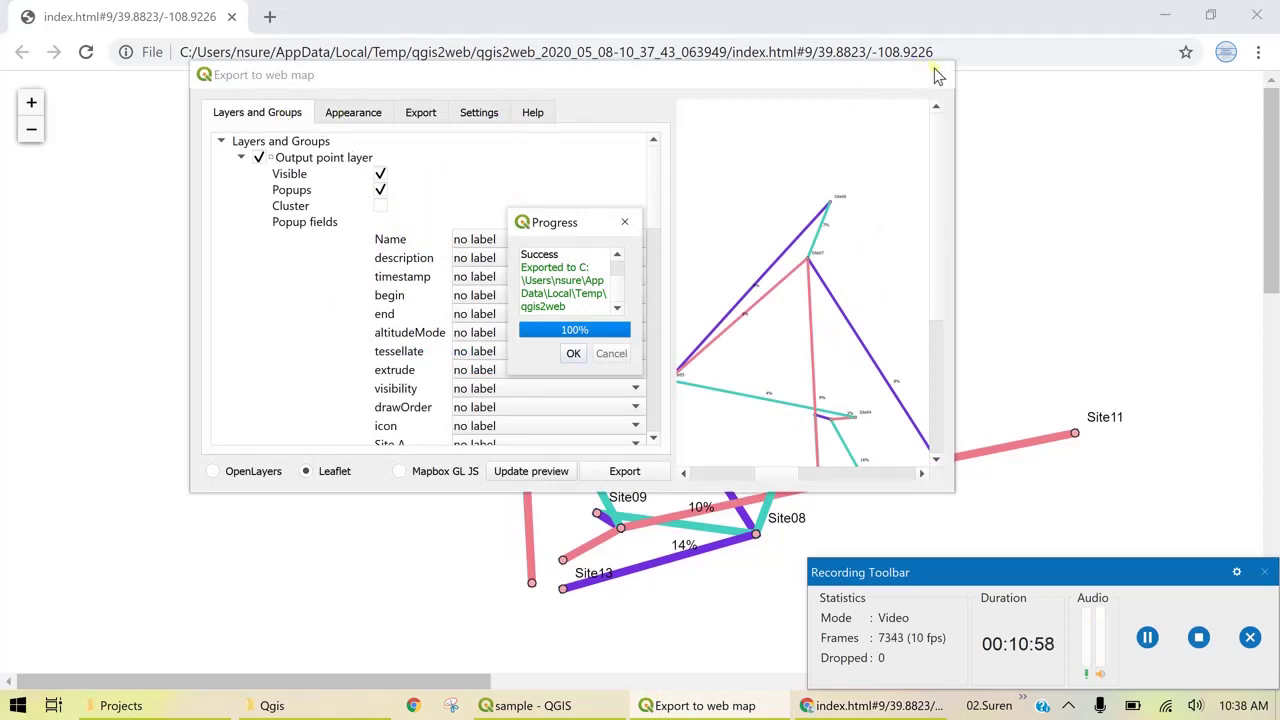
left_click(573, 354)
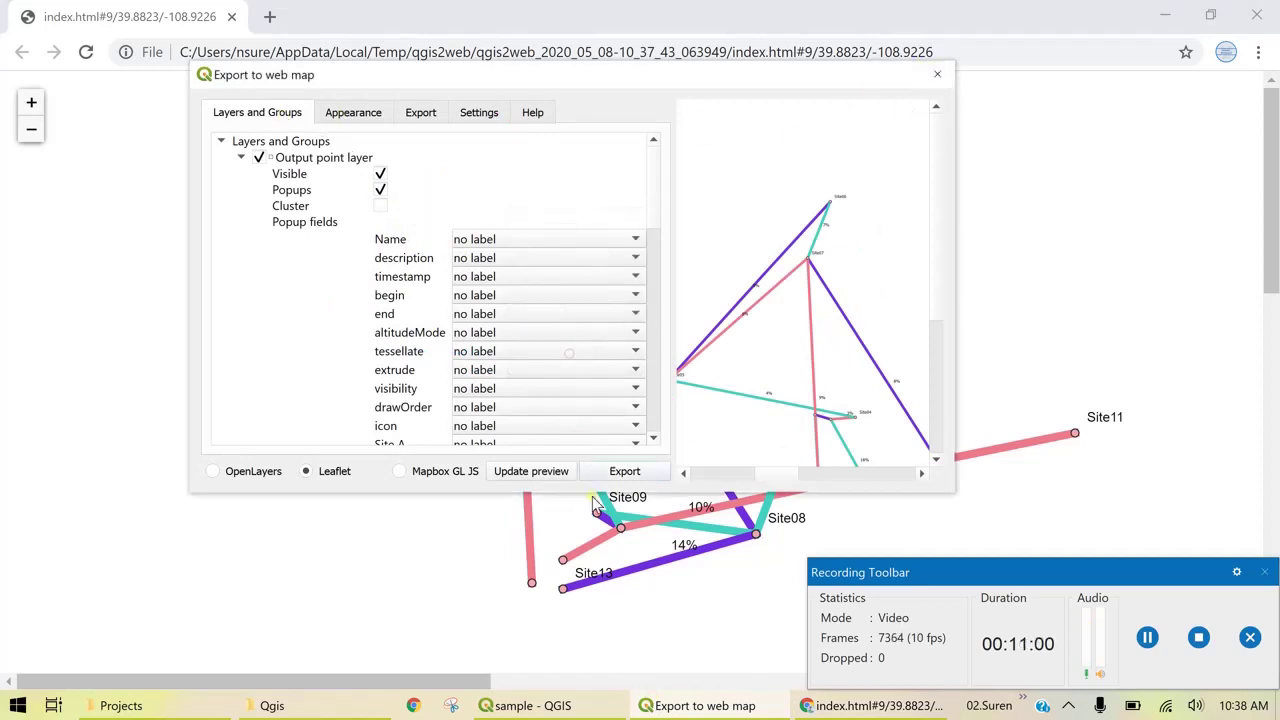
Step: Close the web export window and pan the QGIS map toward Site05–Site07
left_click(937, 74)
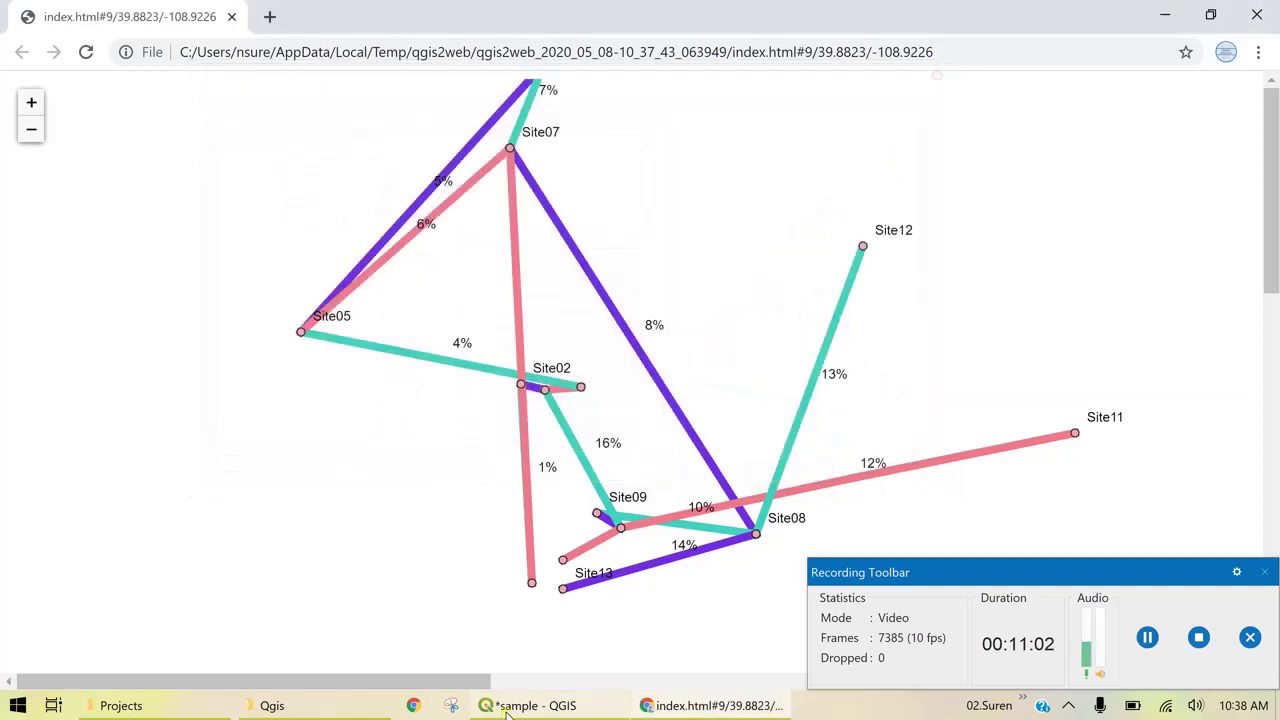
left_click(505, 705)
left_click(400, 37)
mouse_move(438, 69)
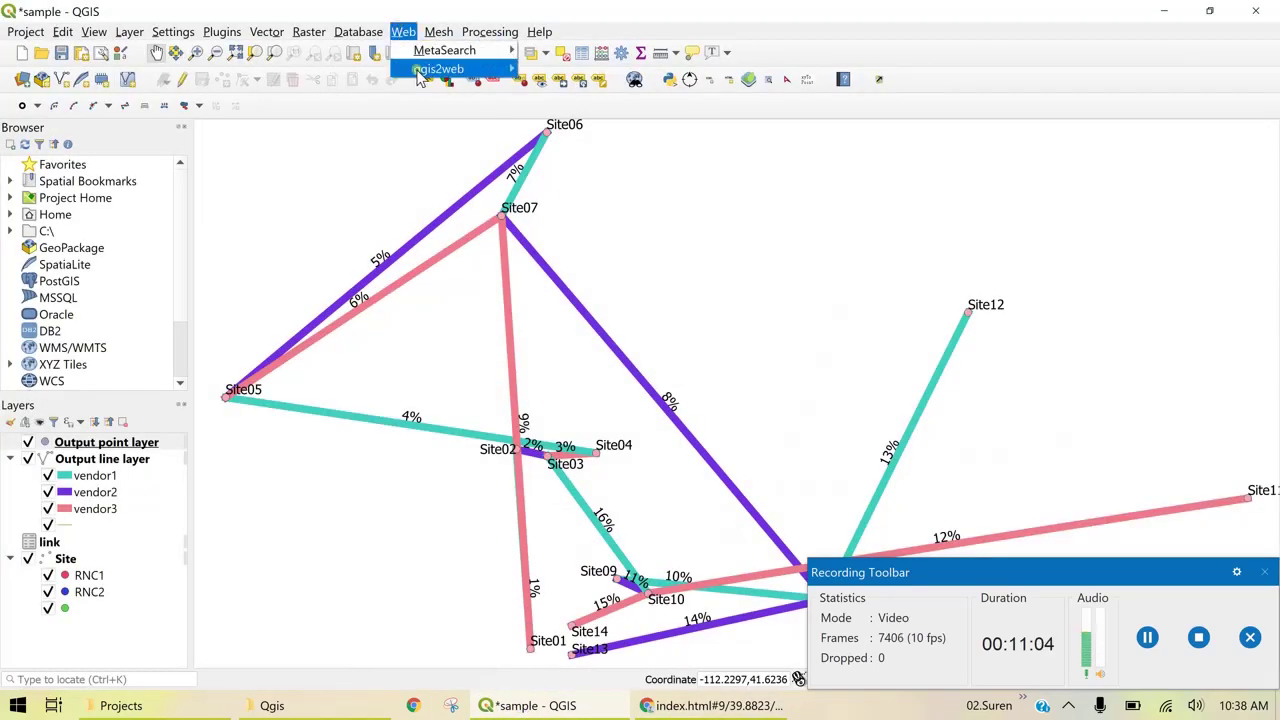
left_click(588, 250)
left_click_drag(594, 251, 740, 400)
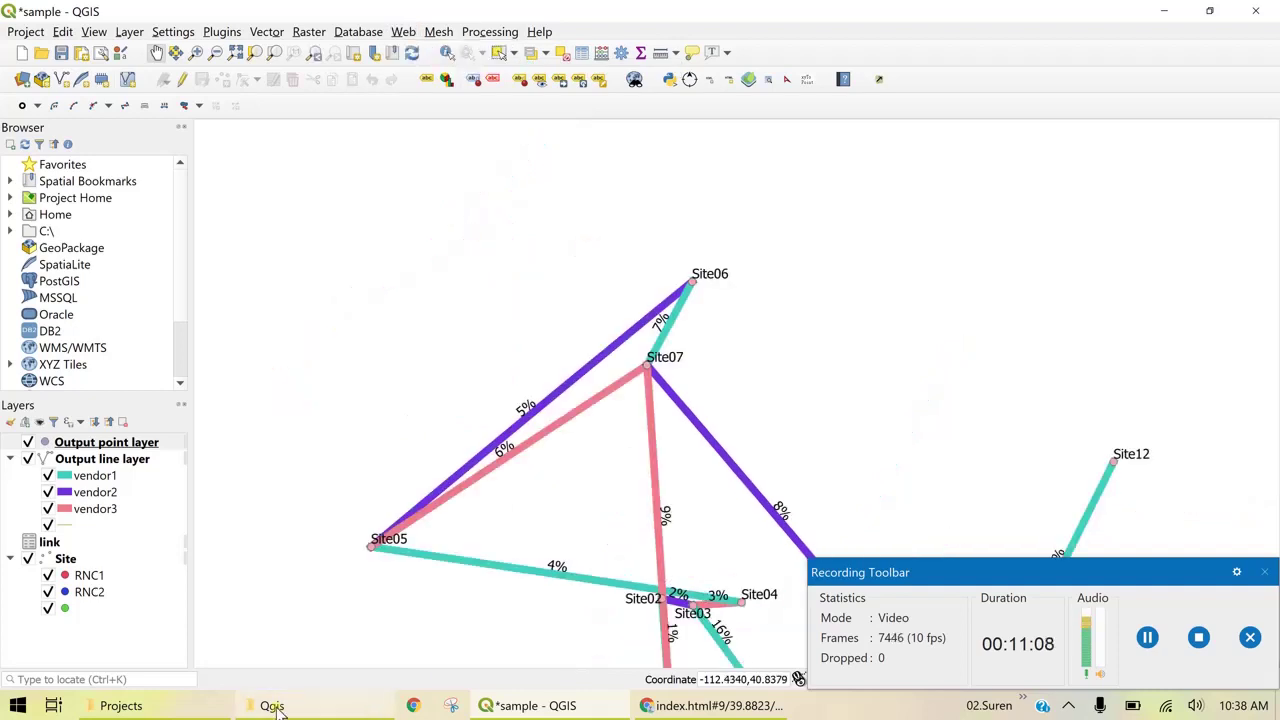
left_click_drag(279, 471, 736, 394)
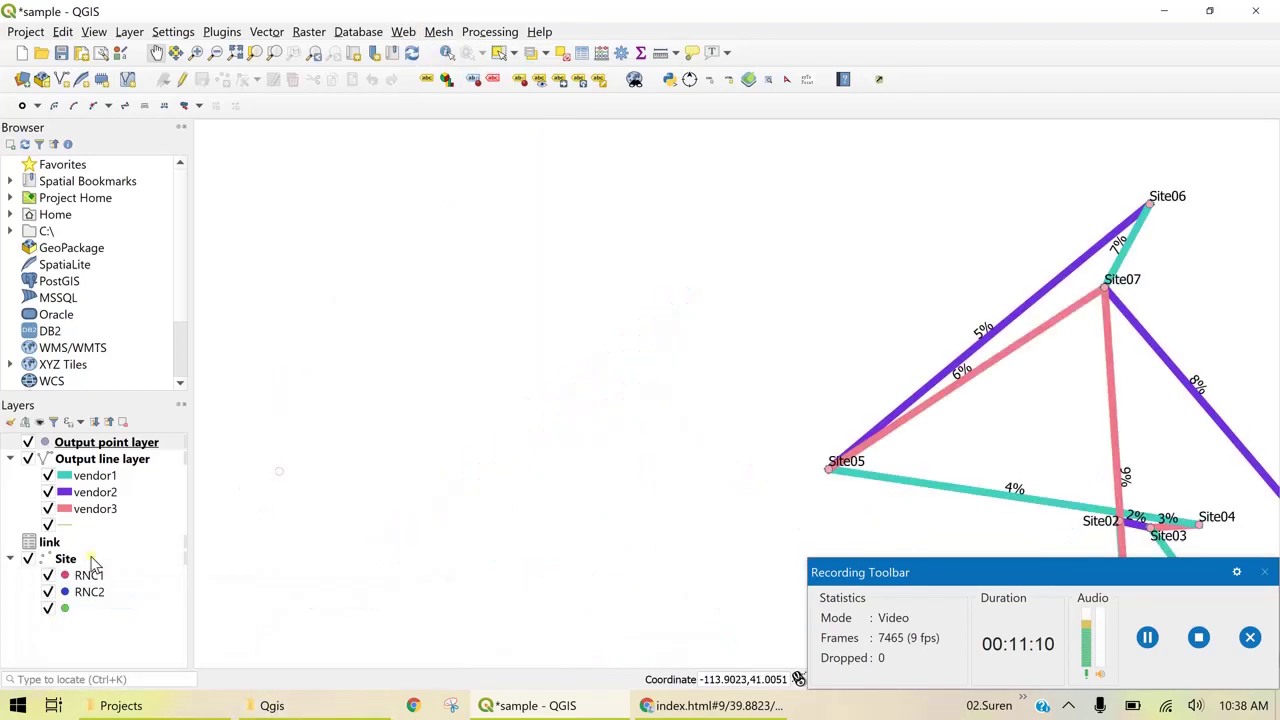
left_click(73, 560)
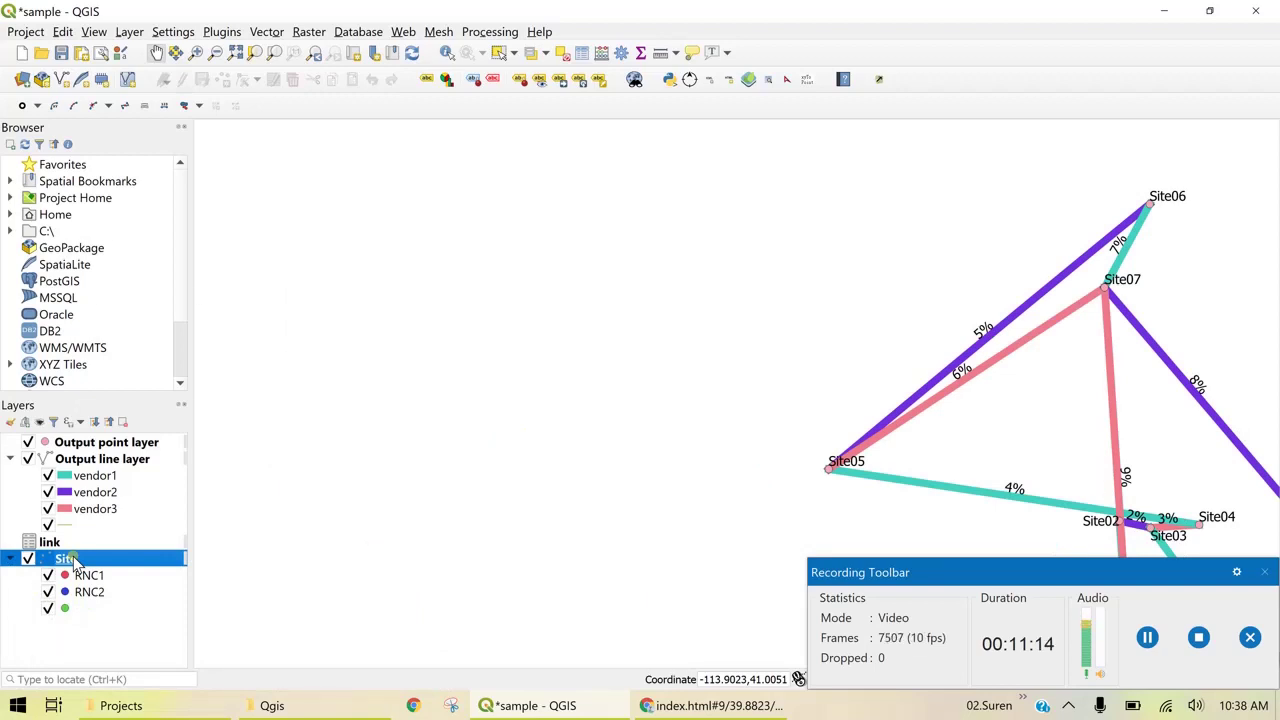
Step: Review the Site layer's Save Features As settings with KML as the format
right_click(73, 560)
mouse_move(113, 509)
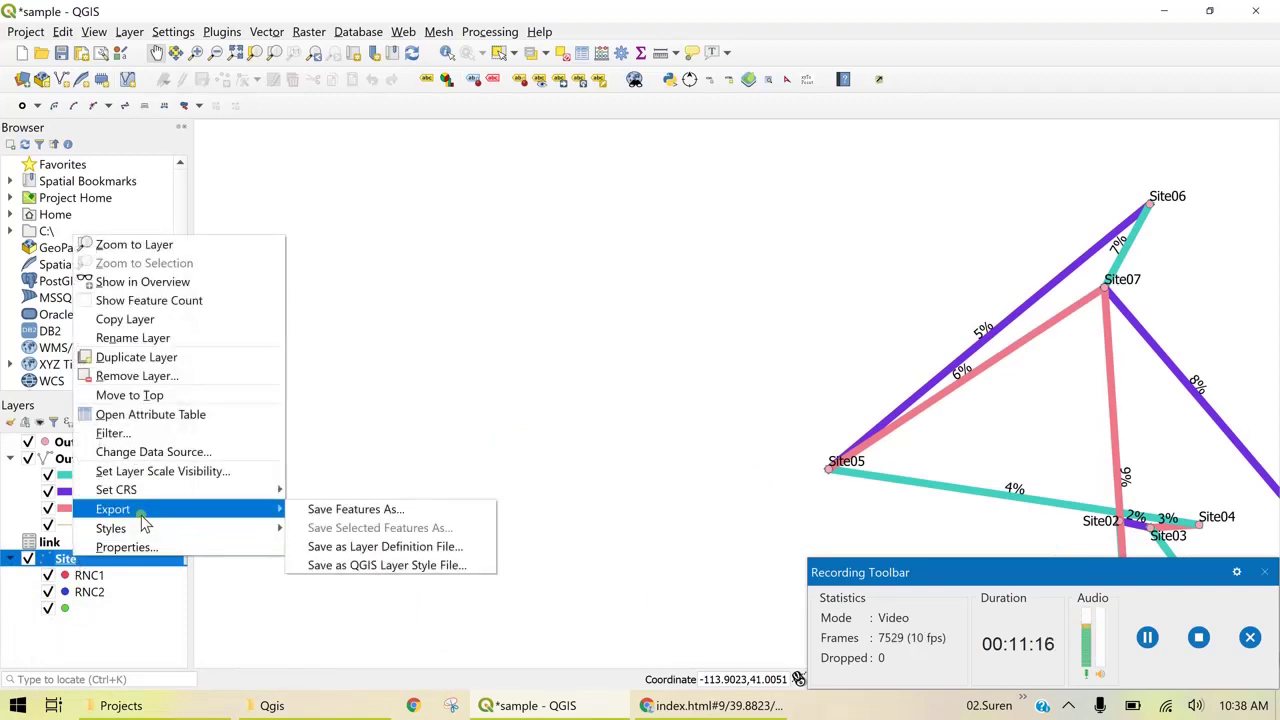
left_click(306, 510)
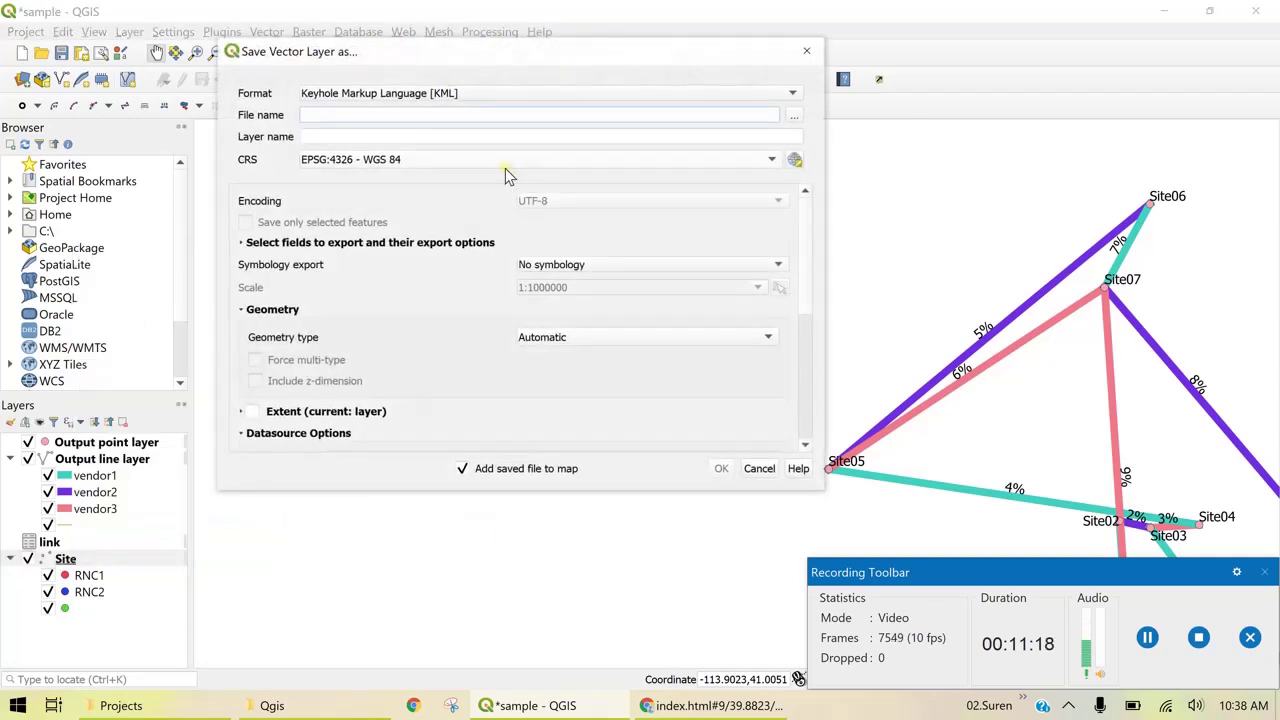
left_click(785, 93)
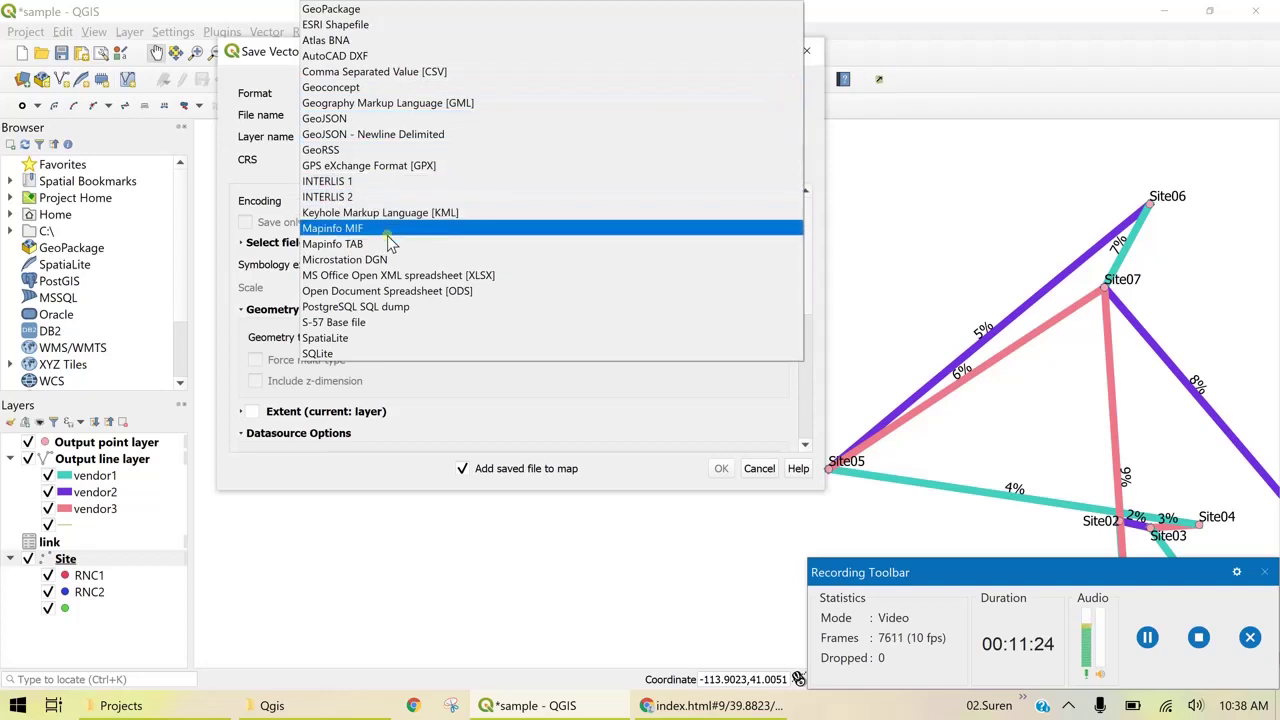
left_click(808, 175)
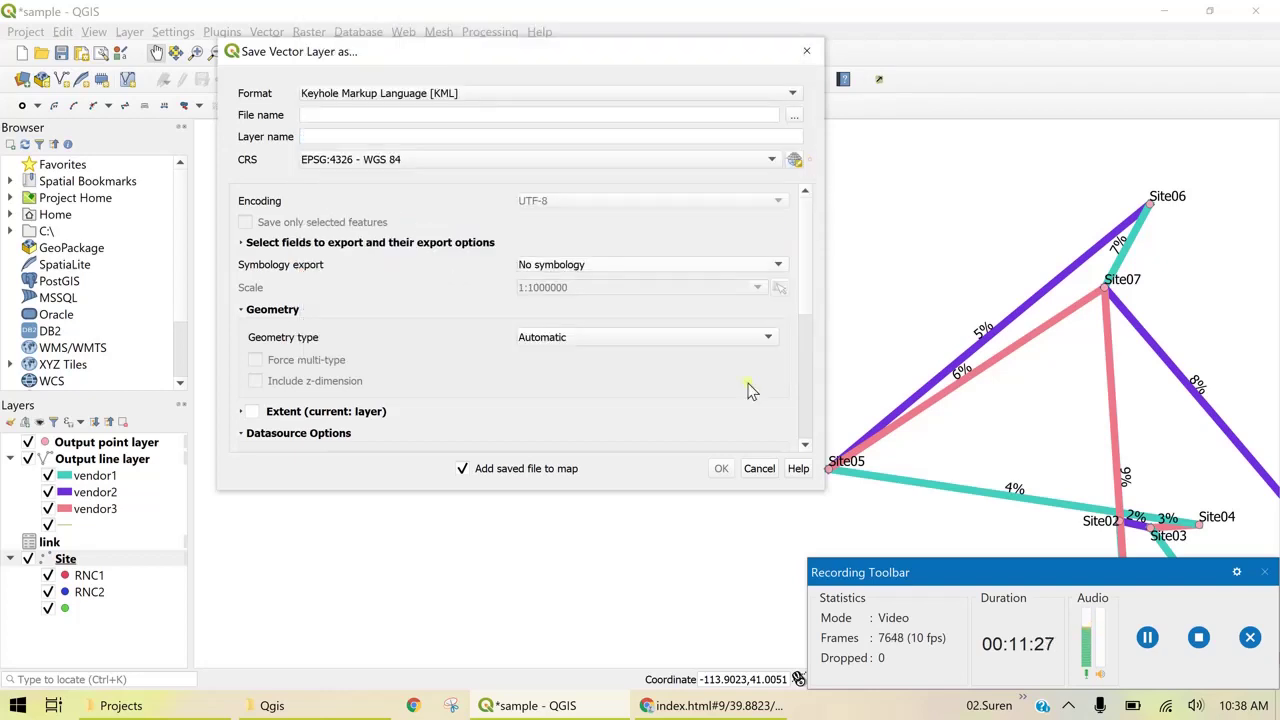
Step: Cancel the Site export and open KML-line.kml from the Qgis folder in Google Earth
left_click(748, 466)
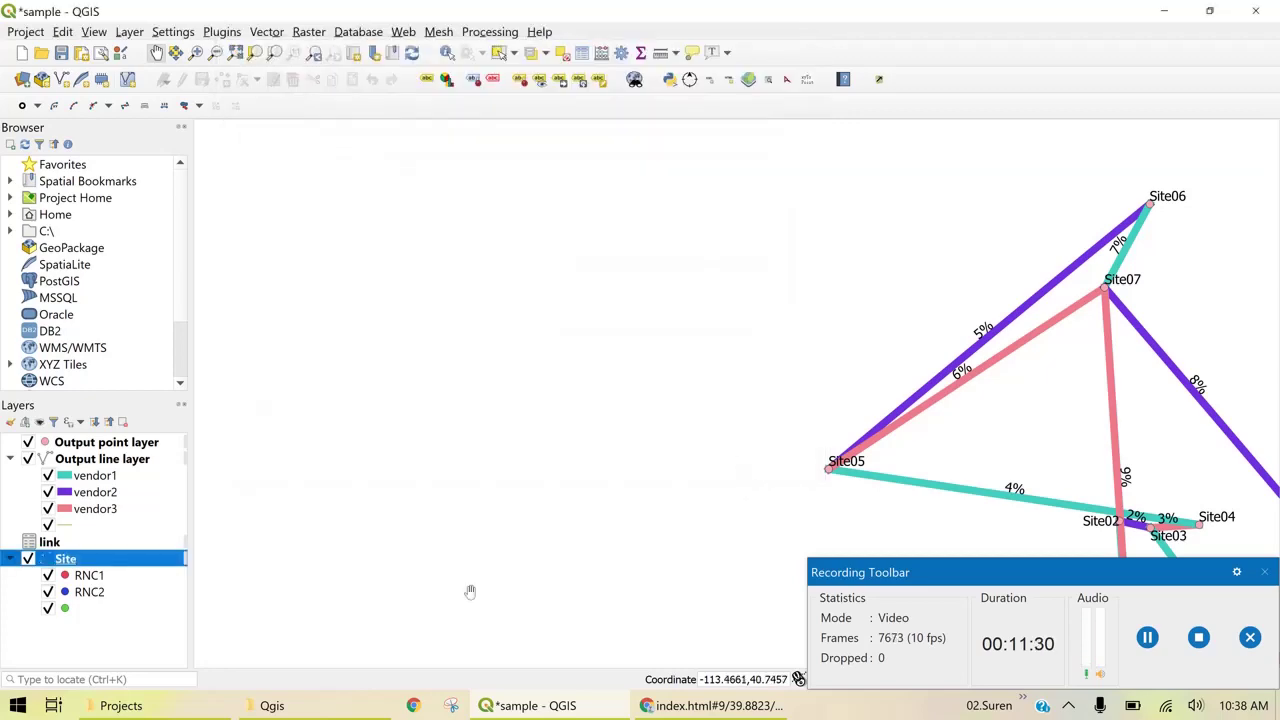
left_click(272, 705)
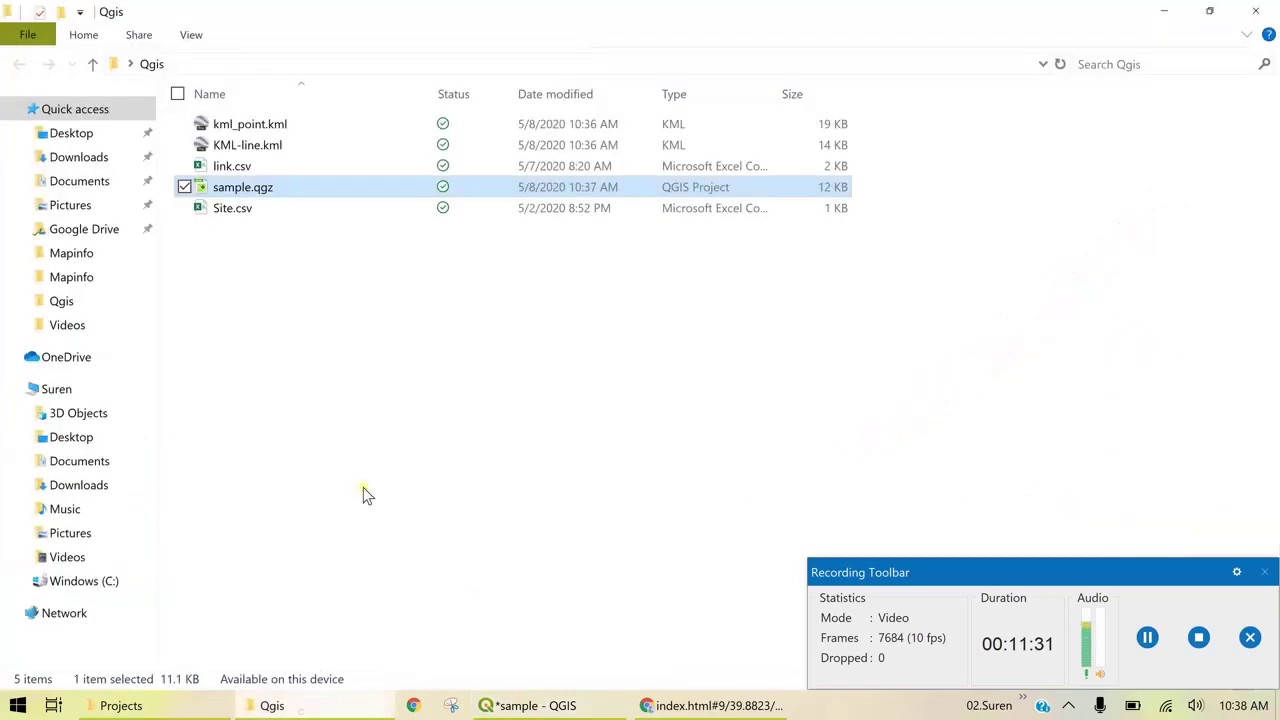
double_click(307, 146)
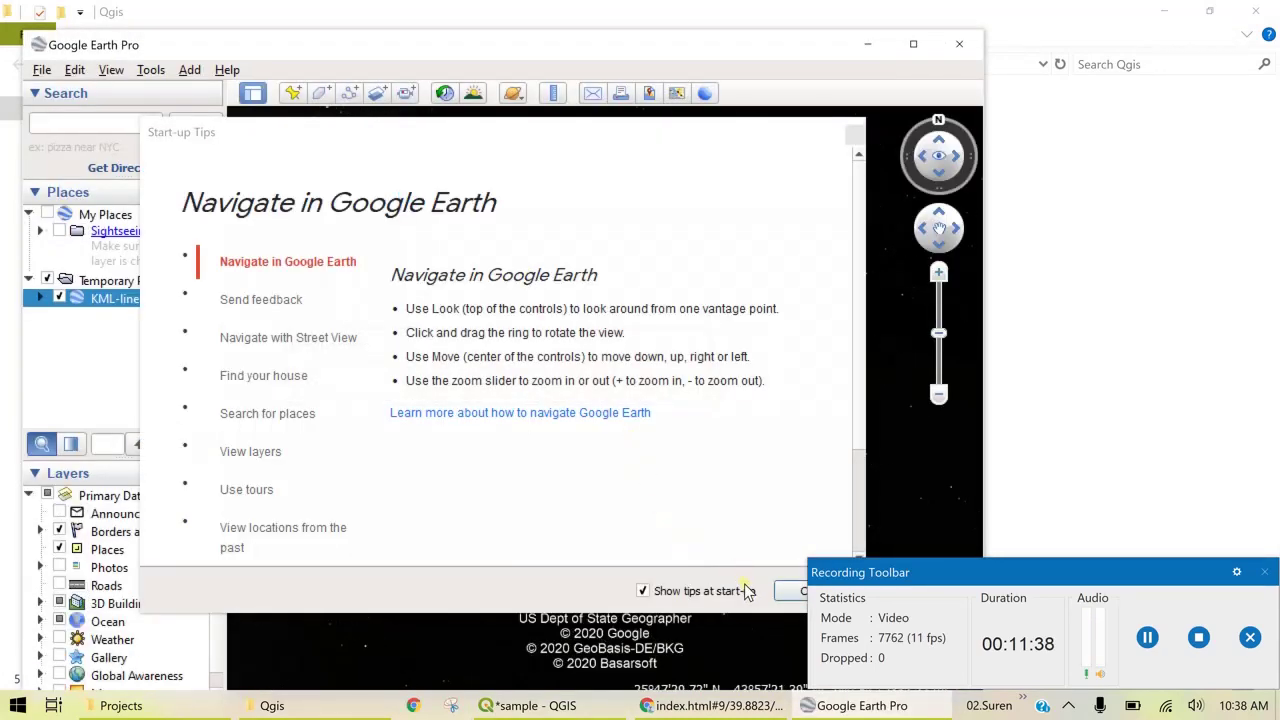
Step: Dismiss the start-up tips to view the KML-line network over Salt Lake City
left_click(776, 592)
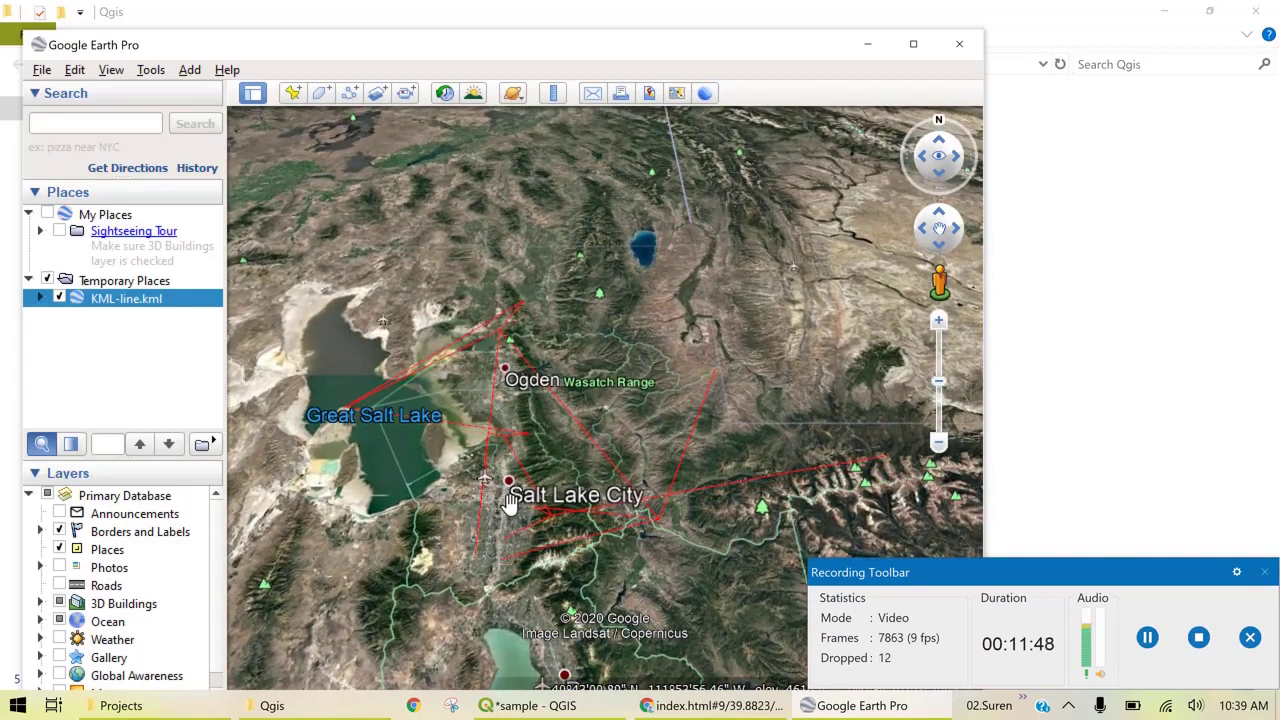
Step: Return to the QGIS map and pan to show vendor links from Site05 to Site12
left_click(540, 705)
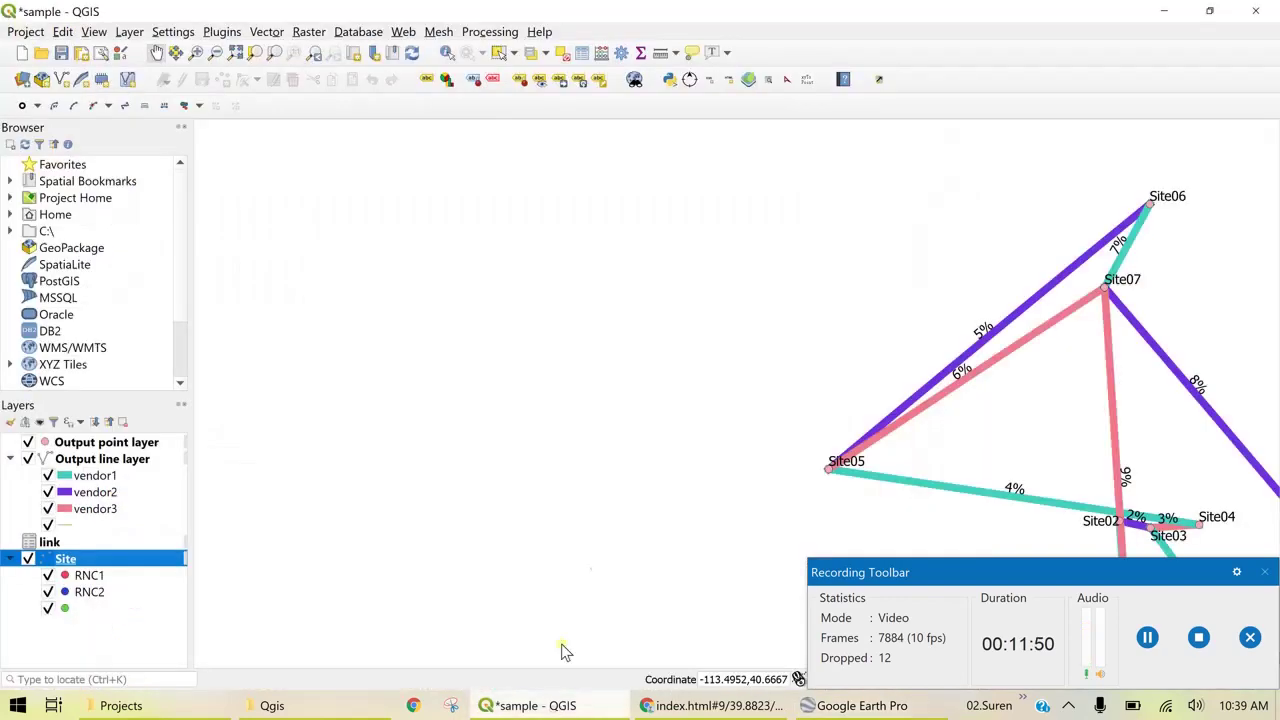
left_click_drag(726, 377, 381, 315)
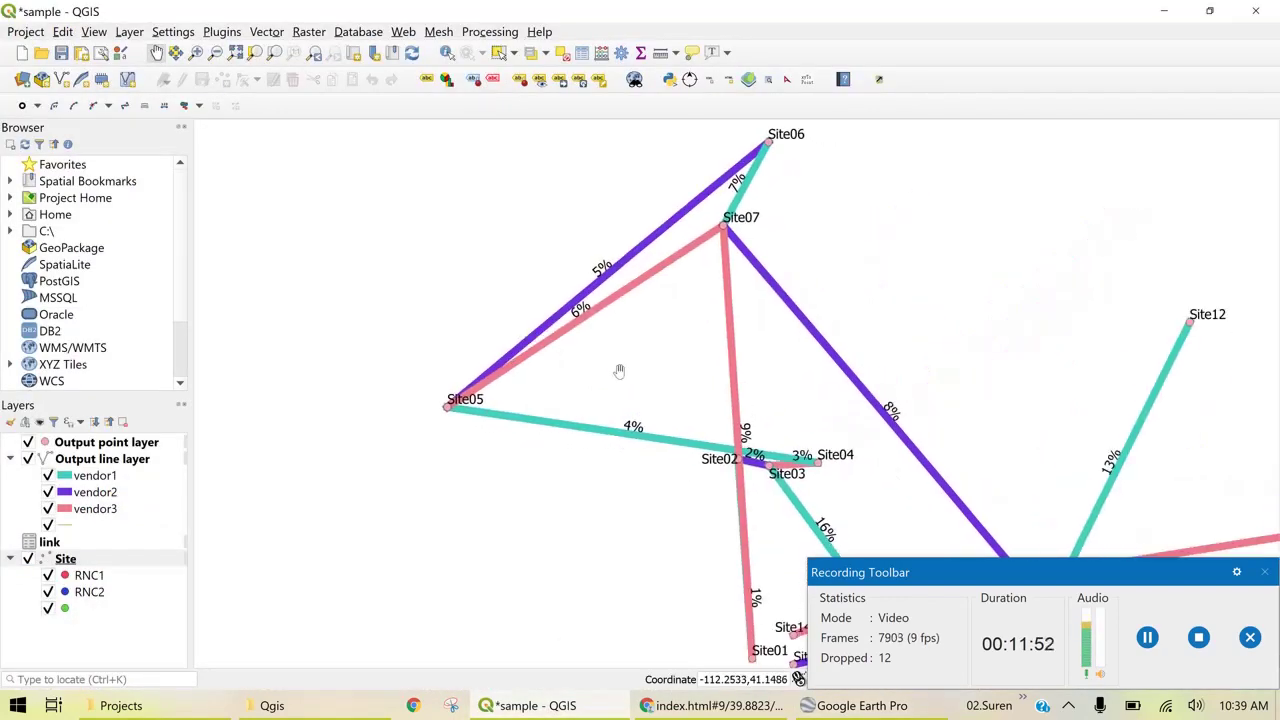